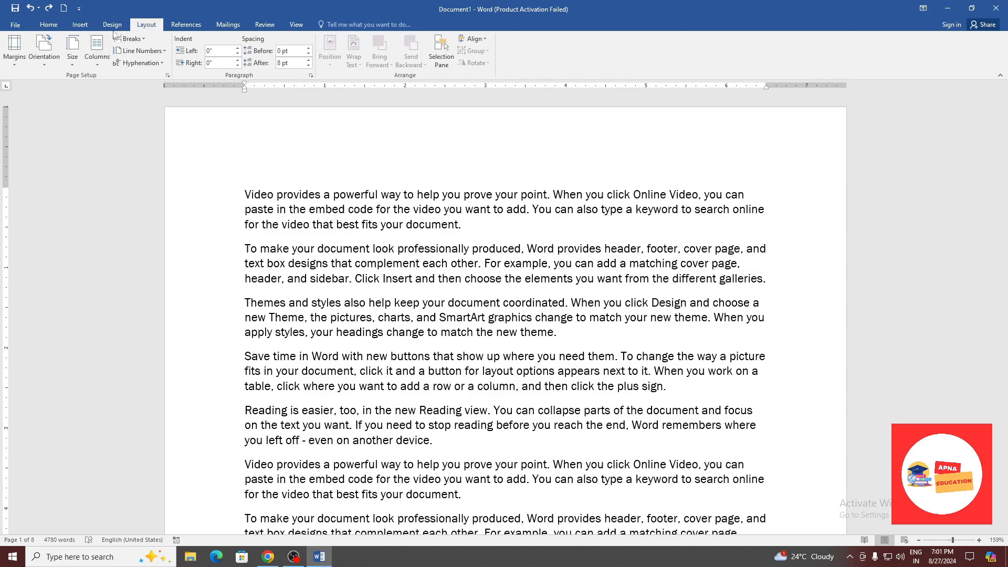
pyautogui.click(112, 24)
pyautogui.click(146, 24)
pyautogui.click(112, 24)
pyautogui.click(153, 30)
pyautogui.click(120, 24)
pyautogui.click(134, 27)
pyautogui.click(116, 26)
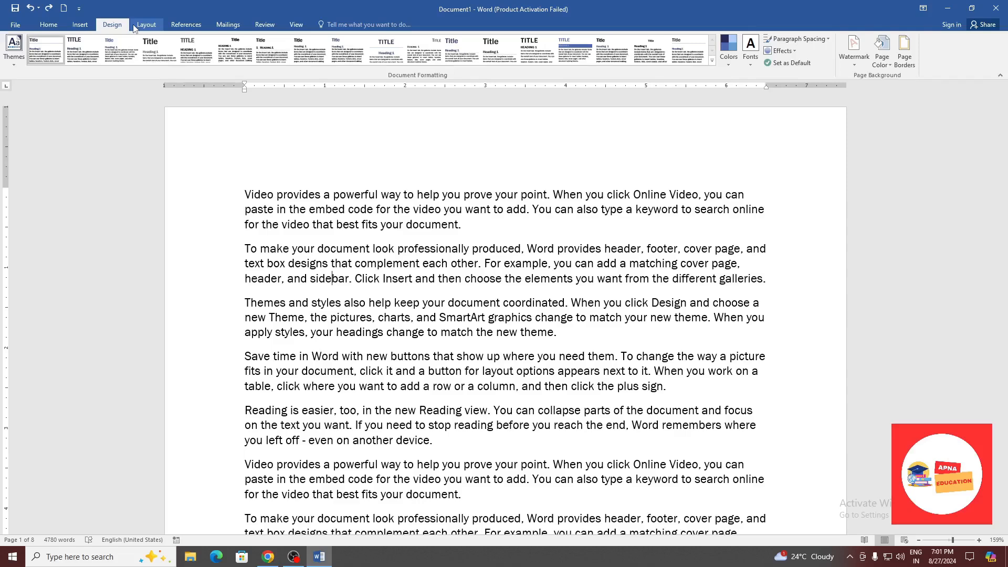
pyautogui.click(144, 25)
pyautogui.click(102, 26)
pyautogui.click(147, 28)
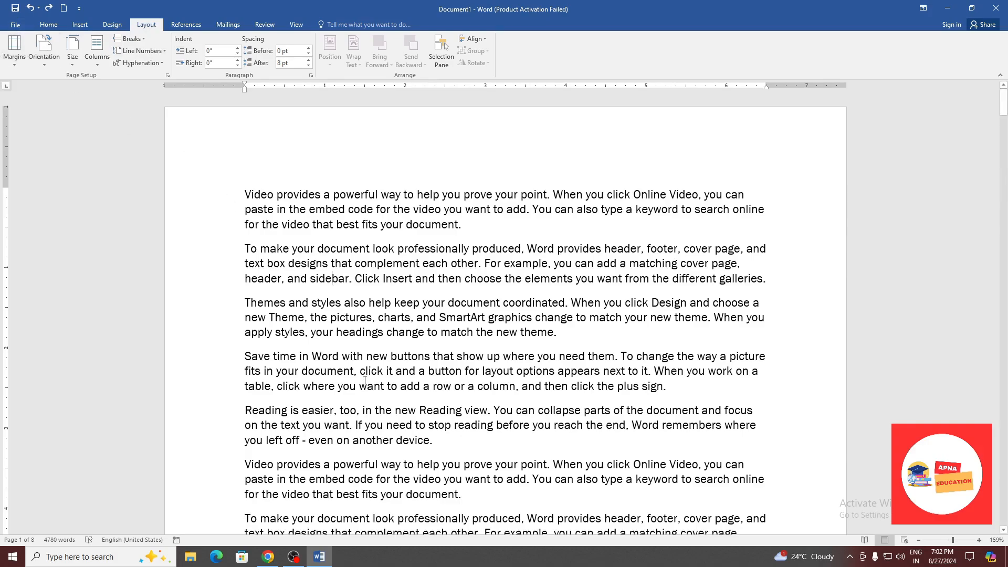
# Examine the document's page layout with two pages side by side and in the print preview.
pyautogui.scroll(-4, 364, 380)
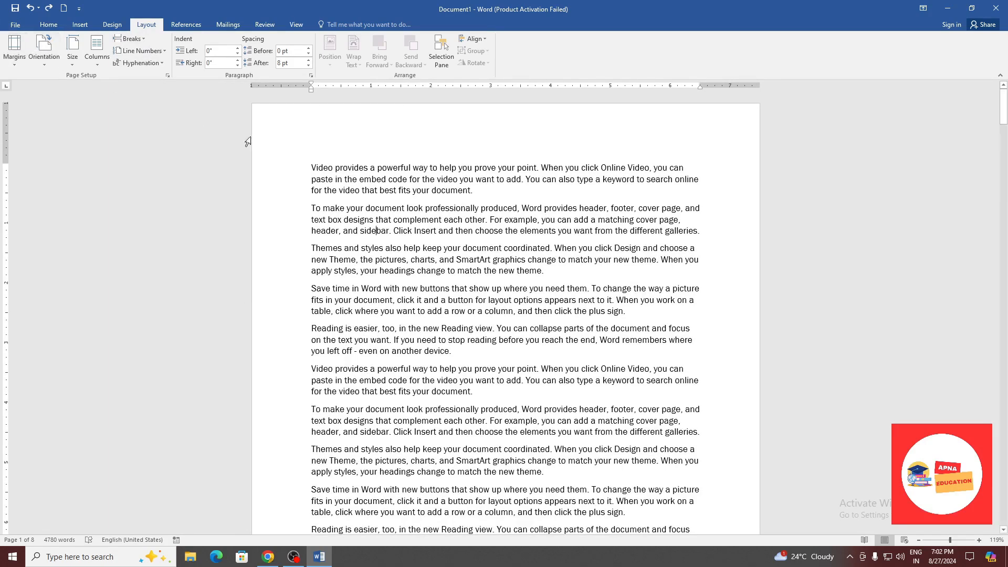
pyautogui.keyDown('ctrl'); pyautogui.scroll(-2, 330, 151); pyautogui.keyUp('ctrl')
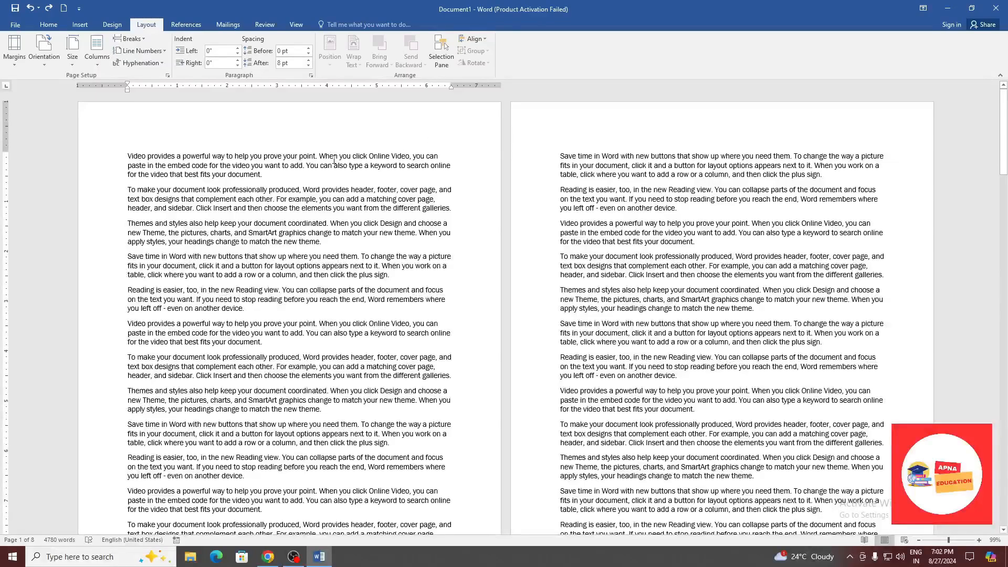
pyautogui.scroll(-3, 109, 126)
pyautogui.scroll(3, 106, 124)
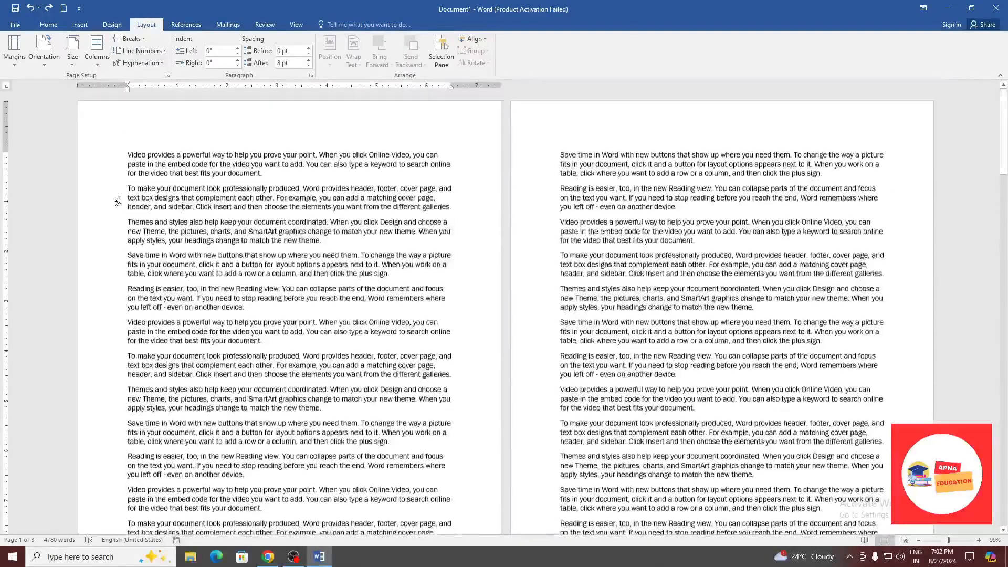
pyautogui.scroll(-3, 1003, 136)
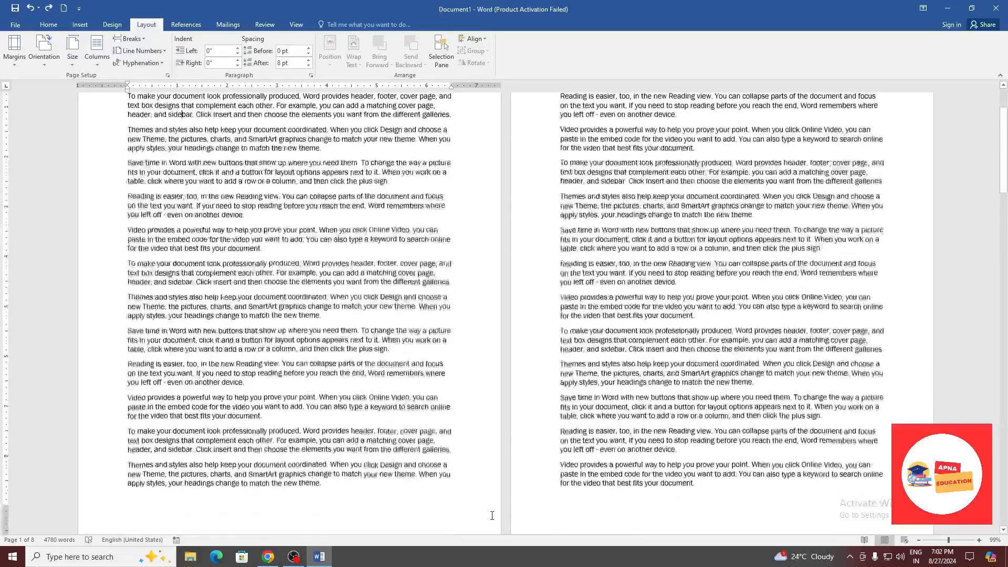
pyautogui.scroll(3, 262, 220)
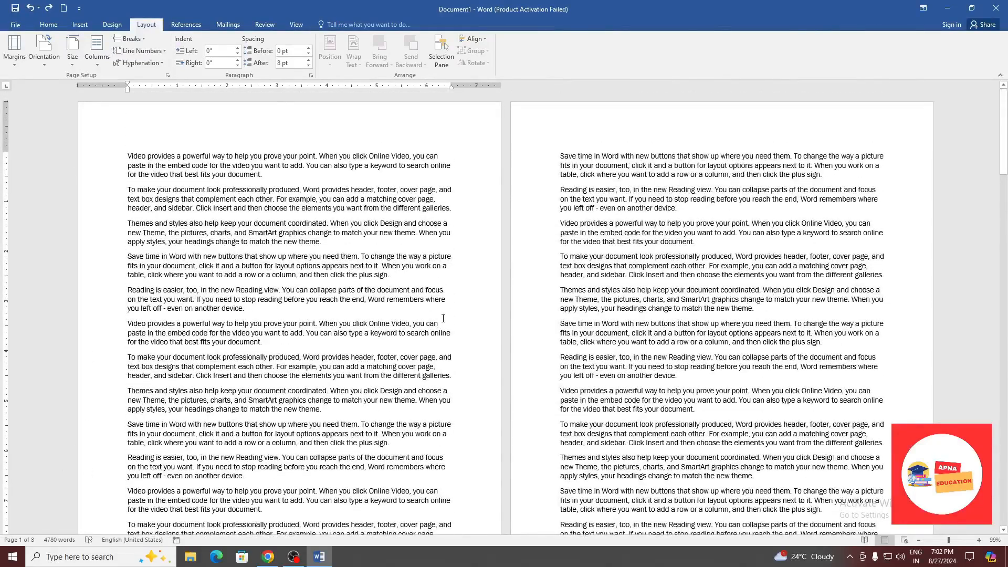
pyautogui.hotkey('ctrl', 'p')
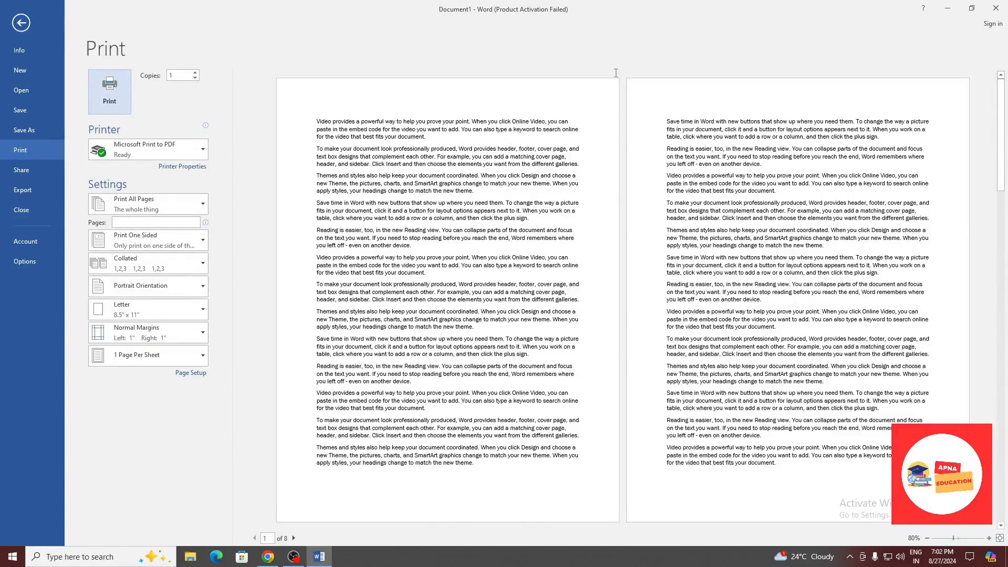
pyautogui.press('Escape')
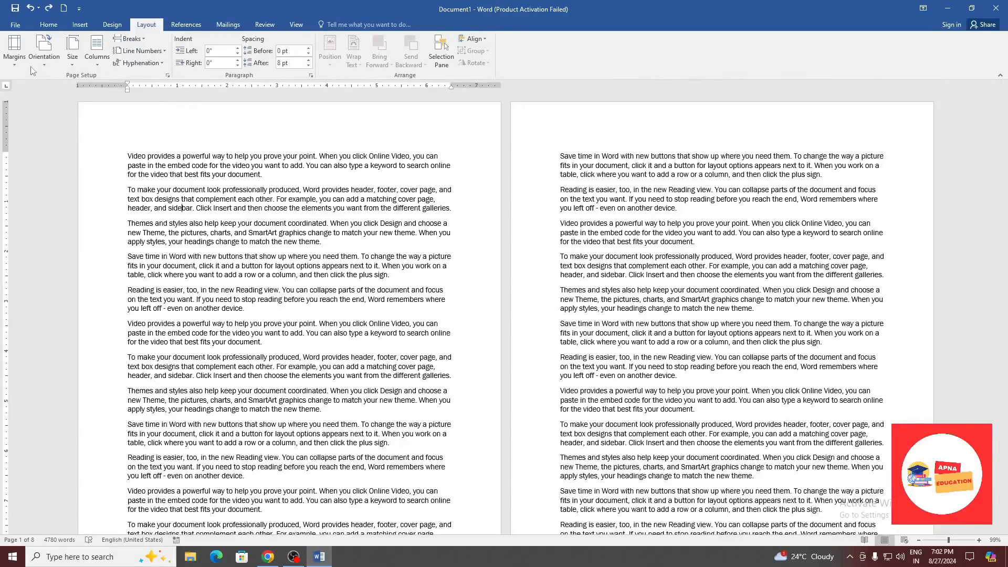
# Apply the Narrow margins preset to the document and check the pages in the print preview.
pyautogui.click(22, 61)
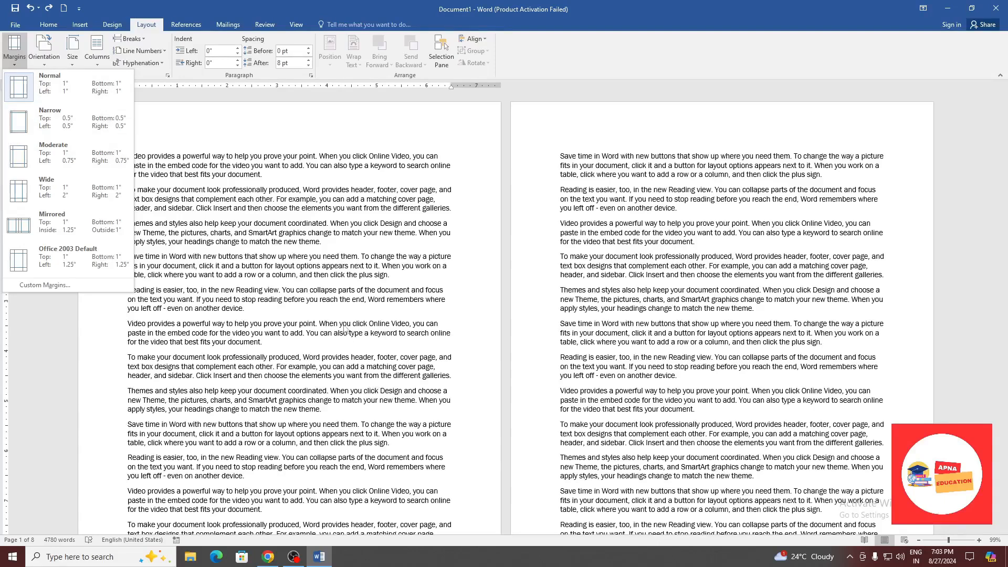
pyautogui.click(68, 130)
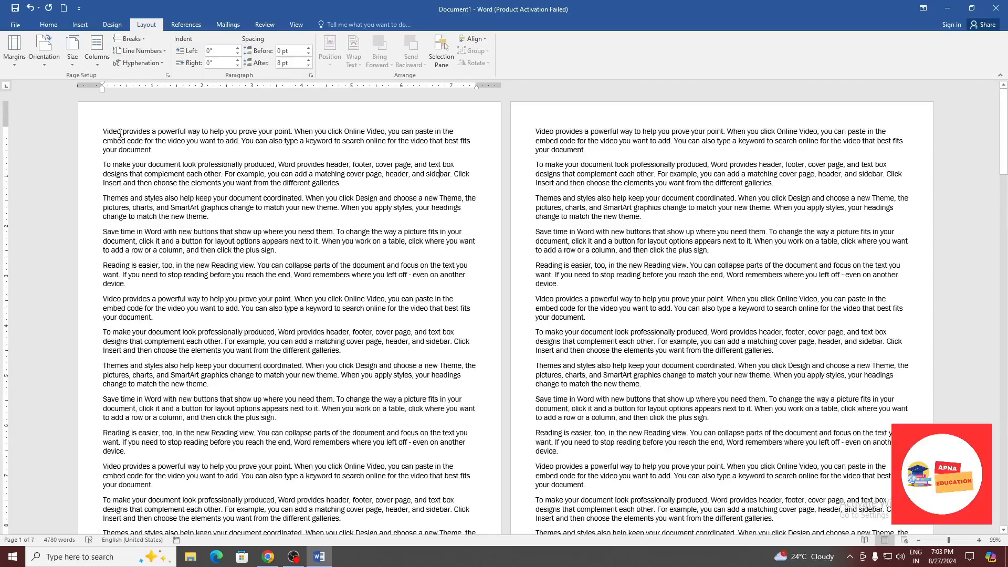
pyautogui.scroll(-5, 84, 401)
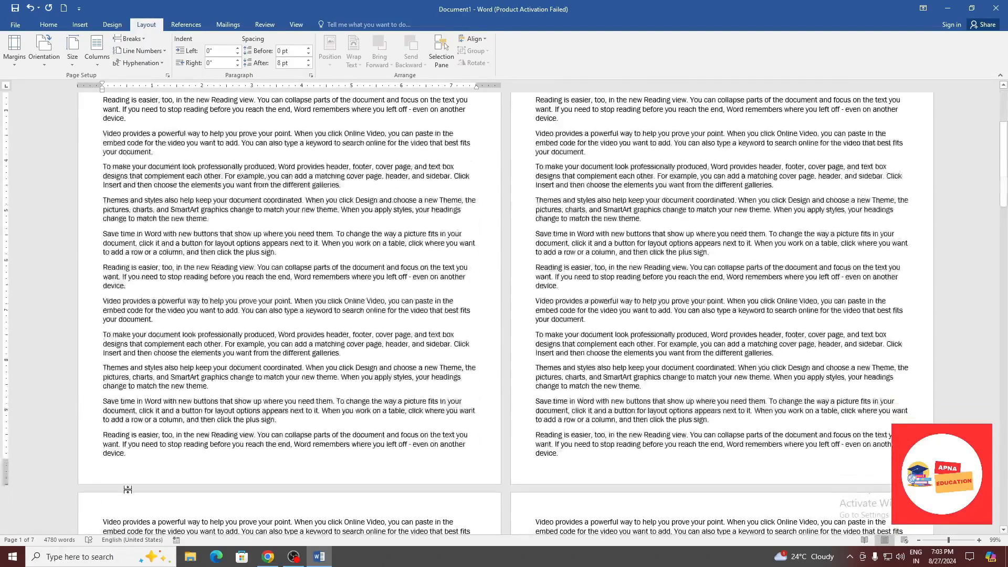
pyautogui.scroll(-10, 508, 423)
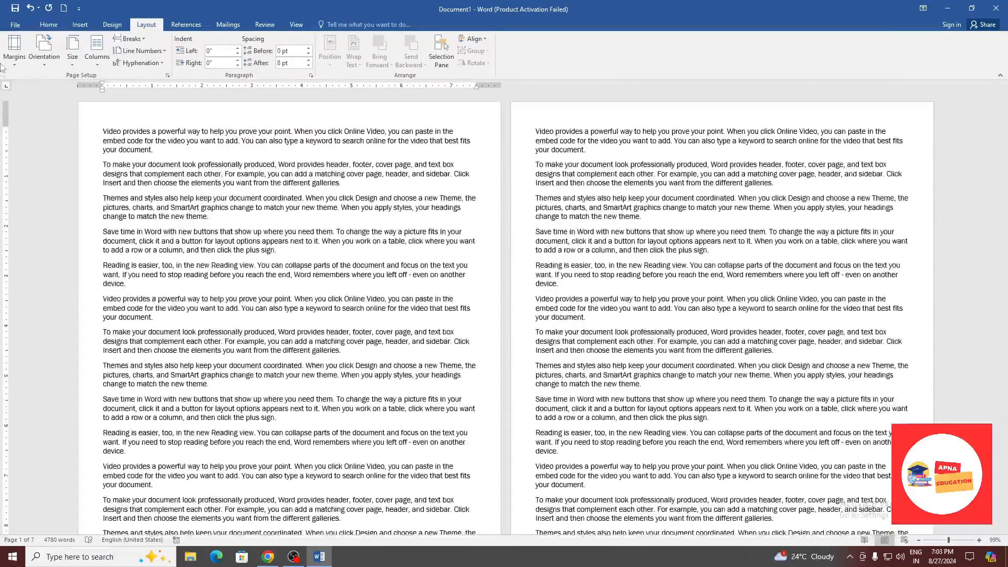
pyautogui.click(14, 52)
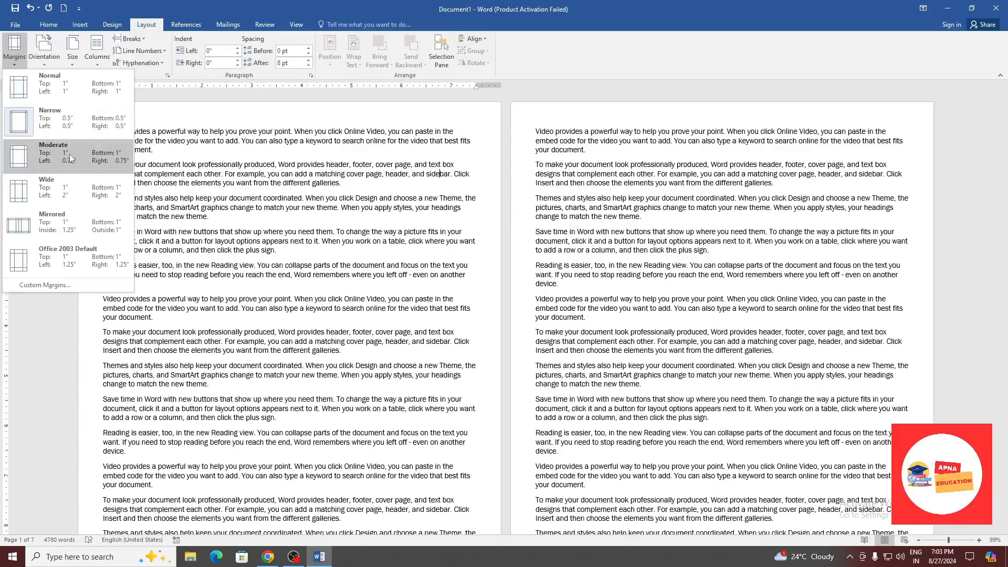
pyautogui.click(268, 184)
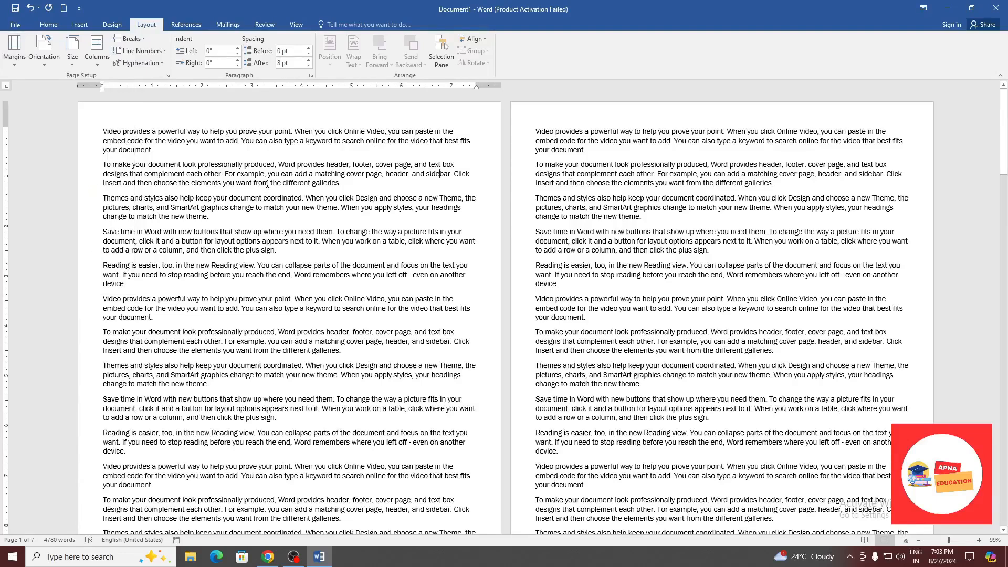
pyautogui.hotkey('ctrl', 'p')
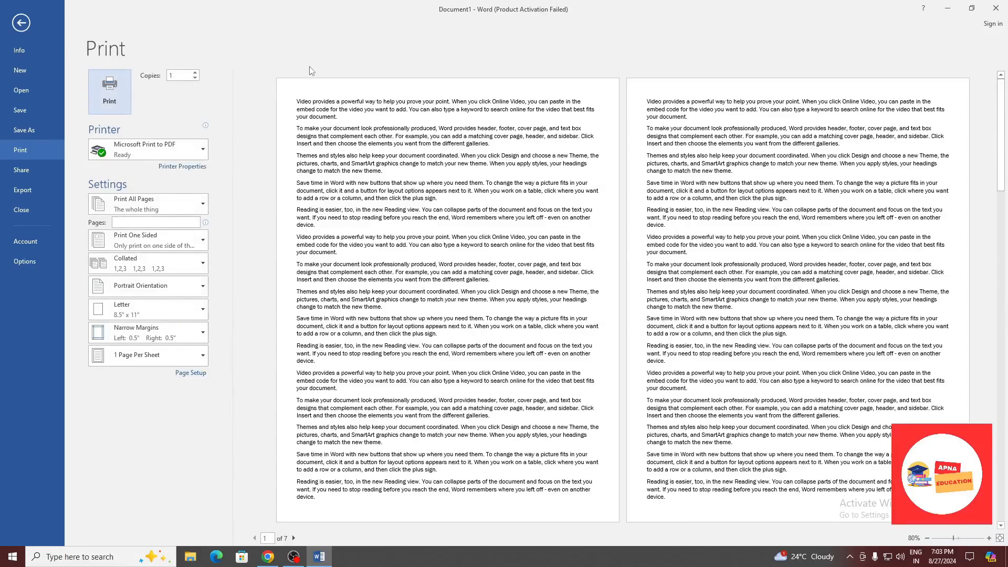
pyautogui.press('Escape')
# Apply the Moderate margins preset to the document and look over the pages.
pyautogui.click(14, 50)
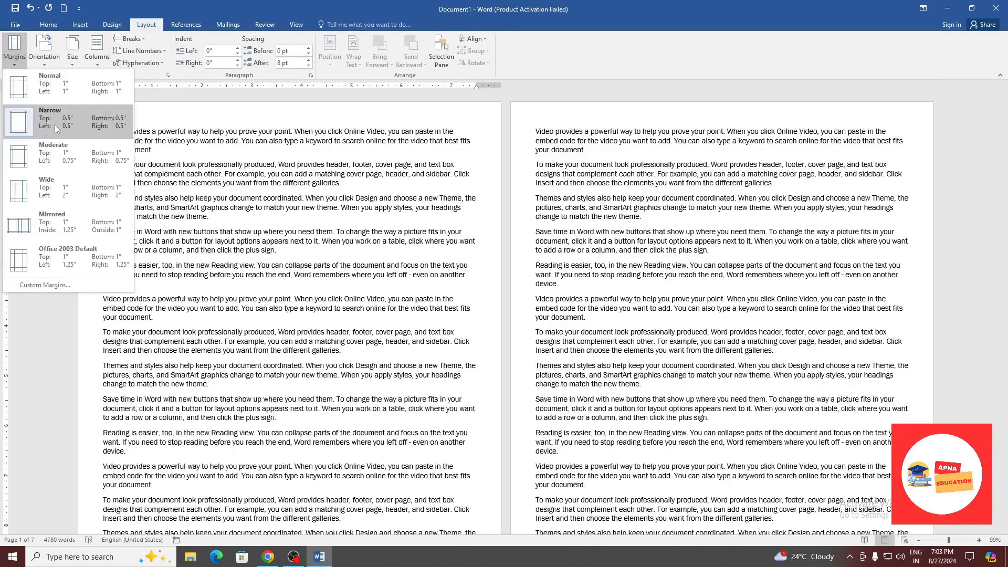
pyautogui.click(45, 165)
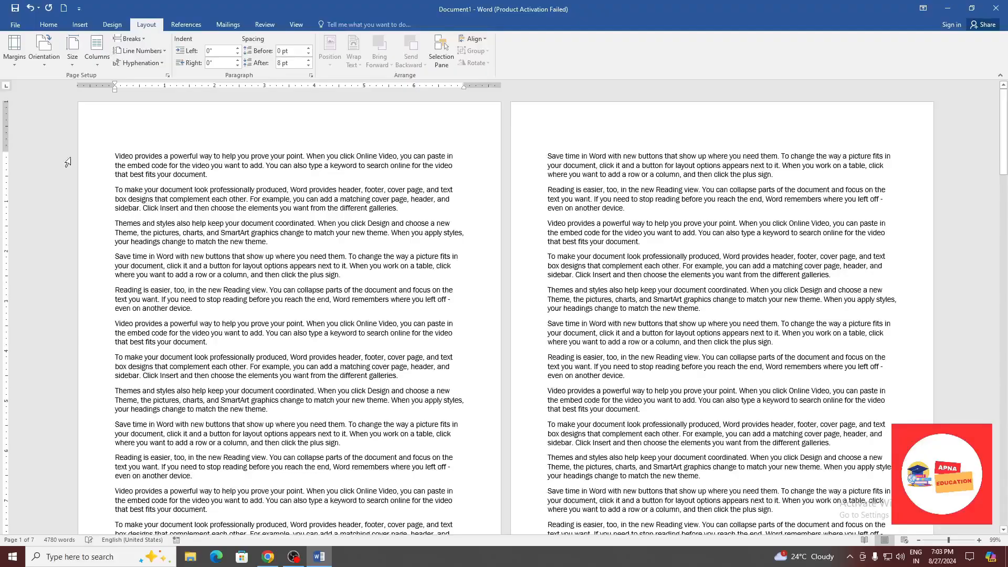
pyautogui.scroll(-9, 395, 180)
pyautogui.scroll(9, 394, 294)
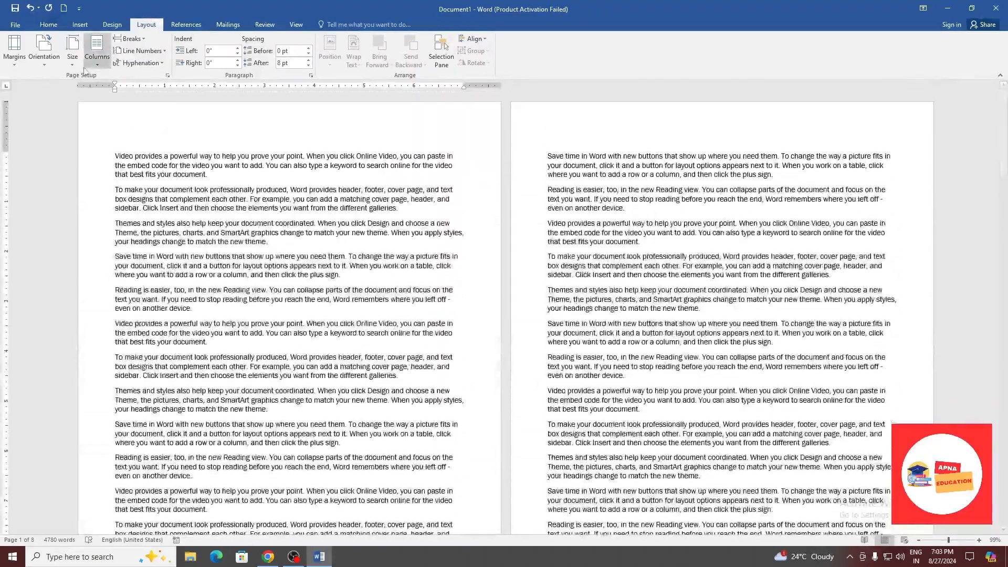
# Apply the Wide margins preset, with 2" on both sides, and look over the pages.
pyautogui.click(19, 67)
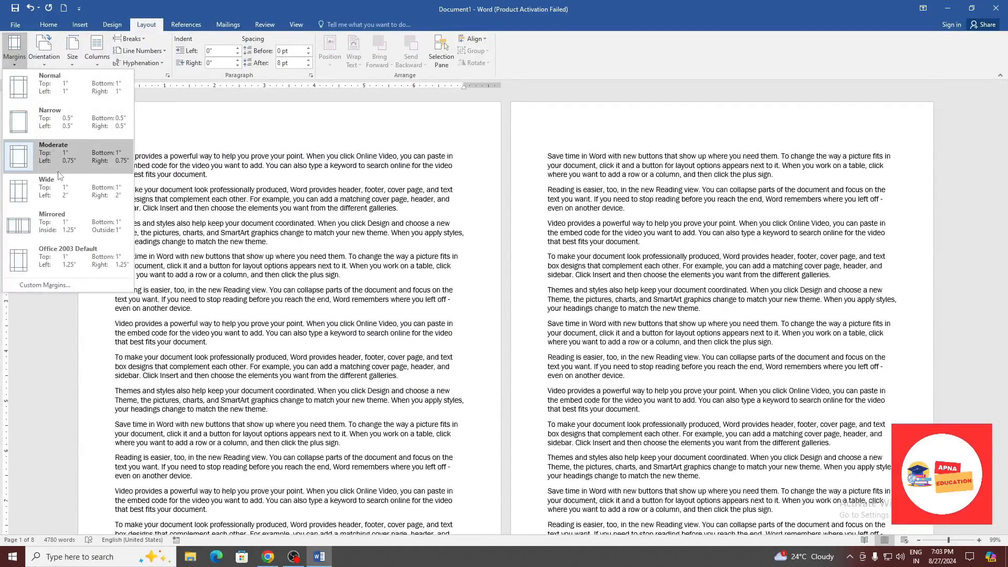
pyautogui.click(55, 188)
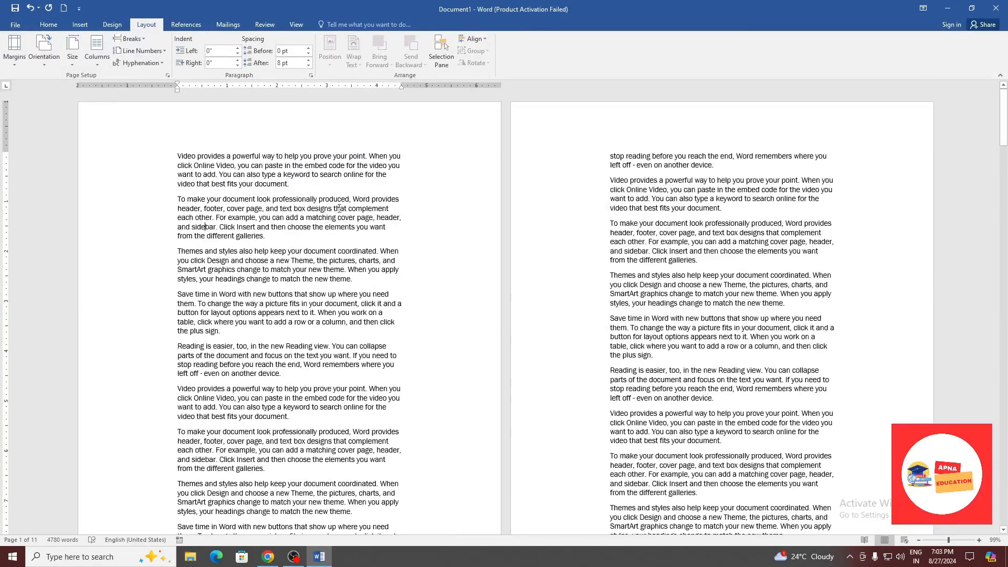
pyautogui.scroll(-8, 350, 217)
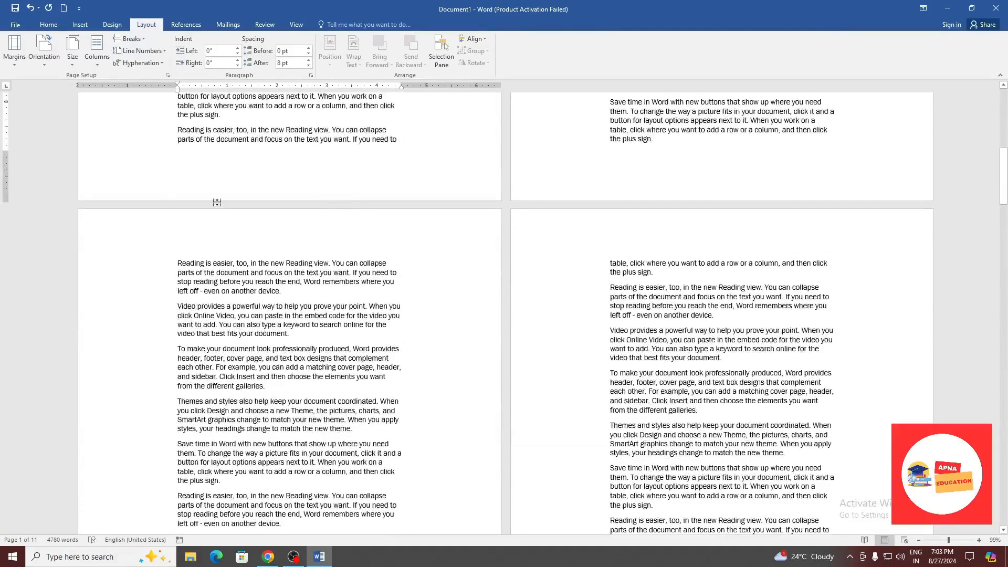
pyautogui.scroll(8, 556, 266)
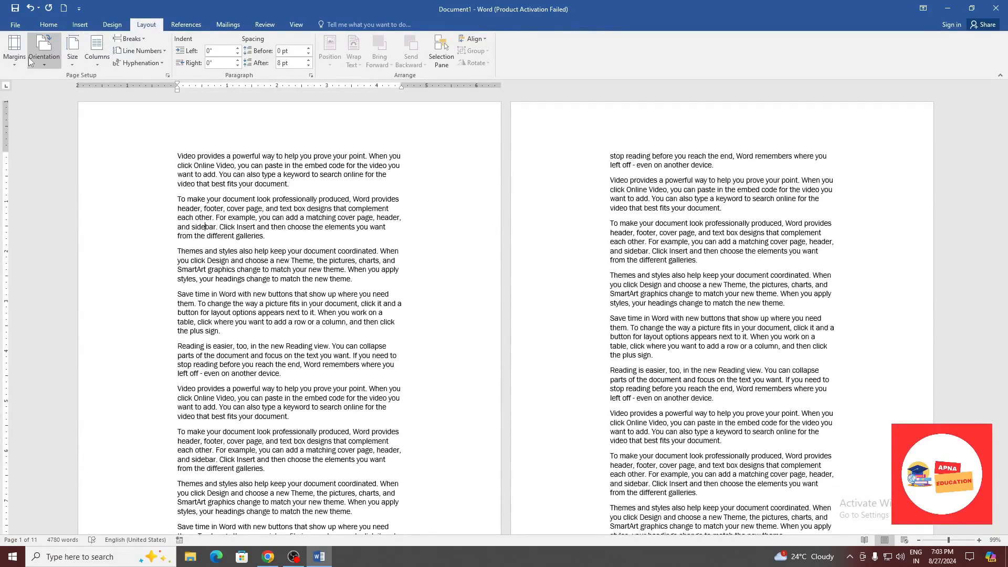
# Try Landscape orientation in the print settings, switch back to Portrait and return to the document.
pyautogui.click(46, 51)
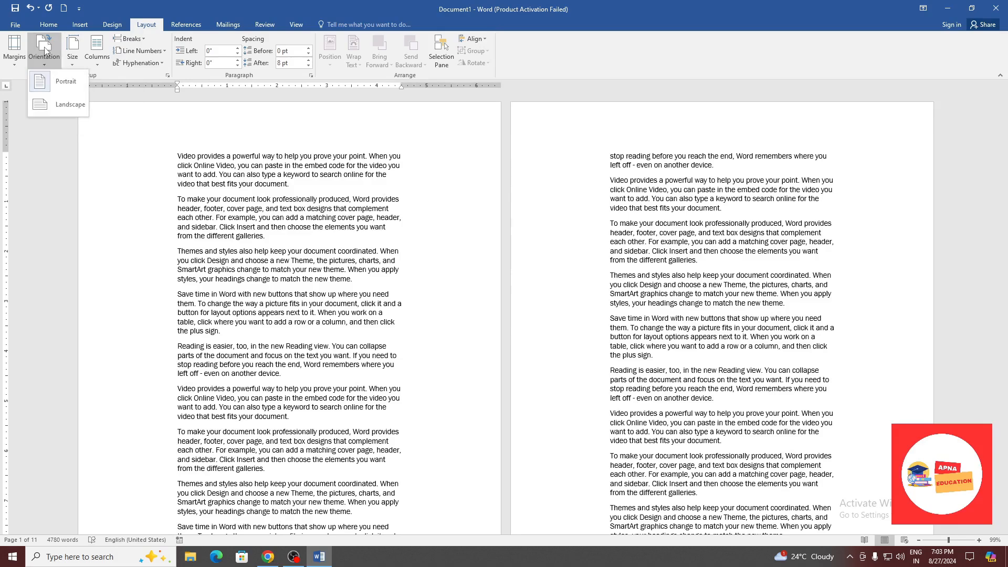
pyautogui.click(189, 247)
pyautogui.scroll(-10, 378, 145)
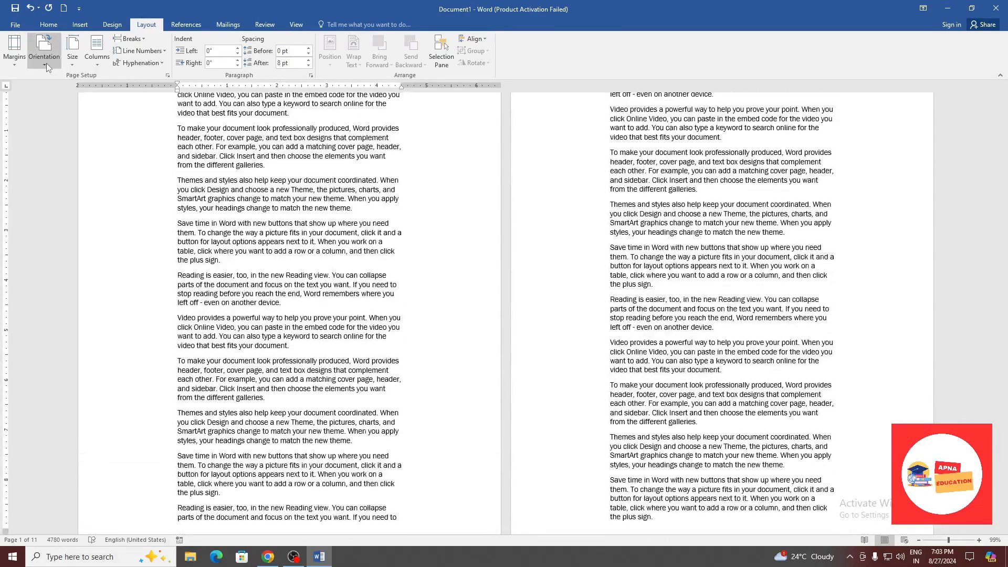
pyautogui.hotkey('ctrl', 'p')
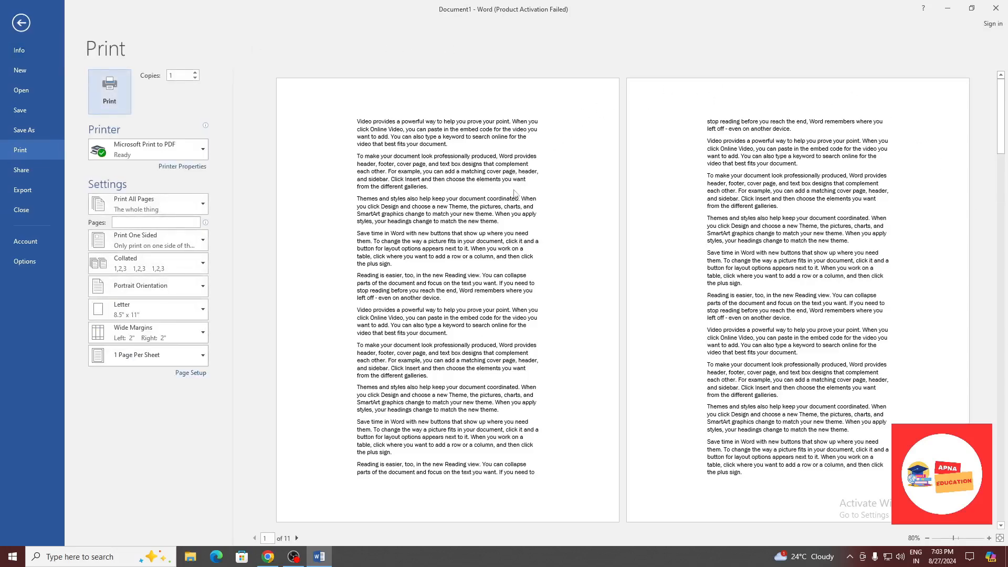
pyautogui.click(115, 292)
pyautogui.click(126, 331)
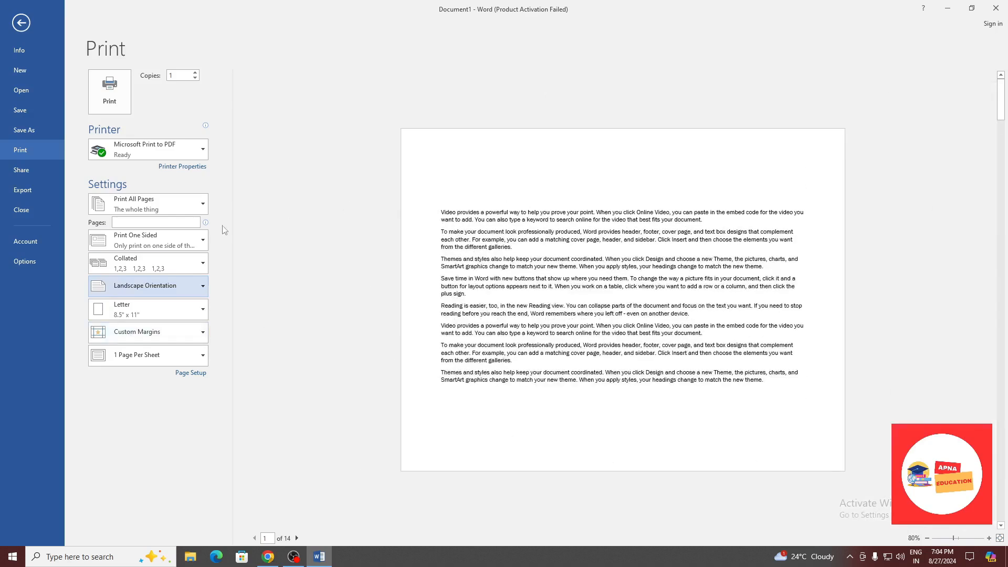
pyautogui.click(152, 289)
pyautogui.click(164, 305)
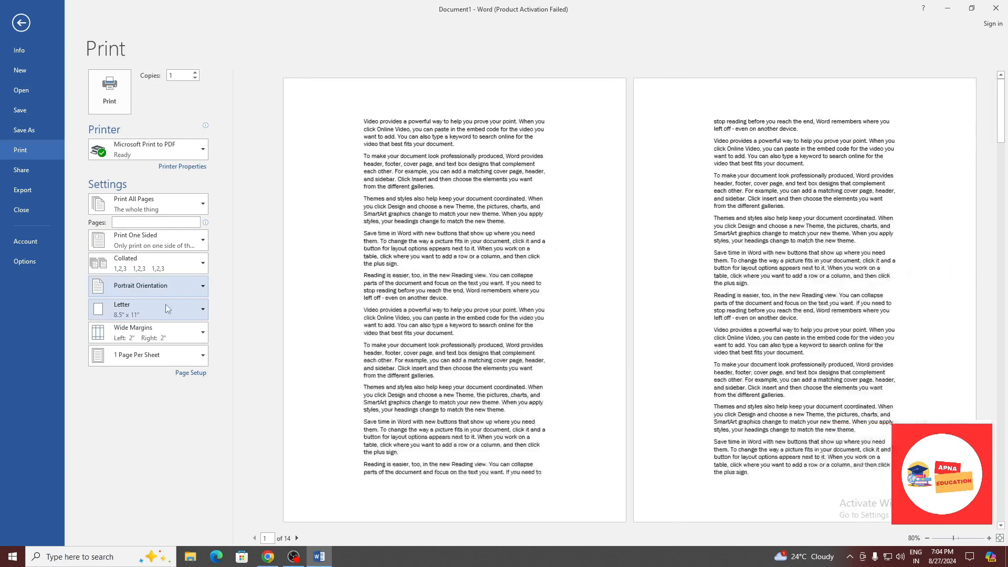
pyautogui.press('Escape')
# Change the document's page orientation to Landscape, look over the pages, and restore Portrait.
pyautogui.click(44, 58)
pyautogui.click(61, 105)
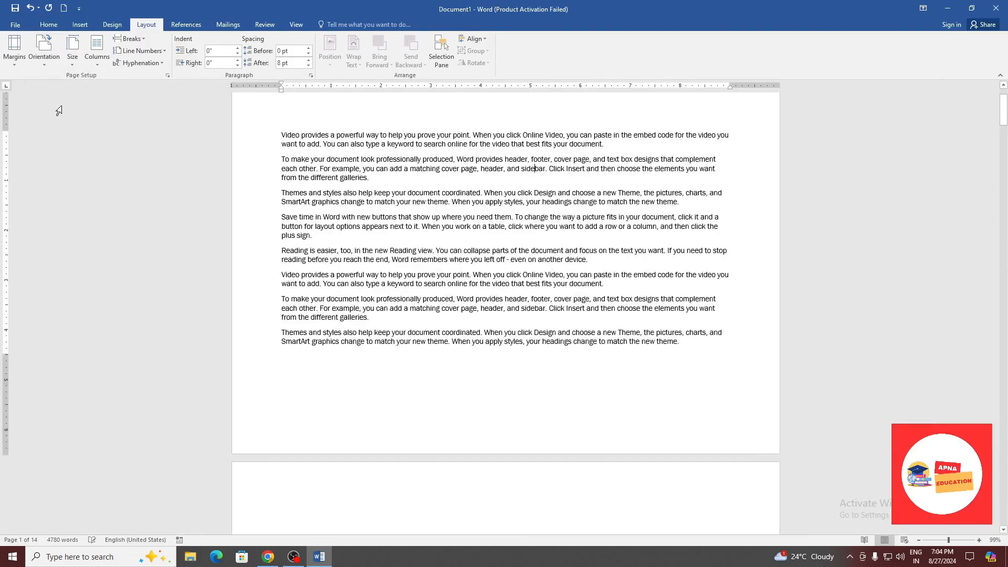
pyautogui.scroll(-10, 483, 239)
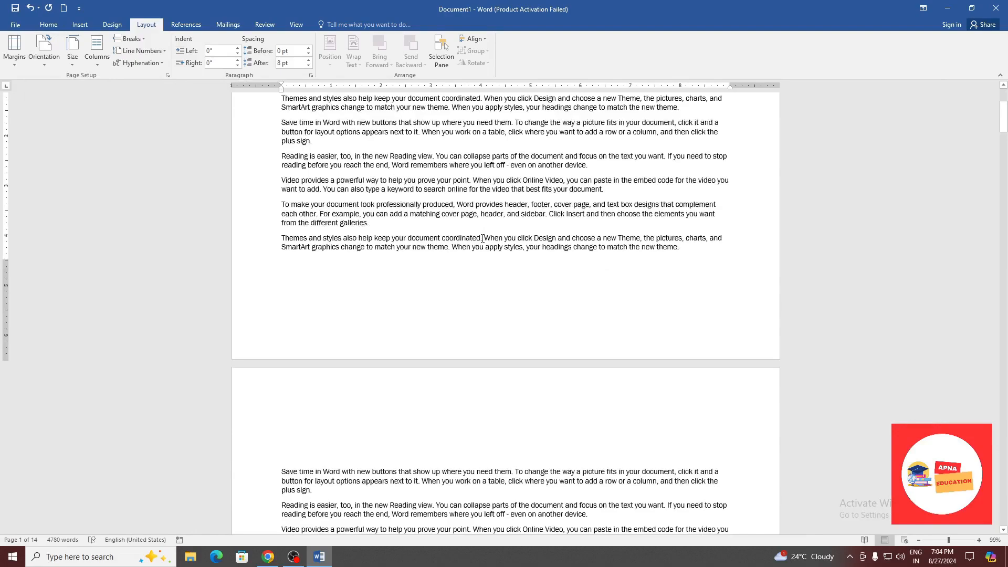
pyautogui.scroll(10, 483, 239)
pyautogui.click(58, 59)
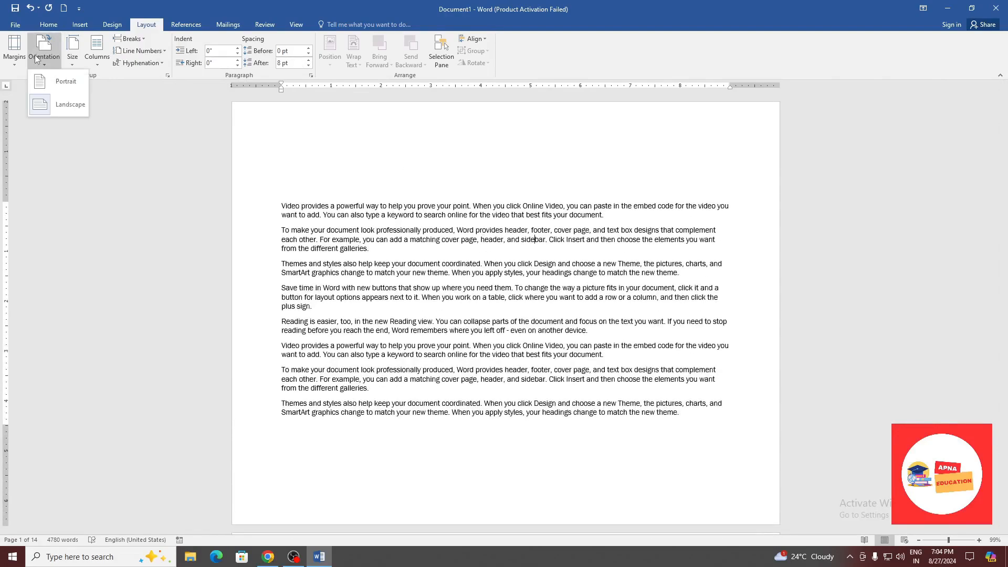
pyautogui.click(62, 82)
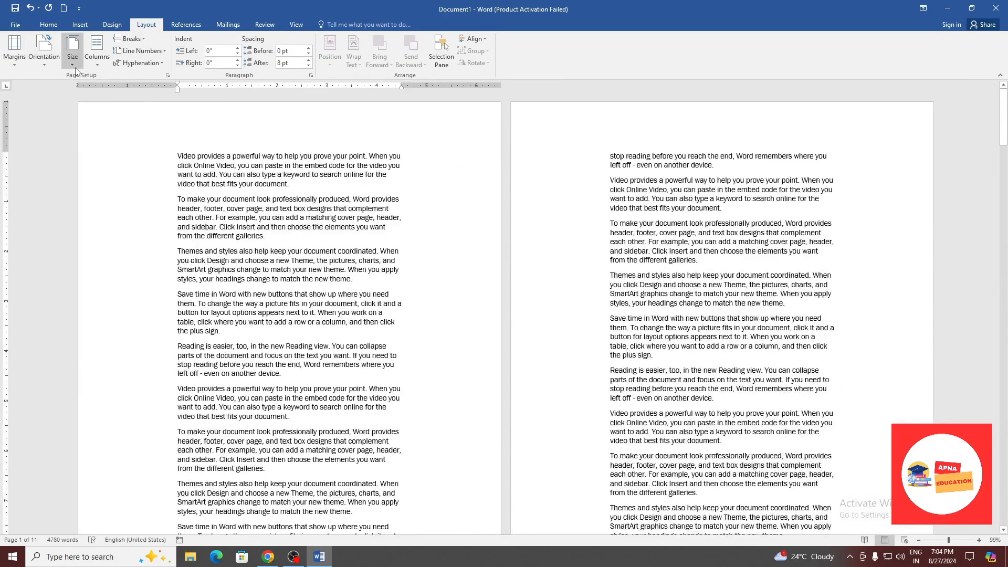
pyautogui.click(46, 66)
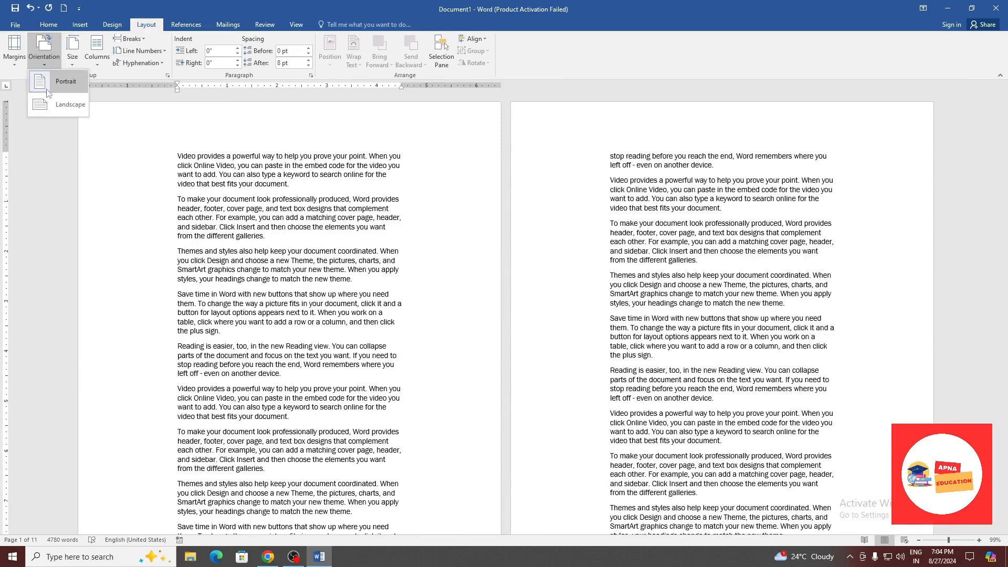
pyautogui.click(73, 58)
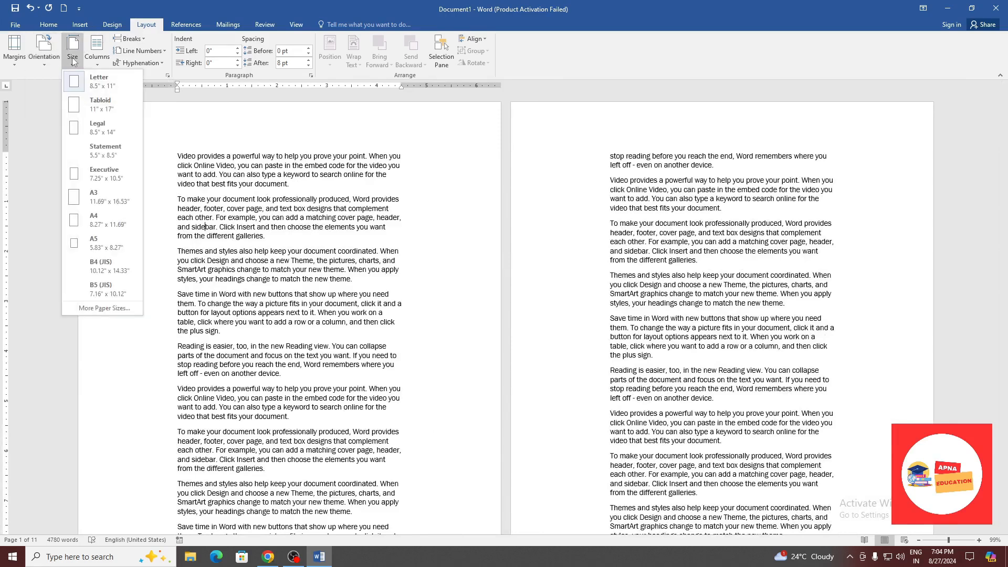
pyautogui.click(325, 175)
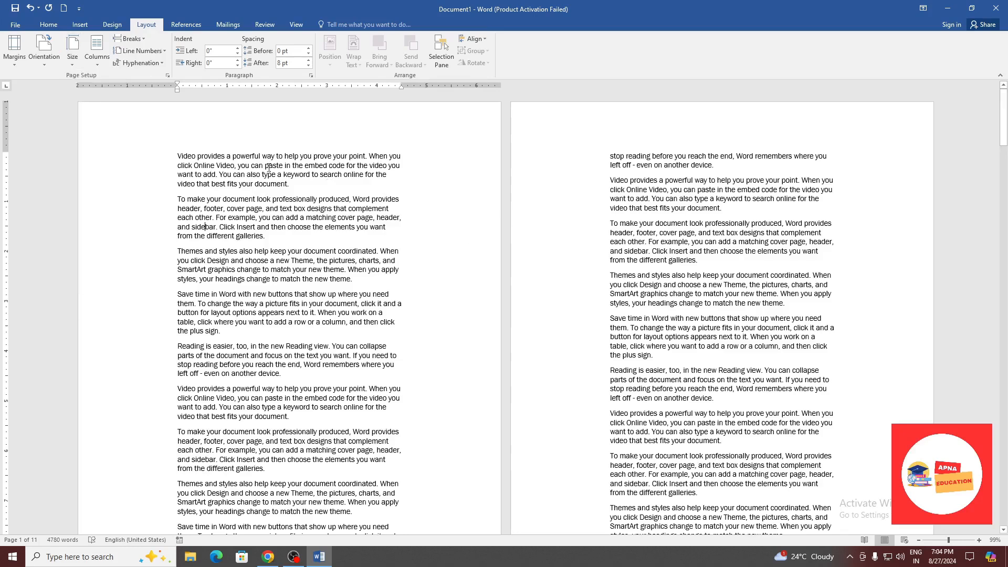
# Restore the Normal margins preset with 1" on both sides and set the paper size to Letter, 8.5" x 11".
pyautogui.click(14, 50)
pyautogui.click(50, 83)
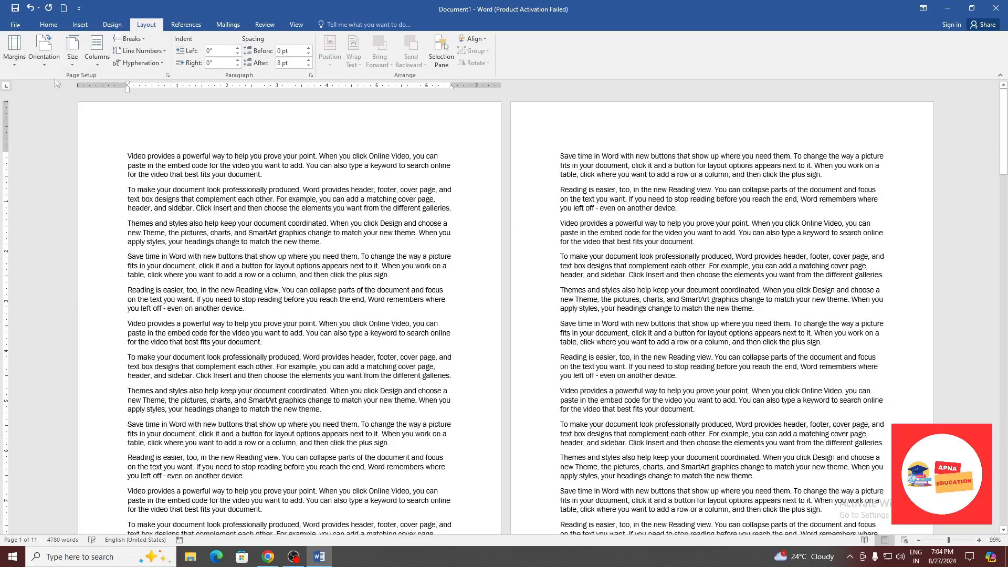
pyautogui.click(71, 63)
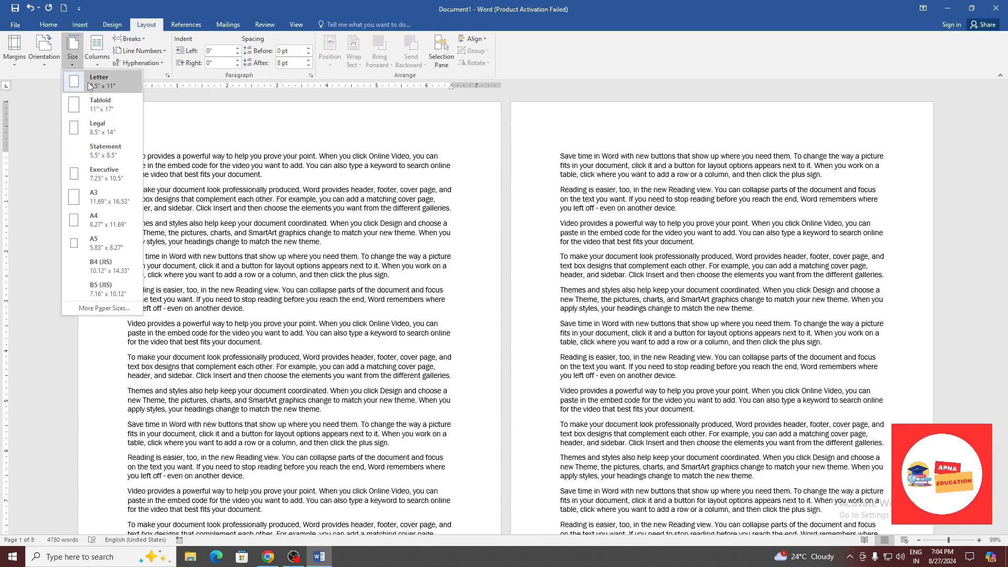
pyautogui.click(92, 82)
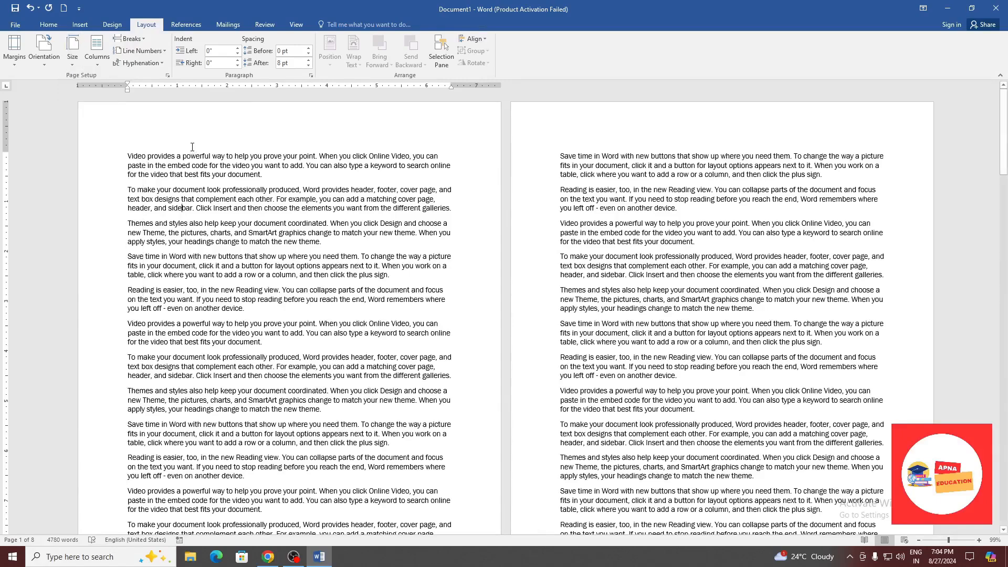
# Delete a multi-page block of sample text starting at the beginning of page 3, and return to the first page.
pyautogui.scroll(-10, 296, 306)
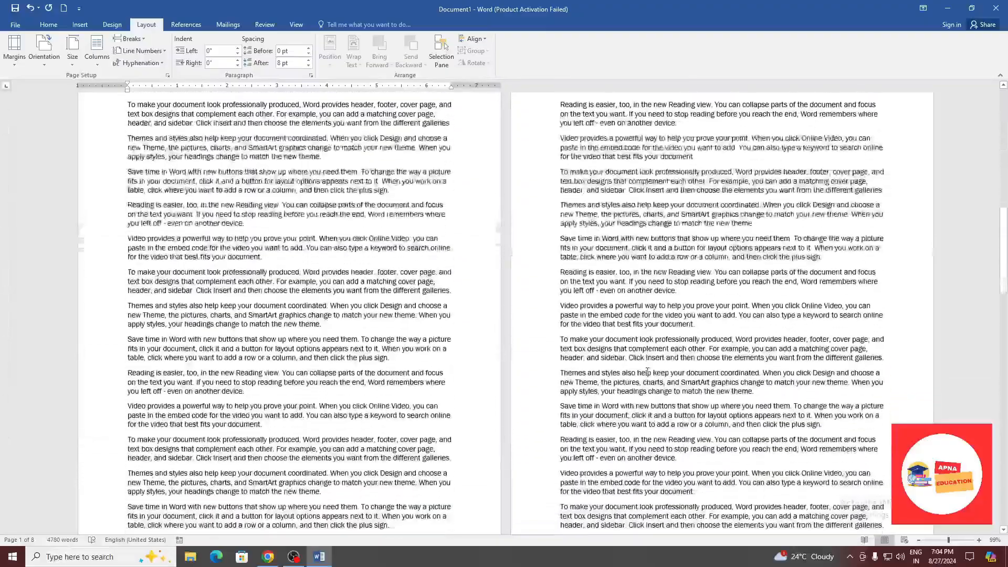
pyautogui.scroll(-4, 652, 364)
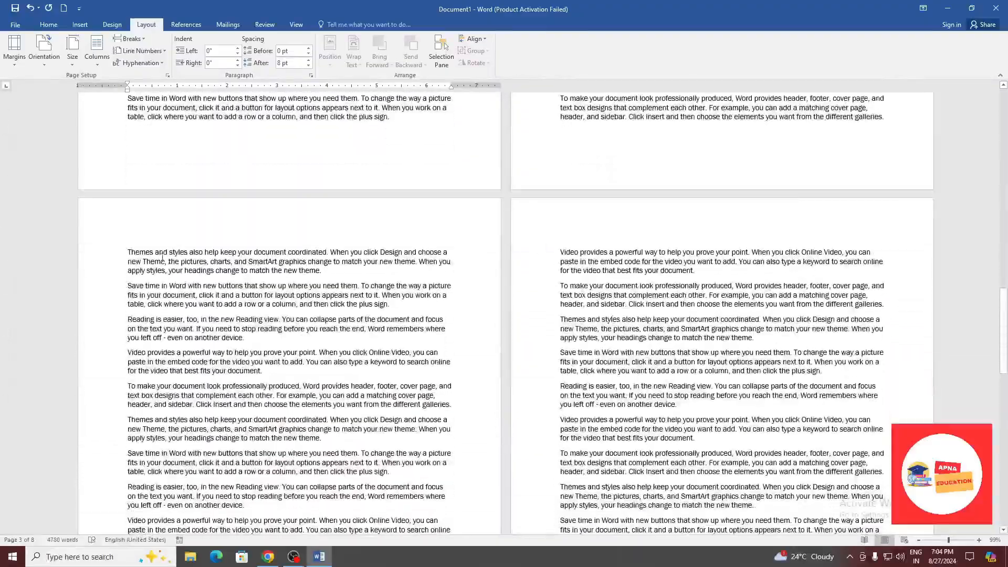
pyautogui.moveTo(132, 245); pyautogui.dragTo(774, 564)
pyautogui.press('Delete')
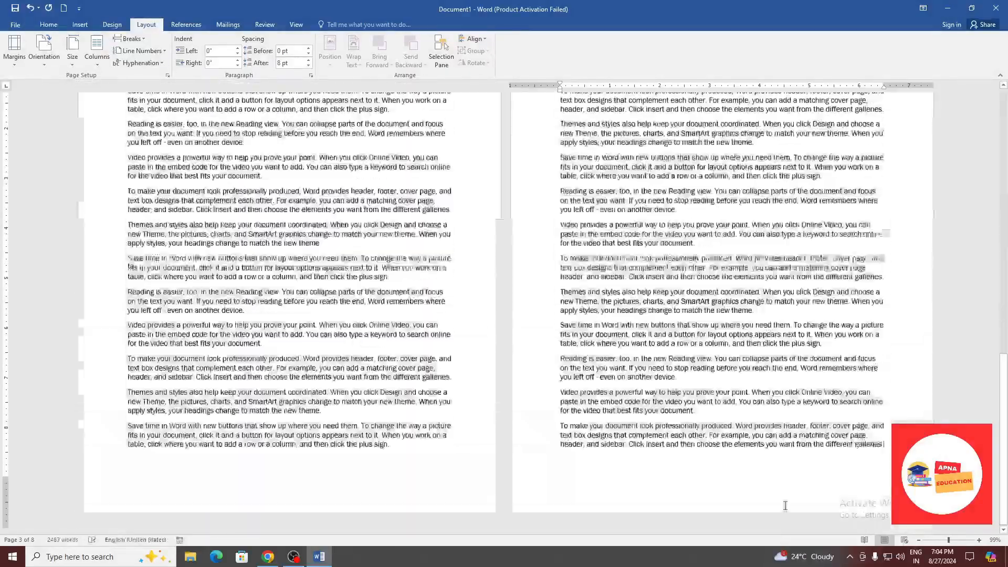
pyautogui.scroll(10, 575, 322)
pyautogui.click(398, 305)
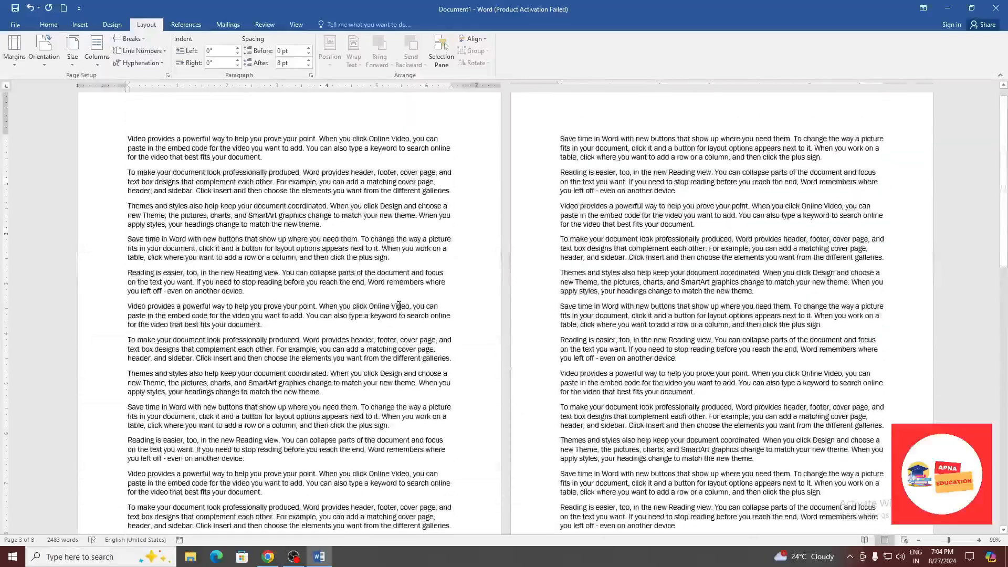
pyautogui.scroll(1, 399, 306)
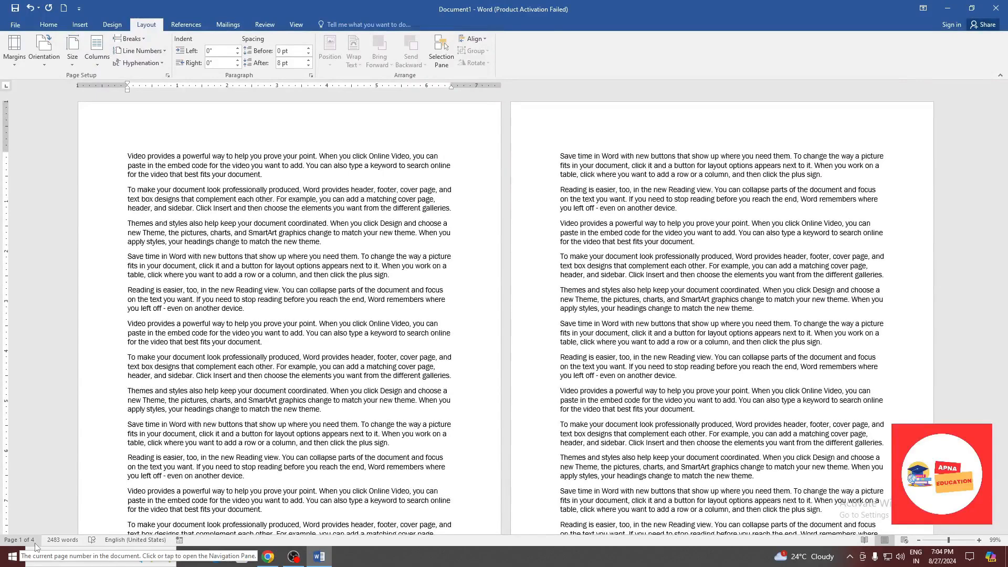
# Apply the Tabloid paper size, 11" x 17", and look over the pages.
pyautogui.click(76, 61)
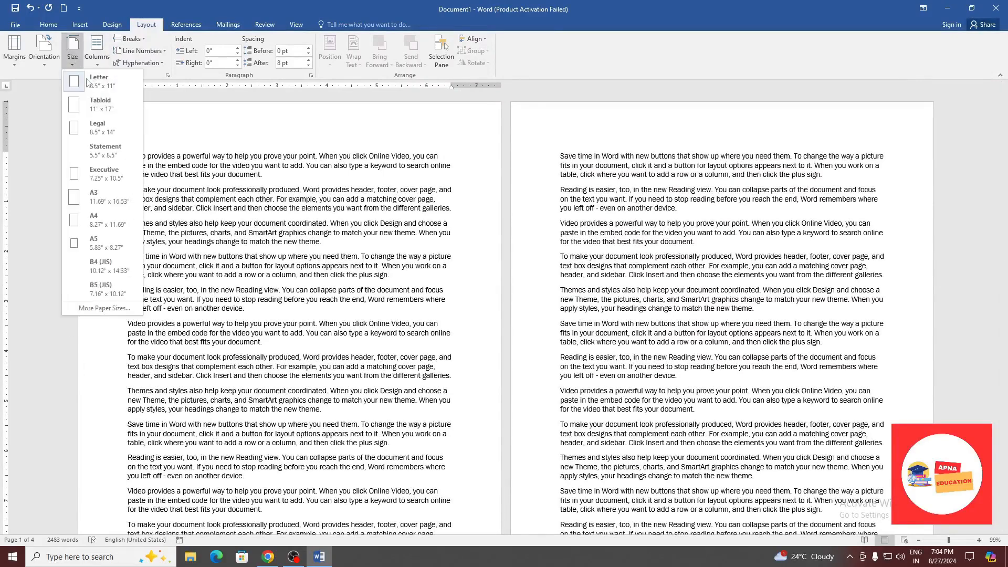
pyautogui.click(99, 105)
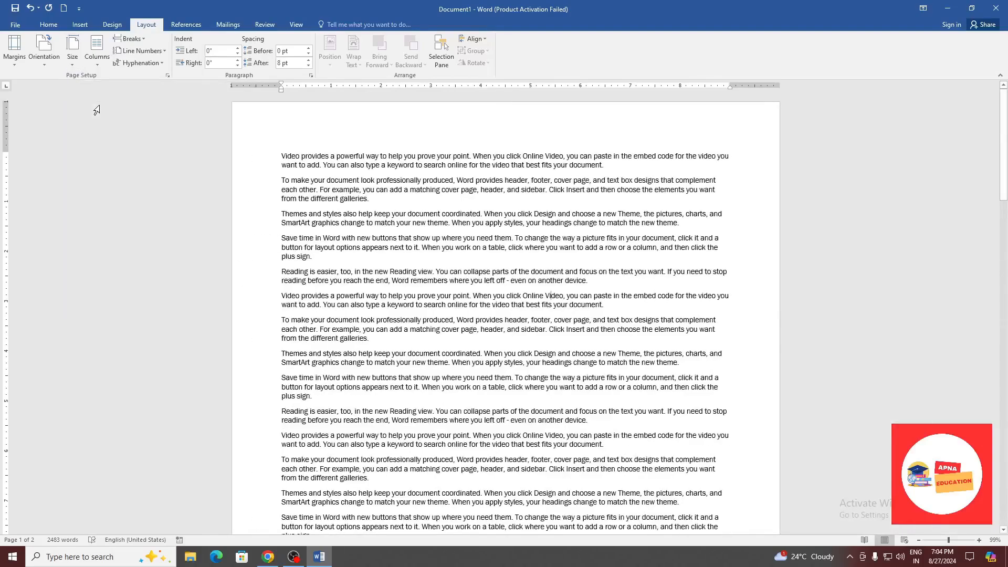
pyautogui.scroll(-15, 347, 459)
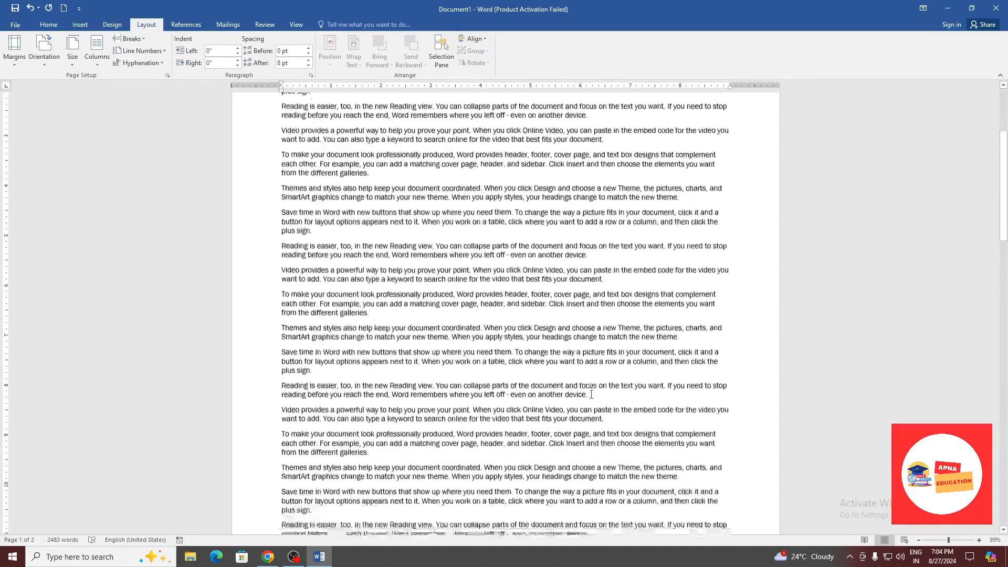
pyautogui.scroll(-15, 592, 394)
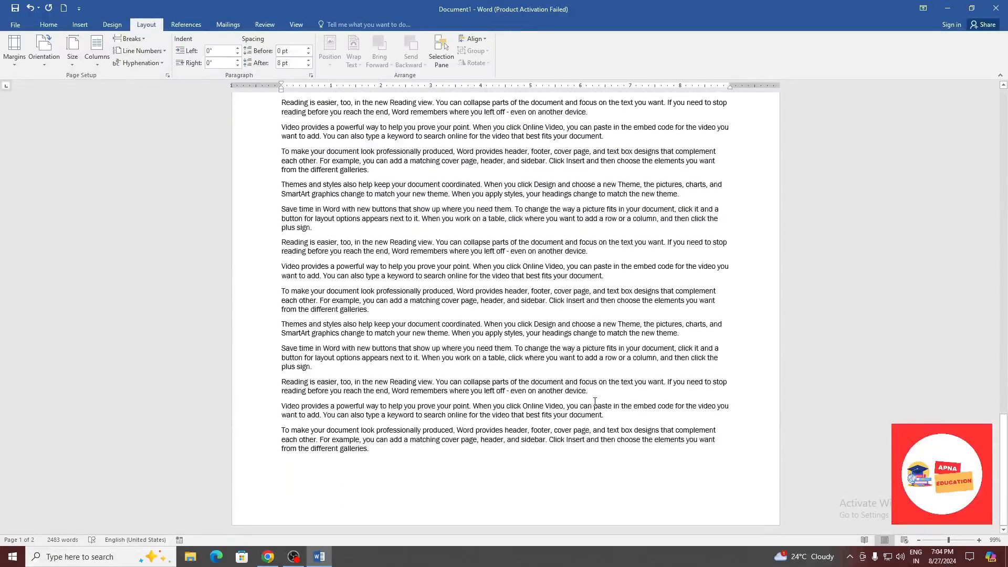
pyautogui.scroll(8, 609, 391)
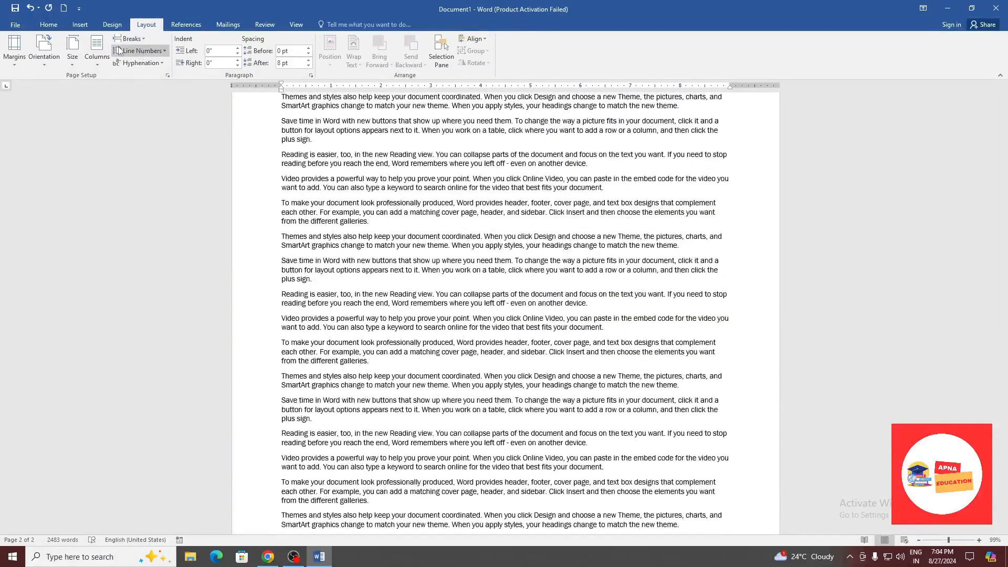
# Try the Legal paper size, 8.5" x 14", followed by A4, 8.27" x 11.69".
pyautogui.click(71, 57)
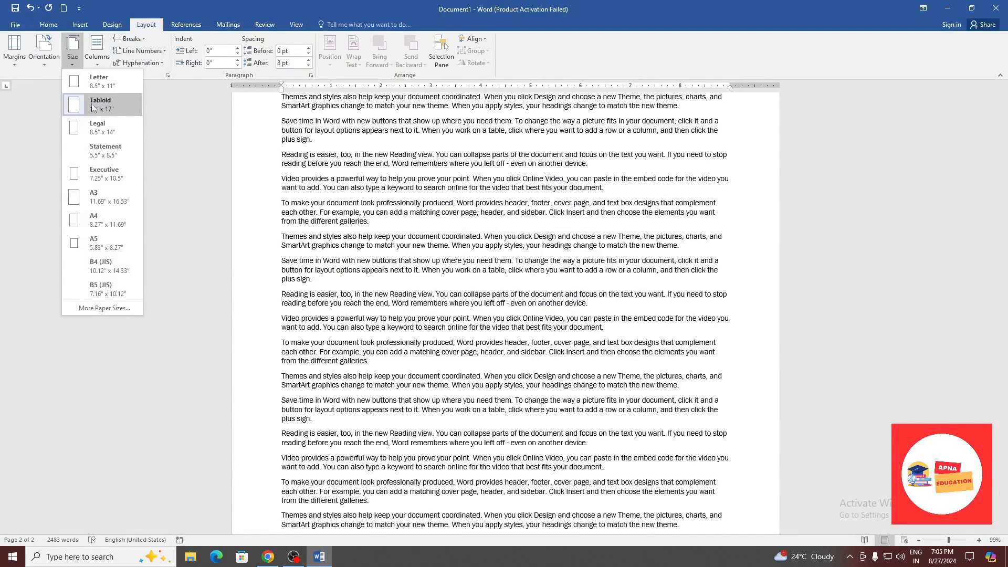
pyautogui.click(100, 130)
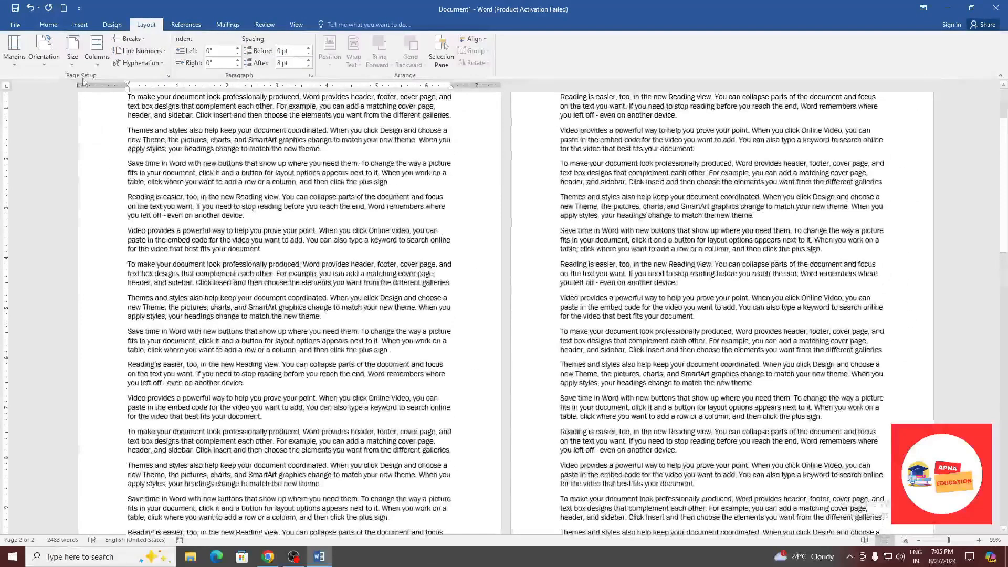
pyautogui.click(73, 56)
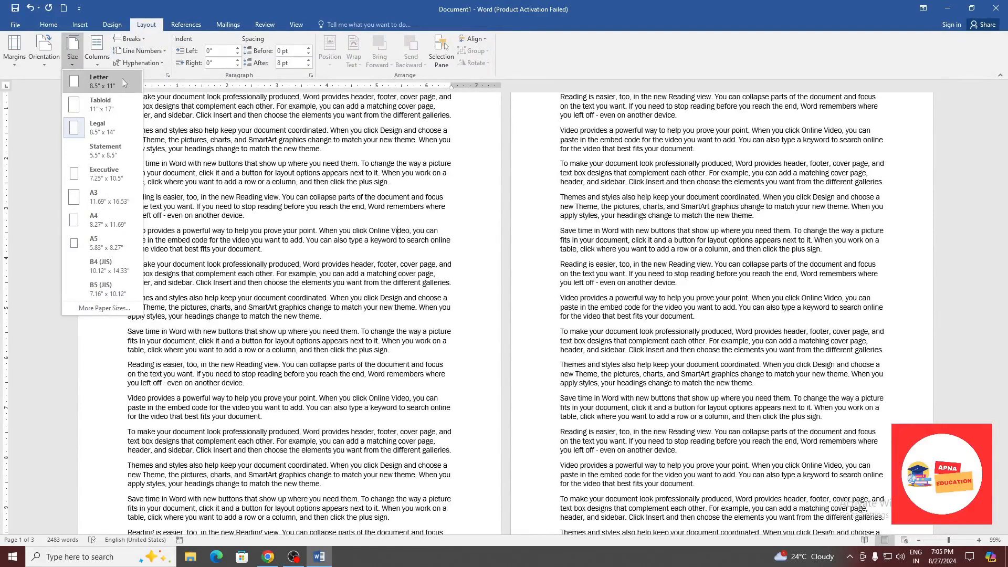
pyautogui.click(87, 217)
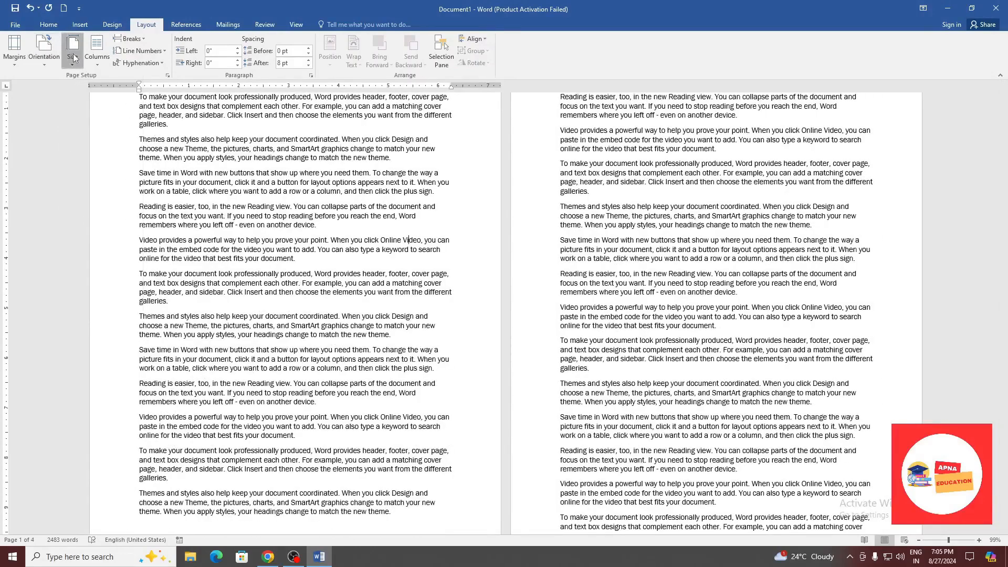
# Set the document's paper size back to Letter, 8.5" x 11", and return to the start of the document.
pyautogui.click(73, 53)
pyautogui.click(84, 81)
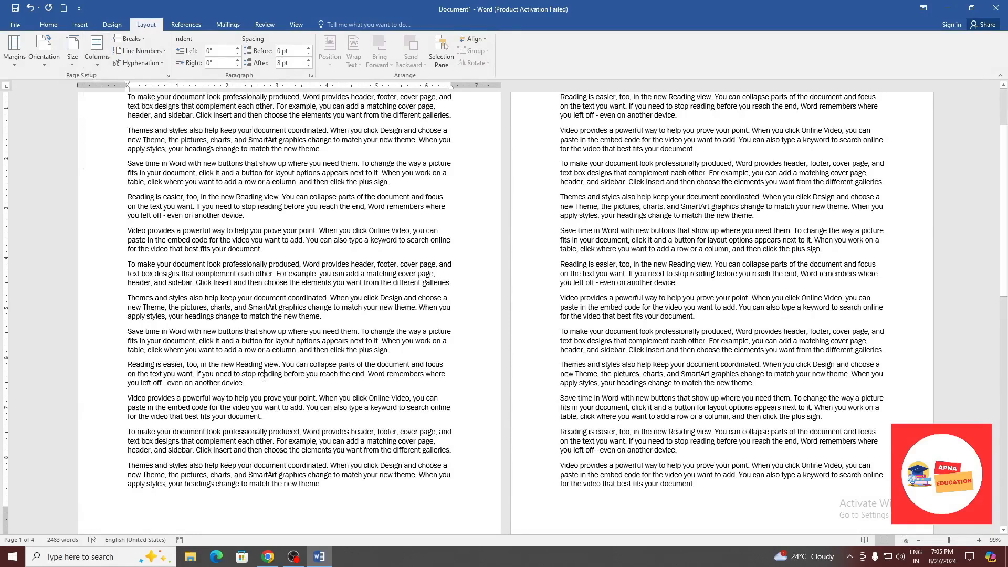
pyautogui.scroll(3, 239, 324)
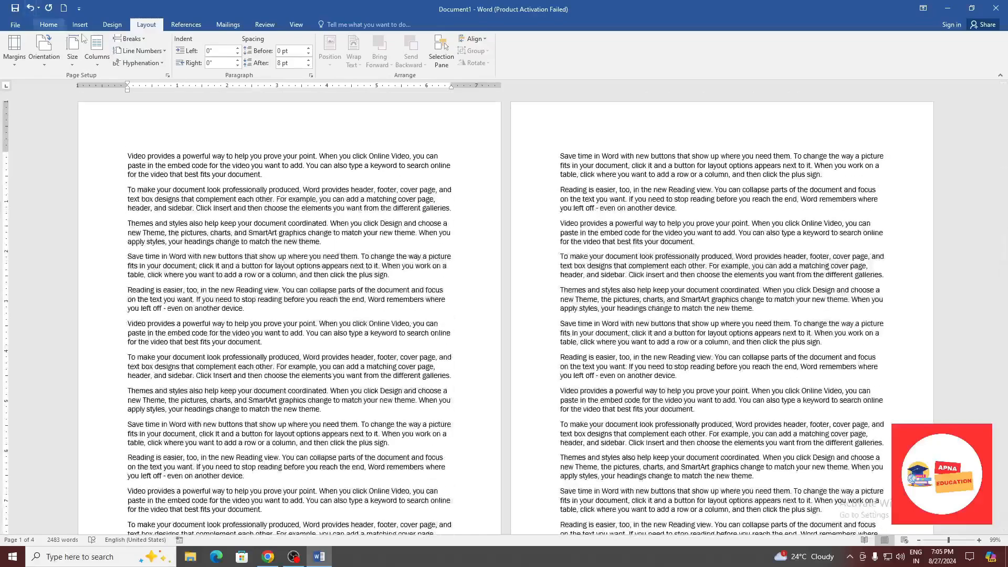
# Lay out the document text in two equal columns and look over the pages.
pyautogui.click(96, 50)
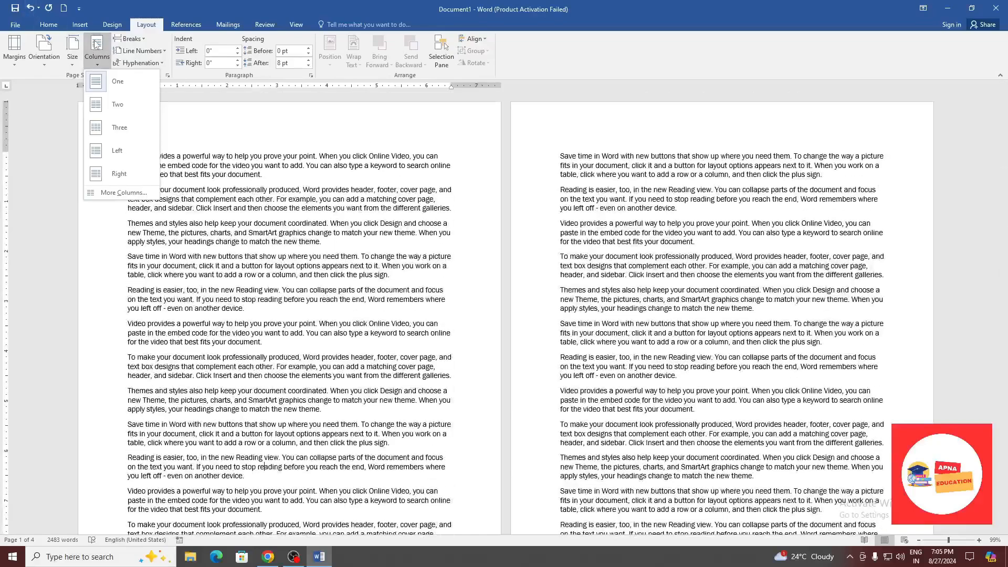
pyautogui.click(106, 103)
pyautogui.scroll(-15, 517, 254)
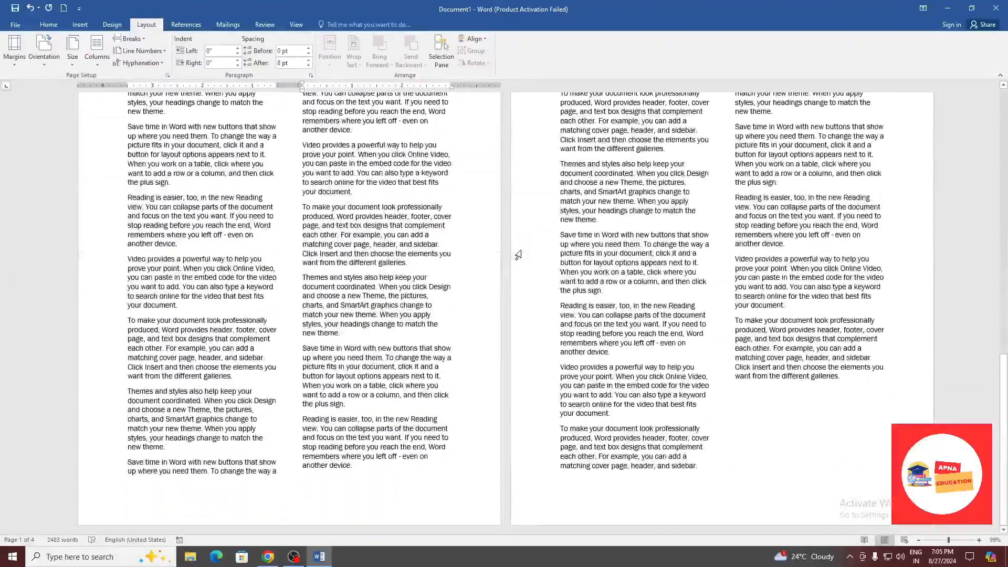
pyautogui.scroll(10, 635, 342)
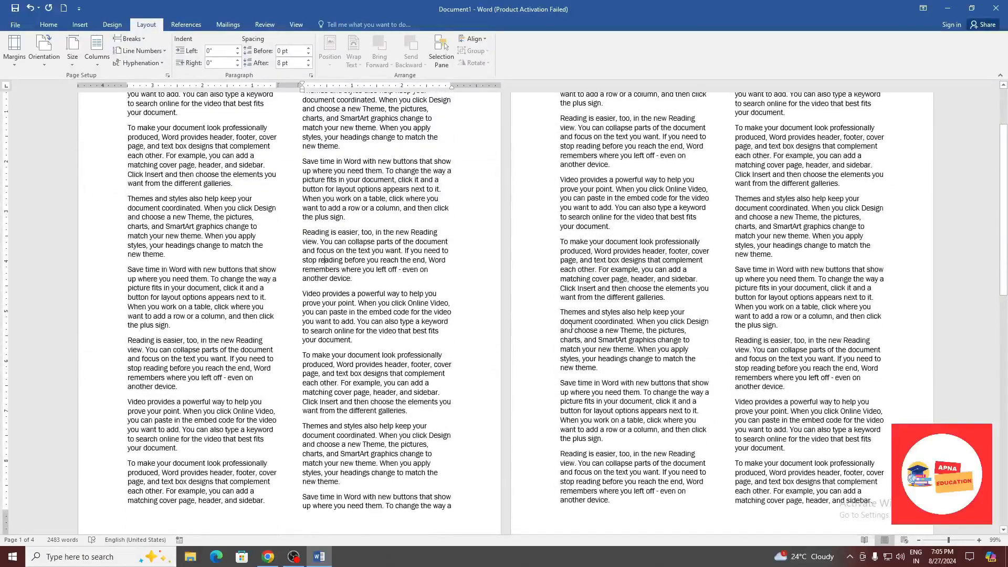
# Justify the text of the entire document and return to the first page.
pyautogui.hotkey('ctrl', 'a')
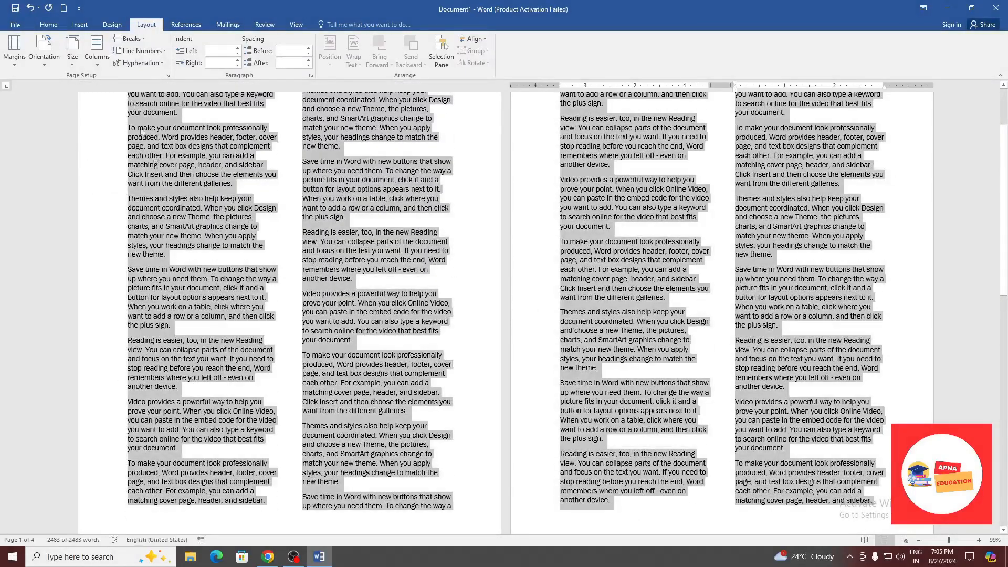
pyautogui.click(48, 25)
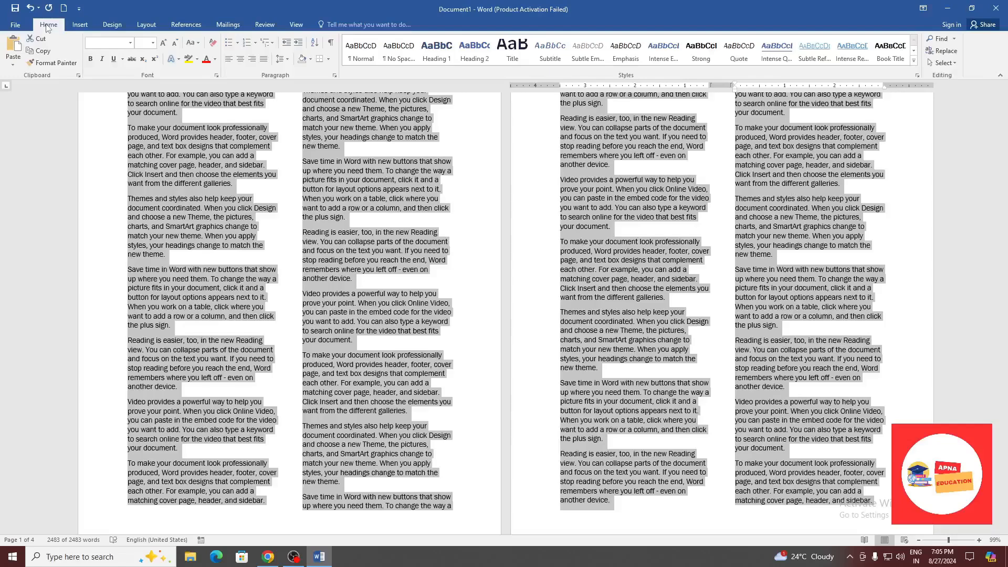
pyautogui.click(263, 60)
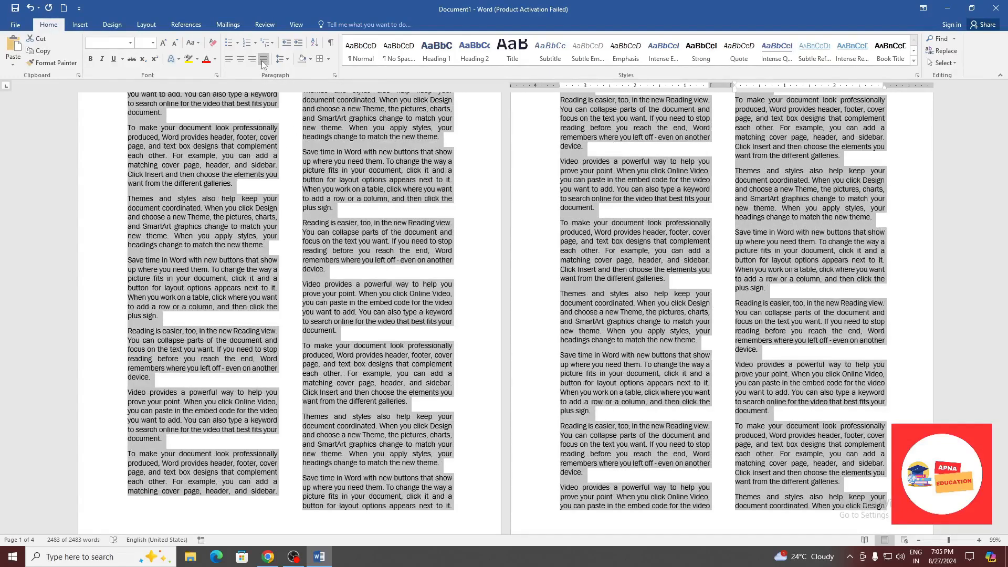
pyautogui.click(592, 232)
pyautogui.scroll(3, 579, 284)
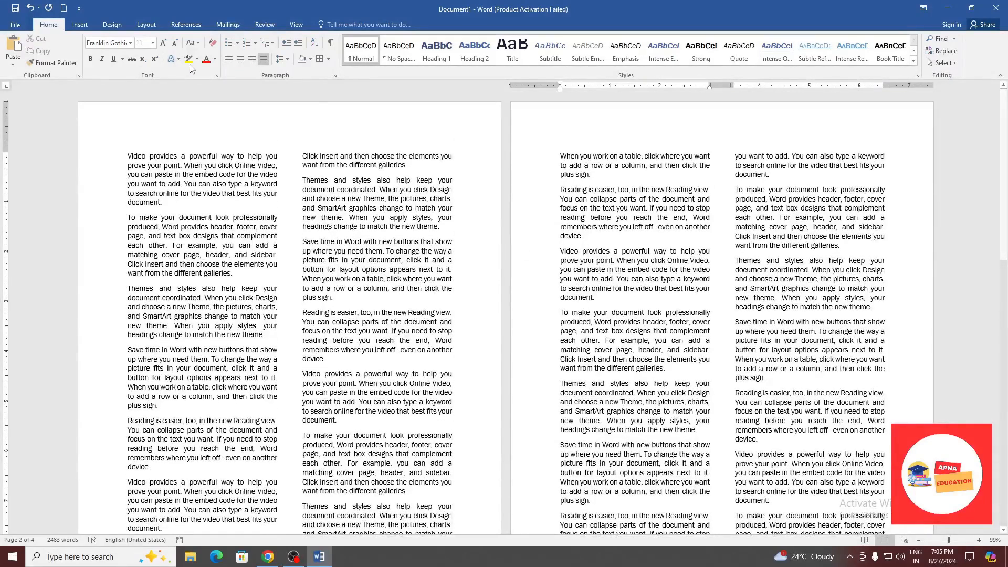
# Try the Three column layout on the document, followed by the Left layout with a narrow first column.
pyautogui.click(146, 25)
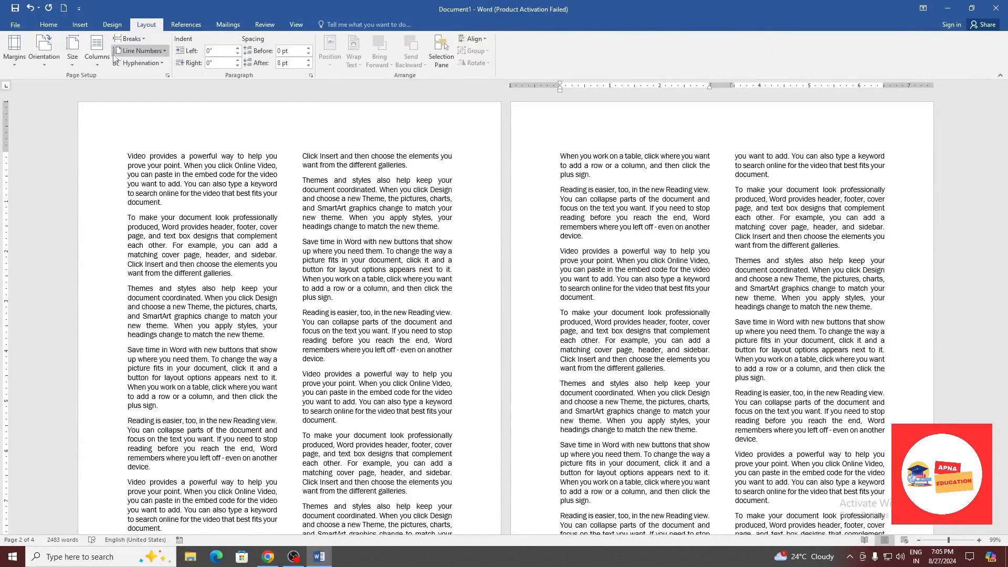
pyautogui.click(93, 65)
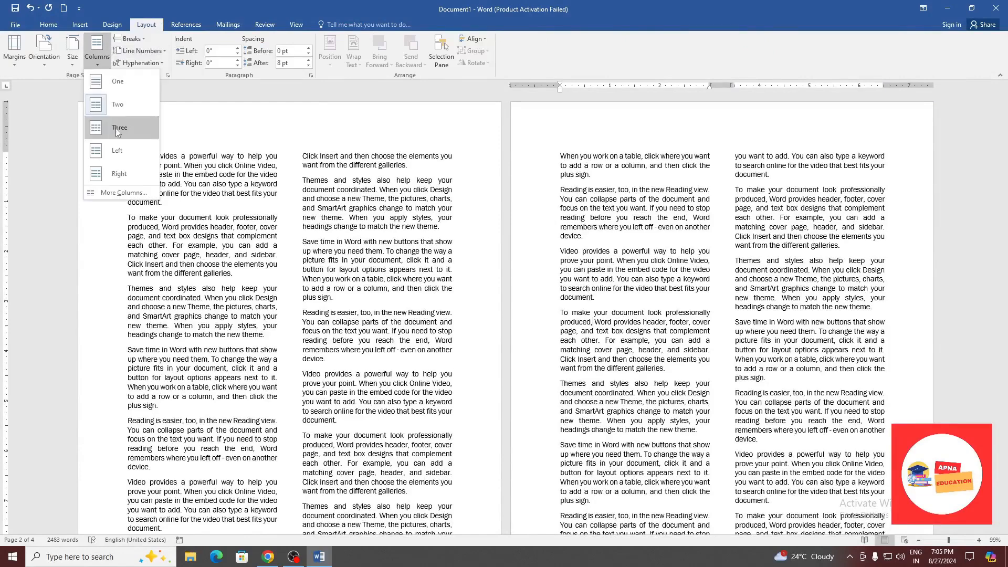
pyautogui.click(112, 130)
pyautogui.click(97, 53)
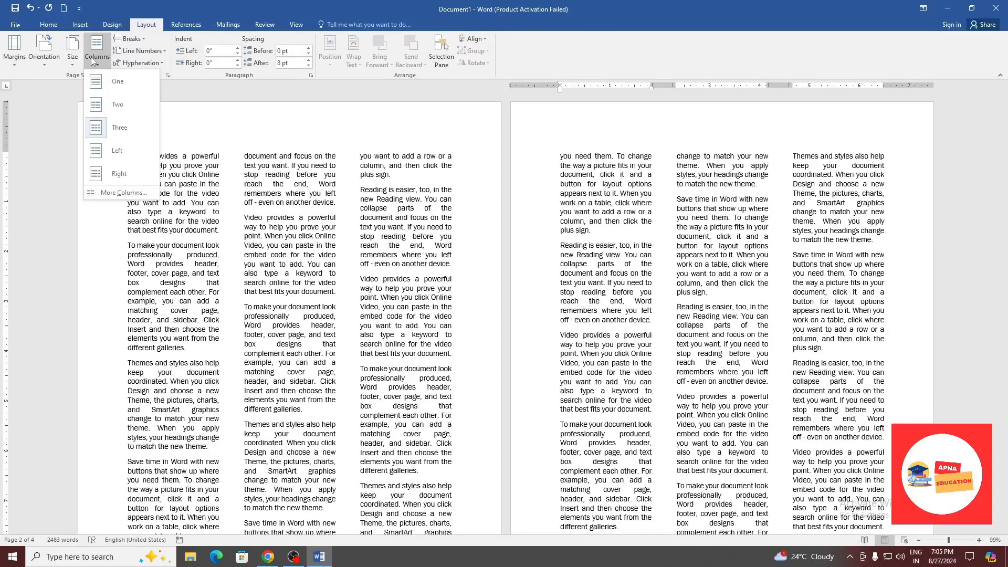
pyautogui.click(116, 152)
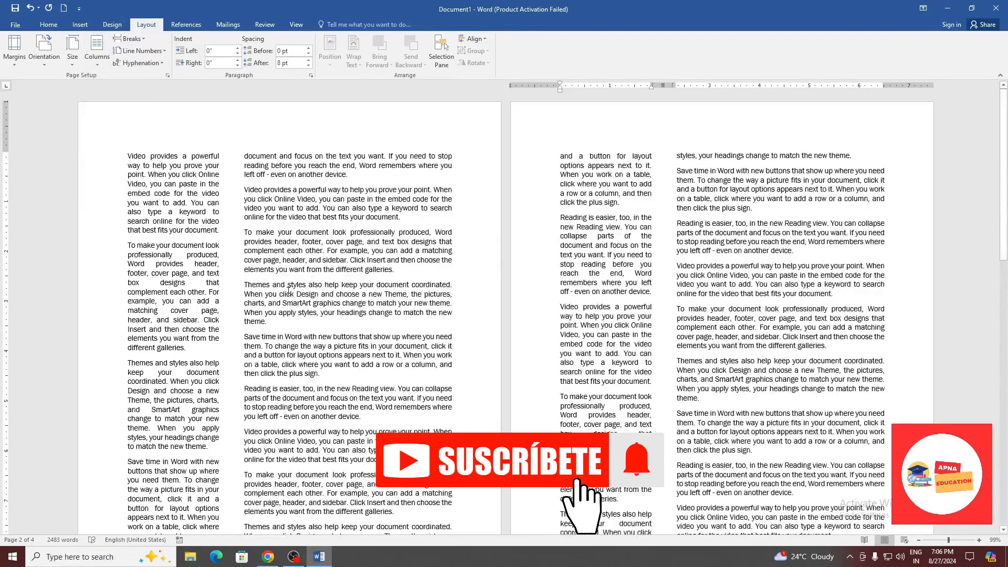
# Try the Right column layout with a narrow second column, and return the text to One column.
pyautogui.click(95, 58)
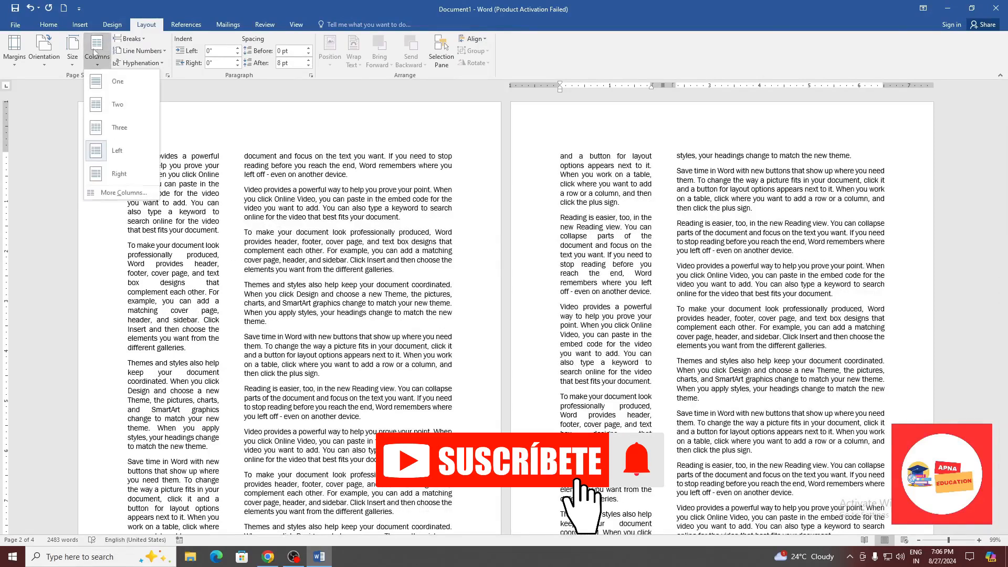
pyautogui.click(119, 173)
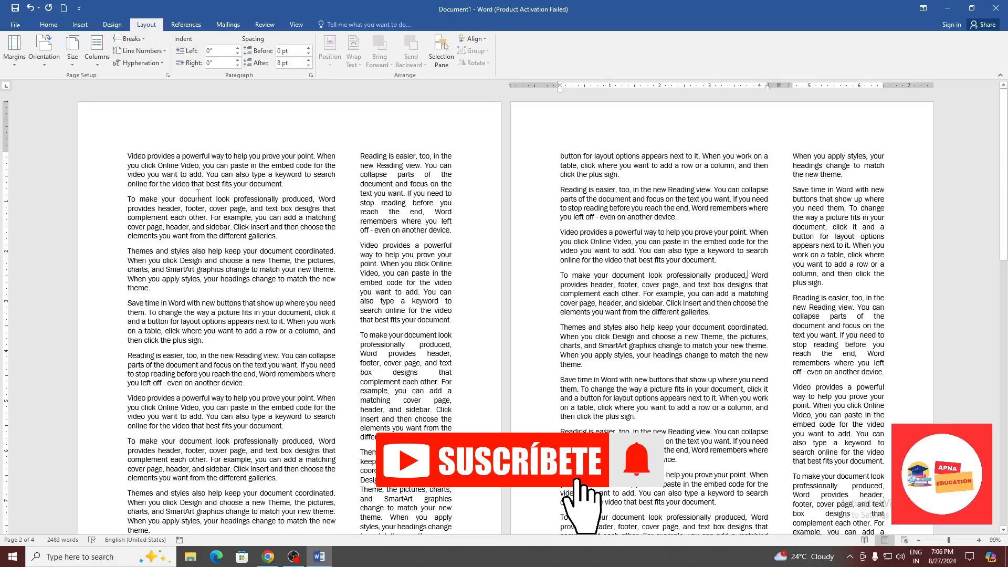
pyautogui.click(97, 58)
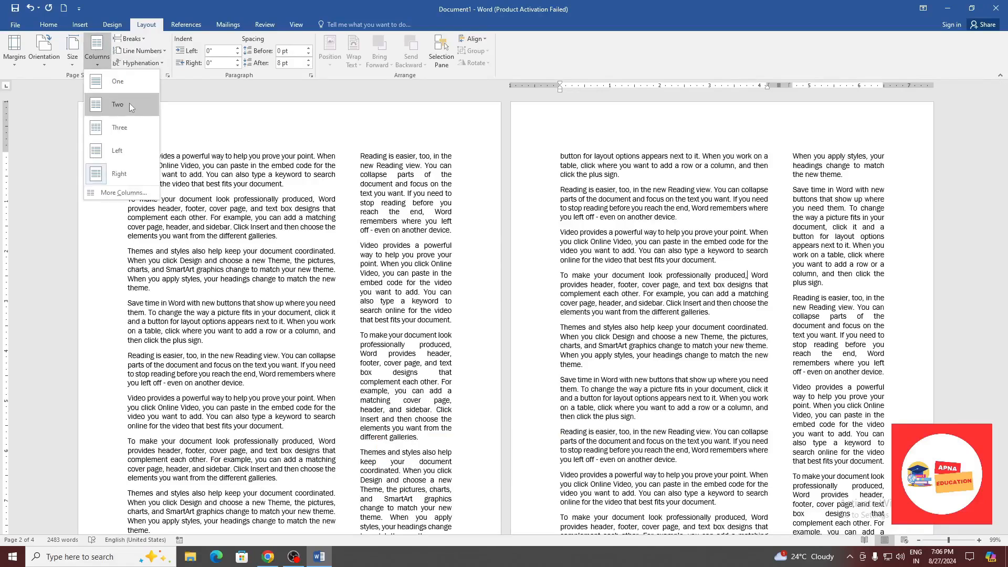
pyautogui.click(117, 81)
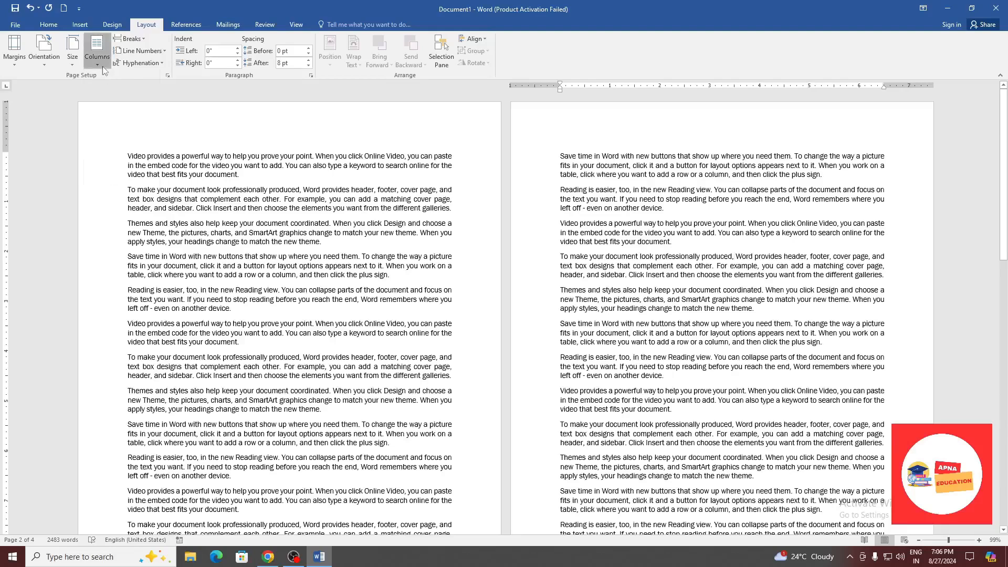
# Try the Two column layout on the document text and return it to One column.
pyautogui.click(101, 64)
pyautogui.click(114, 103)
pyautogui.click(93, 55)
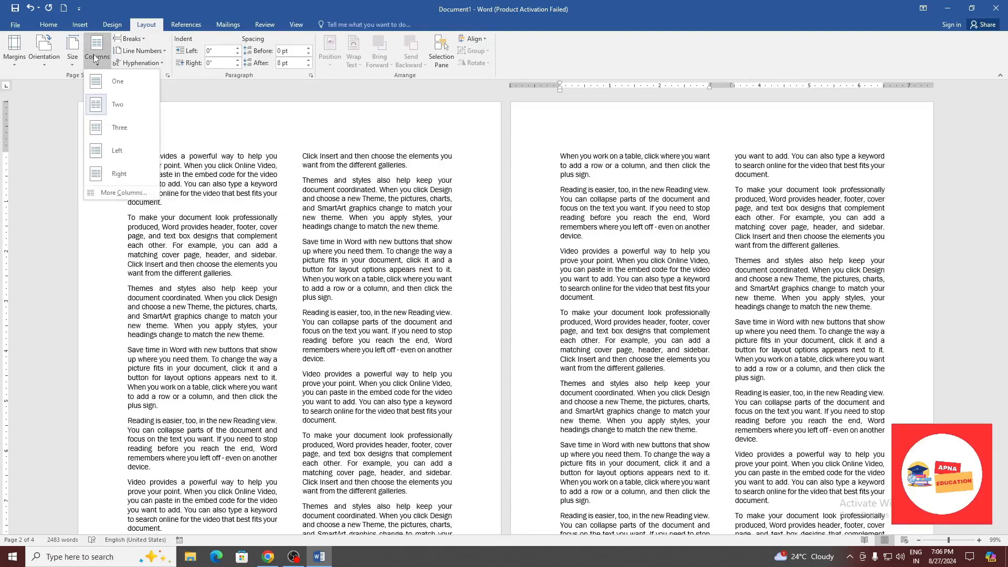
pyautogui.click(99, 53)
pyautogui.click(100, 56)
pyautogui.click(103, 77)
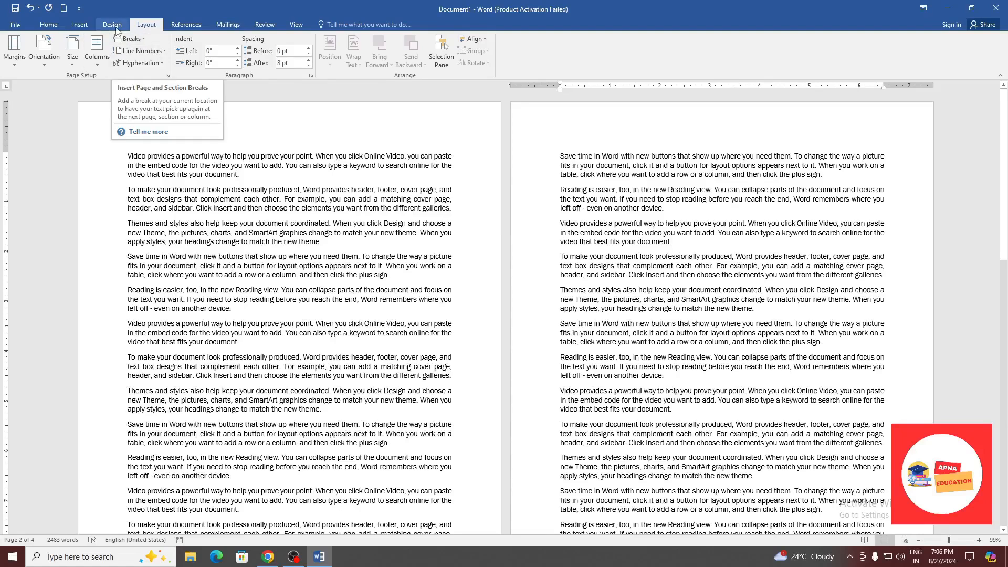
# Try page breaks after the first paragraph and before the fourth paragraph of page 1, undoing each one.
pyautogui.click(84, 25)
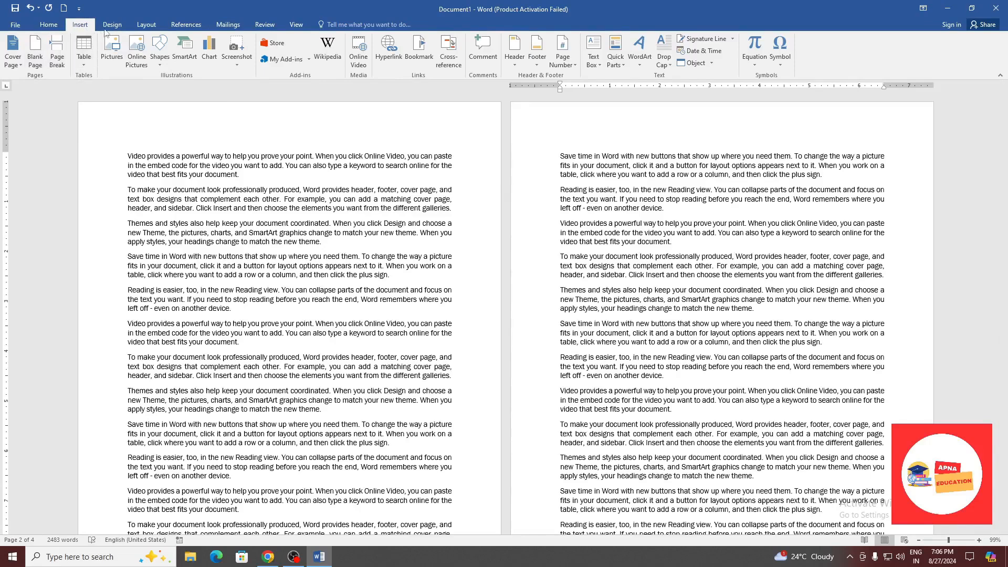
pyautogui.click(145, 26)
pyautogui.click(138, 40)
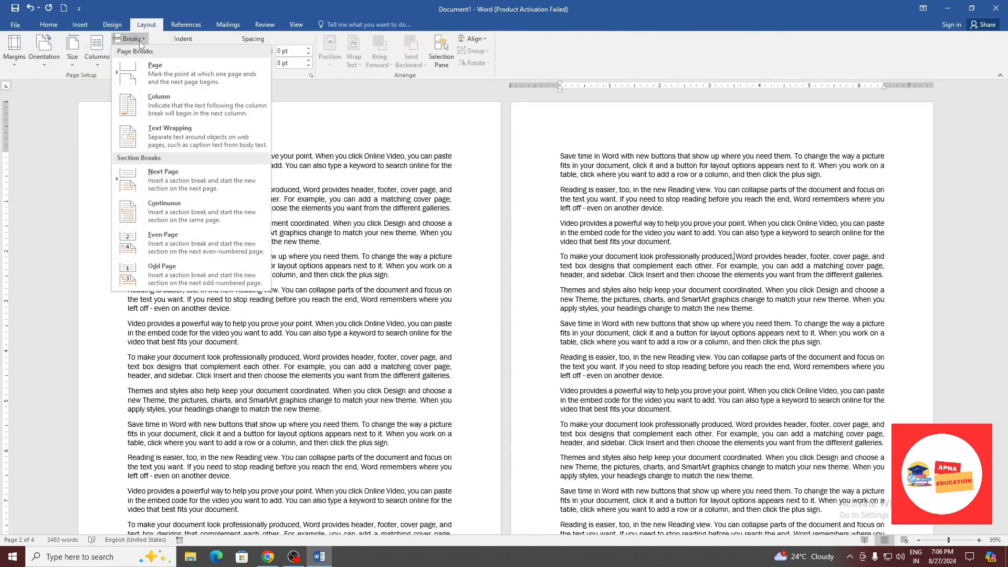
pyautogui.click(442, 197)
pyautogui.click(244, 172)
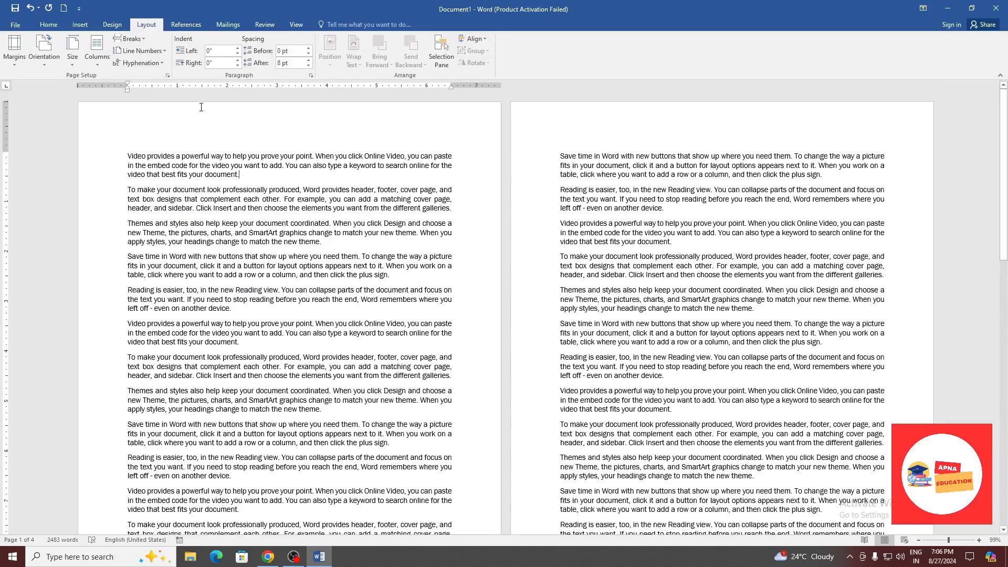
pyautogui.hotkey('ctrl', 'Return')
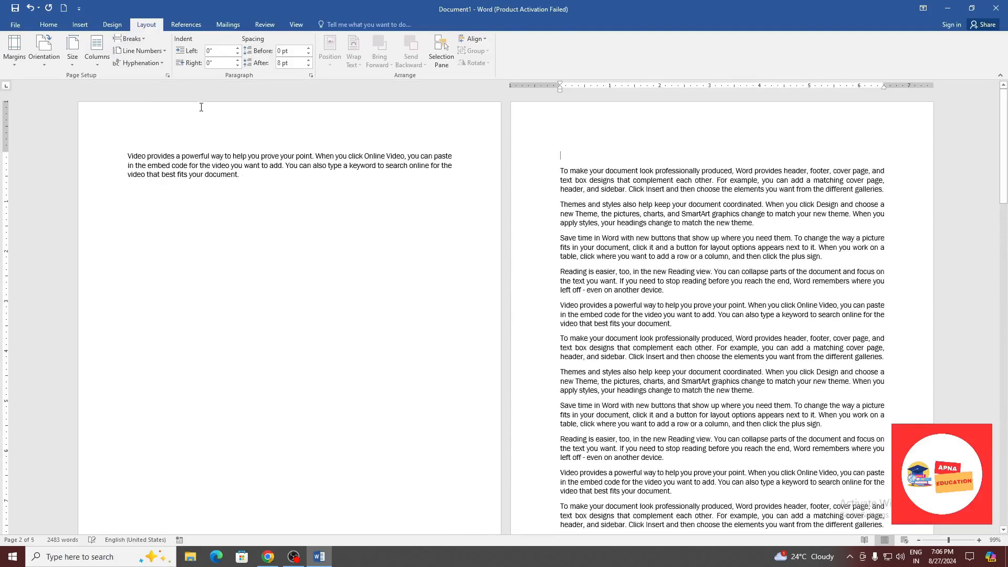
pyautogui.hotkey('ctrl', 'z')
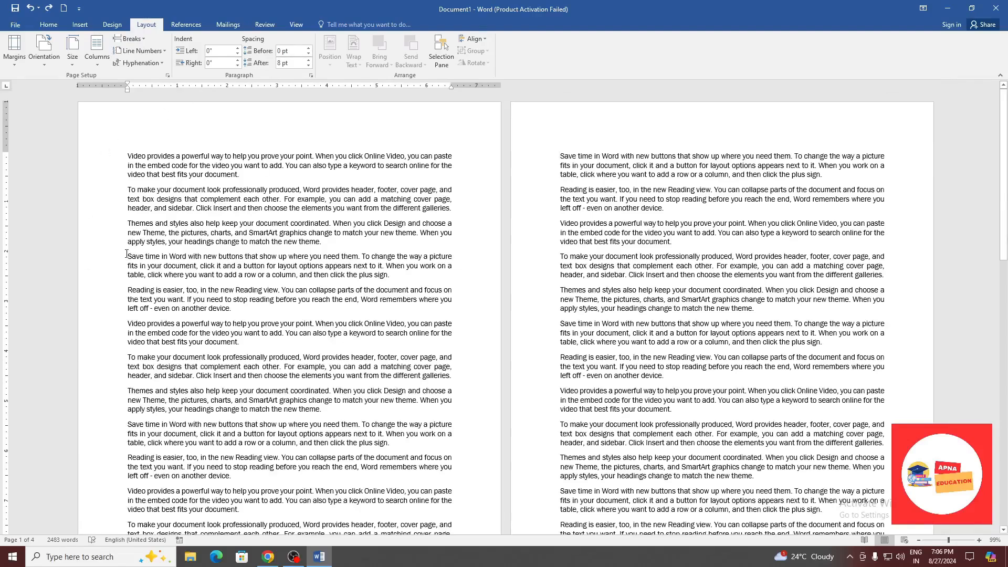
pyautogui.hotkey('ctrl', 'Return')
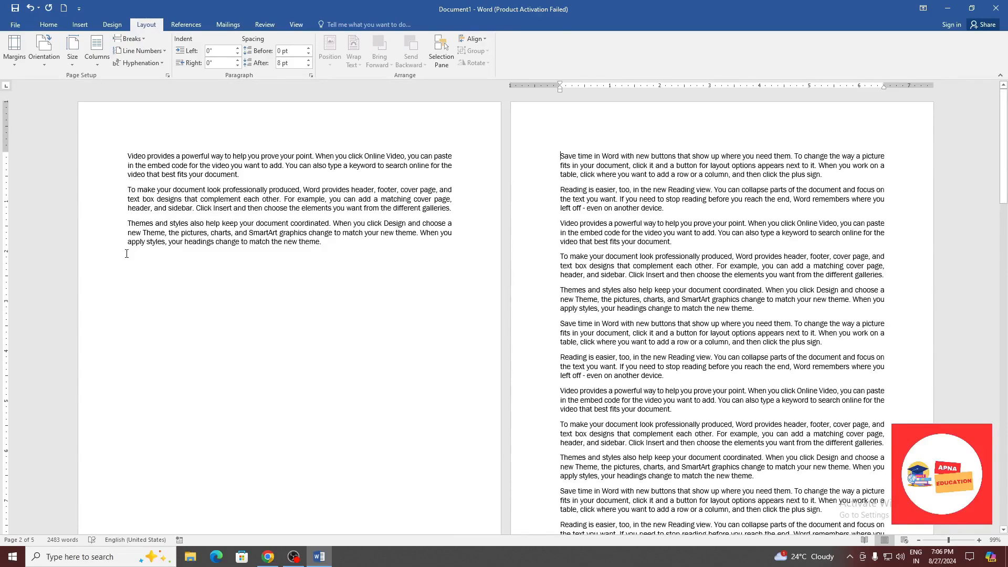
pyautogui.hotkey('ctrl', 'z')
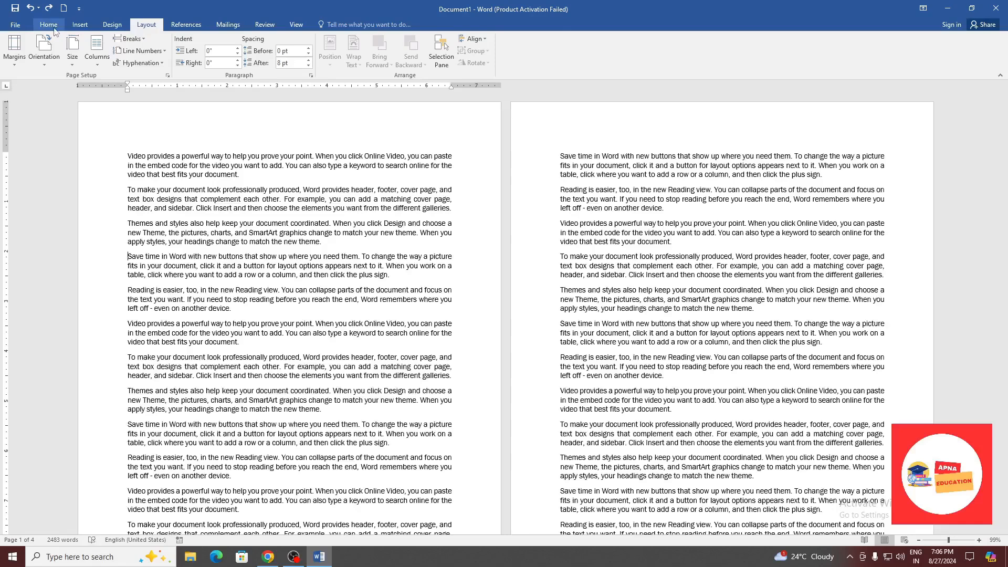
# Try two consecutive page breaks from the Breaks options before the fourth paragraph of page 1, and undo both.
pyautogui.click(80, 25)
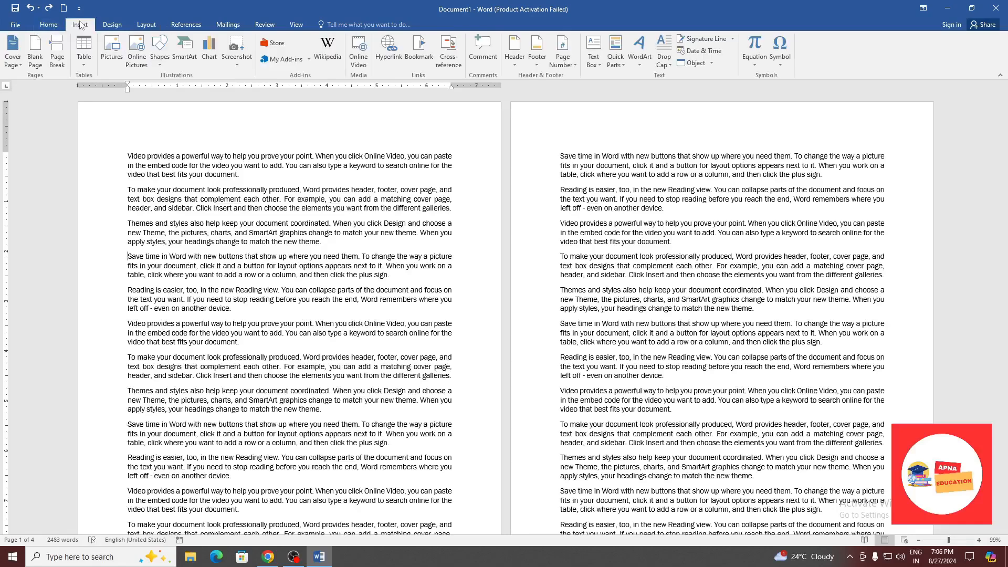
pyautogui.click(142, 25)
pyautogui.click(138, 39)
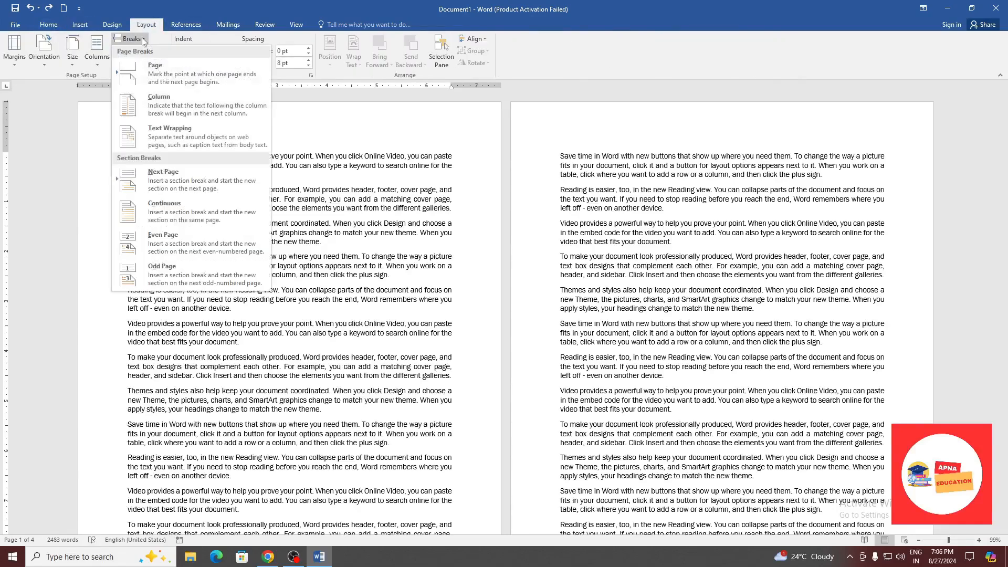
pyautogui.click(155, 73)
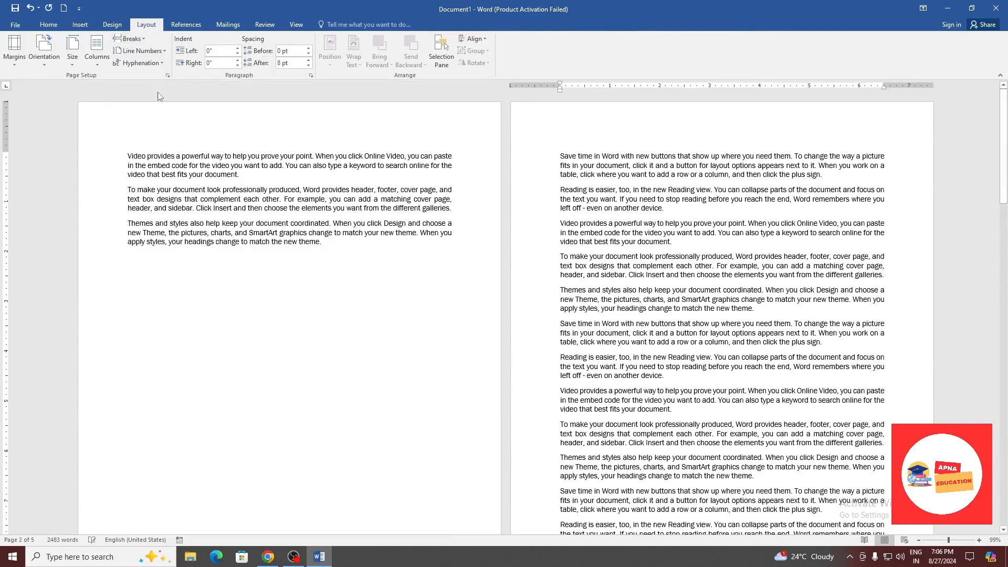
pyautogui.click(132, 39)
pyautogui.click(151, 84)
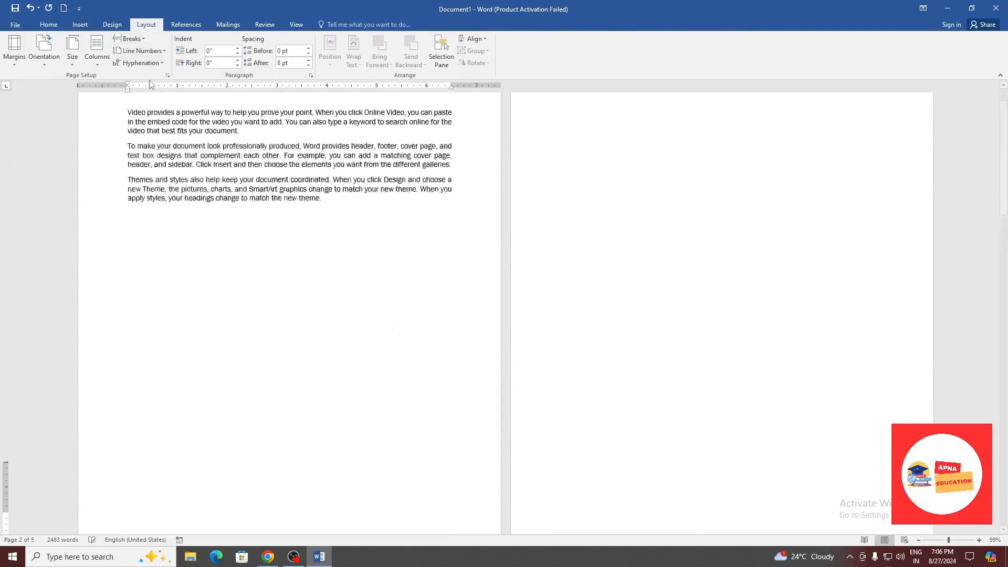
pyautogui.hotkey('ctrl', 'z')
pyautogui.hotkey('ctrl', 'z')
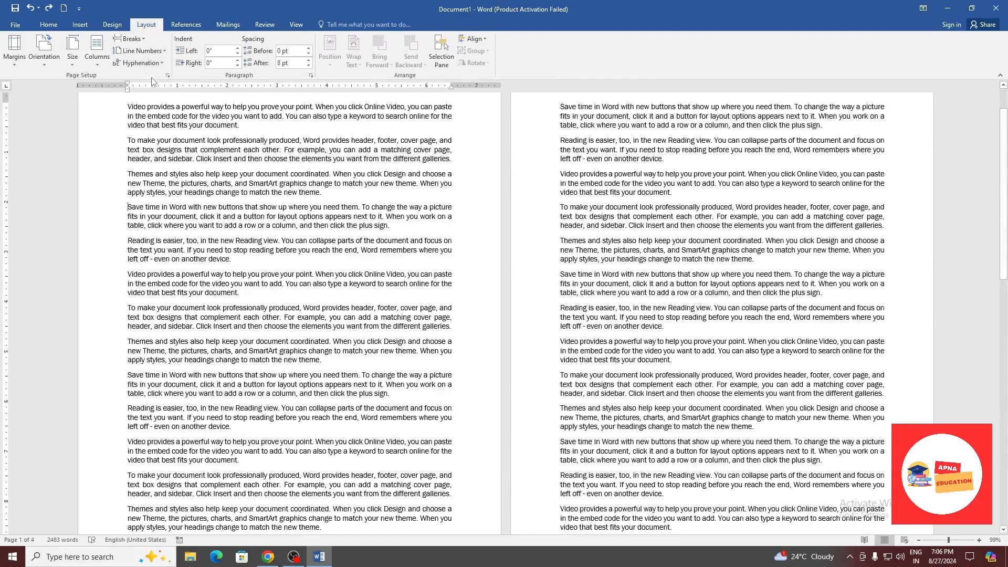
# Try Continuous line numbering on the document and check the numbers across the transition from page 1 to page 2.
pyautogui.scroll(2, 213, 206)
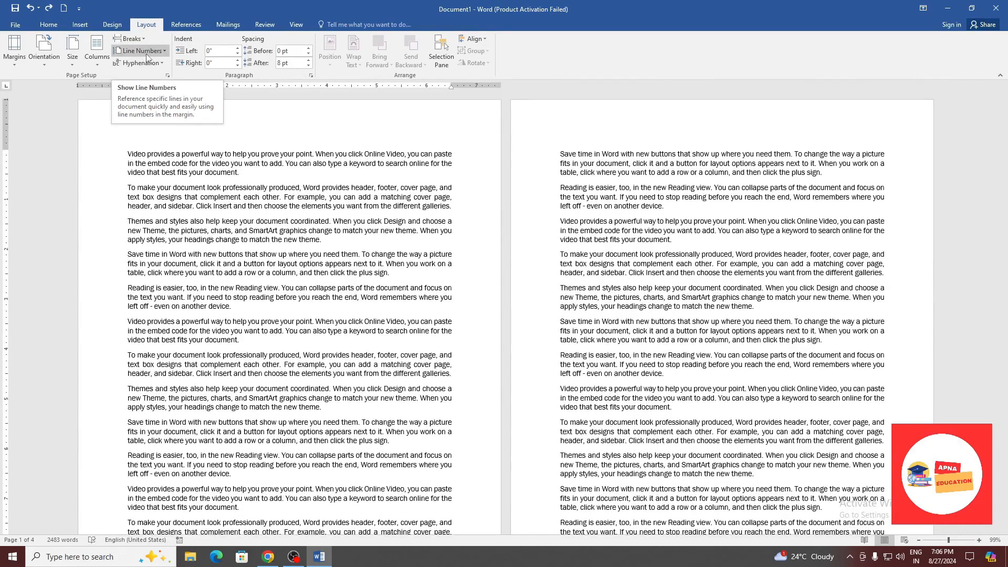
pyautogui.scroll(10, 325, 212)
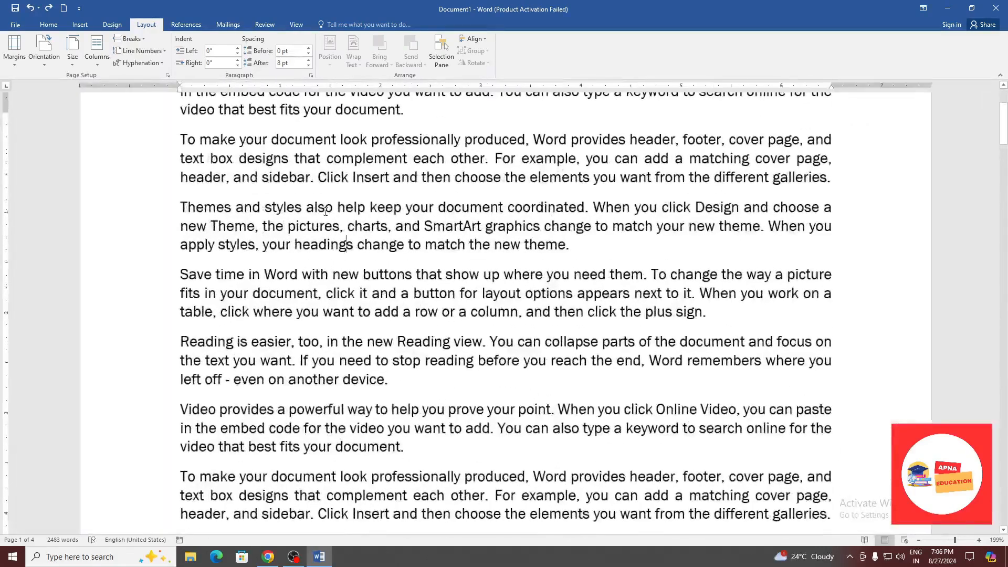
pyautogui.scroll(3, 325, 212)
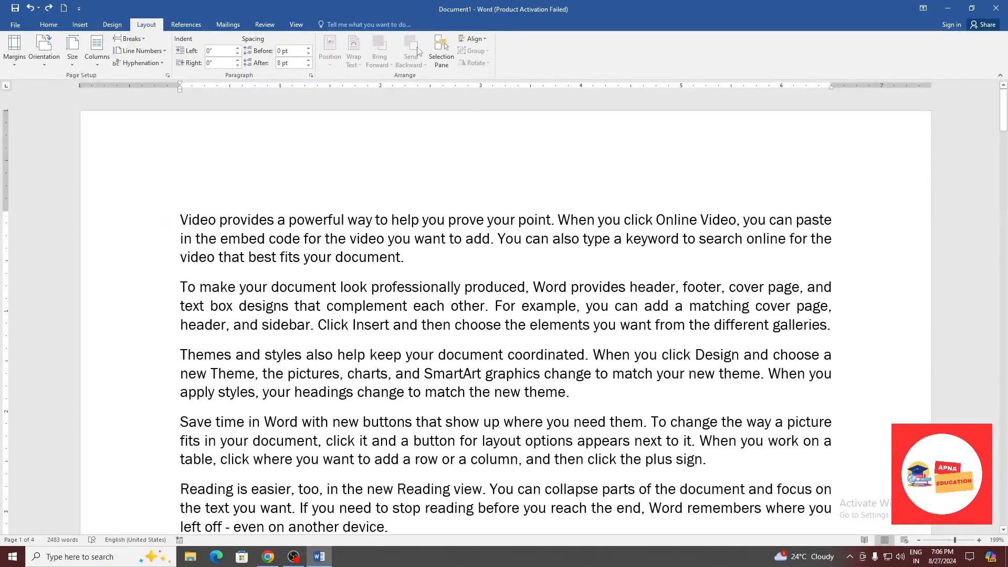
pyautogui.click(155, 51)
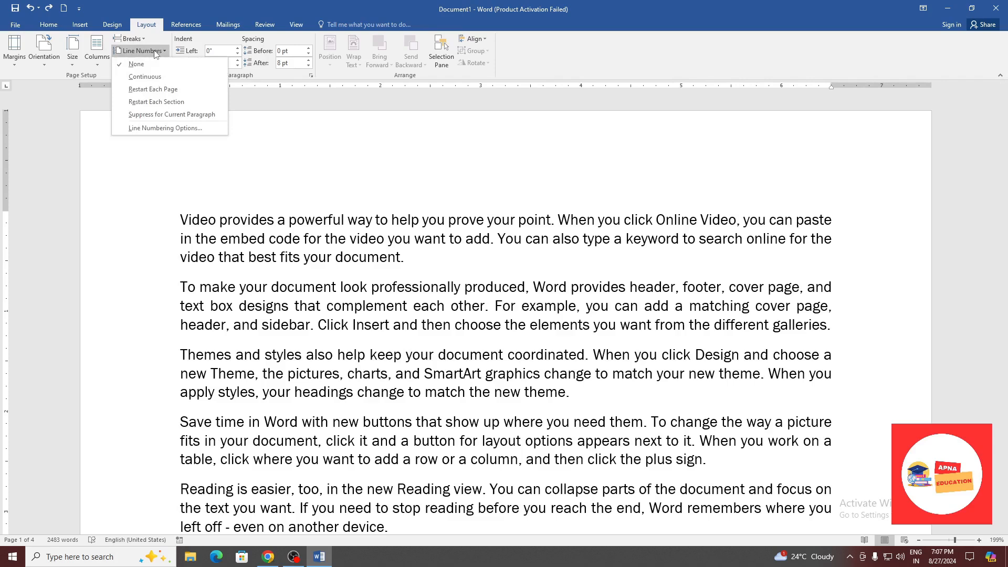
pyautogui.click(157, 79)
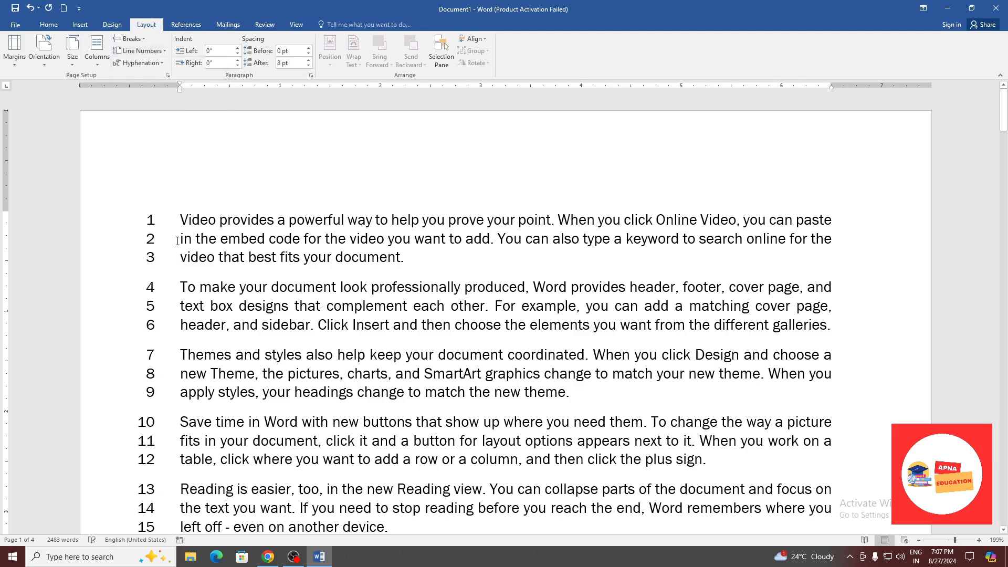
pyautogui.scroll(-8, 183, 254)
pyautogui.scroll(-9, 183, 254)
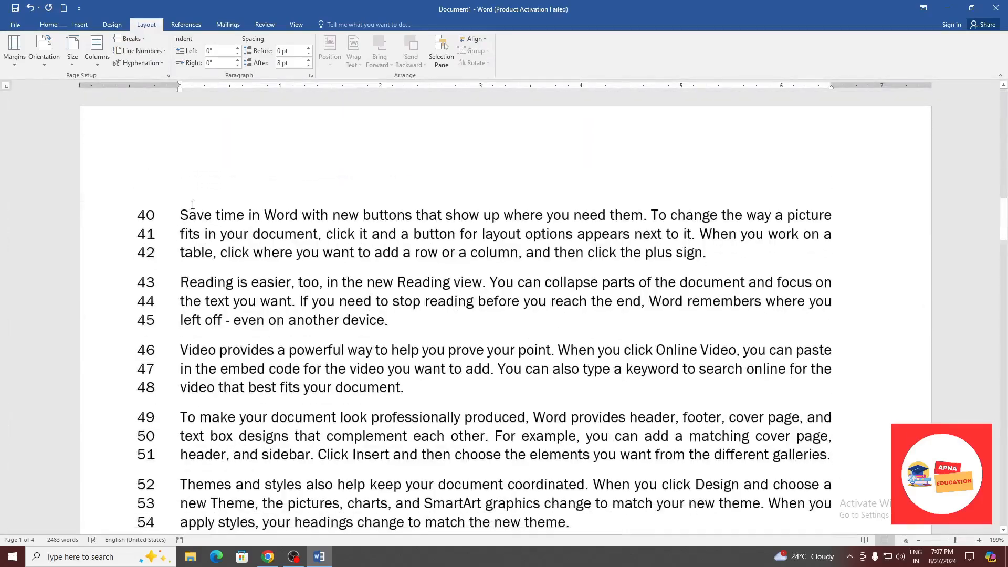
pyautogui.scroll(3, 195, 221)
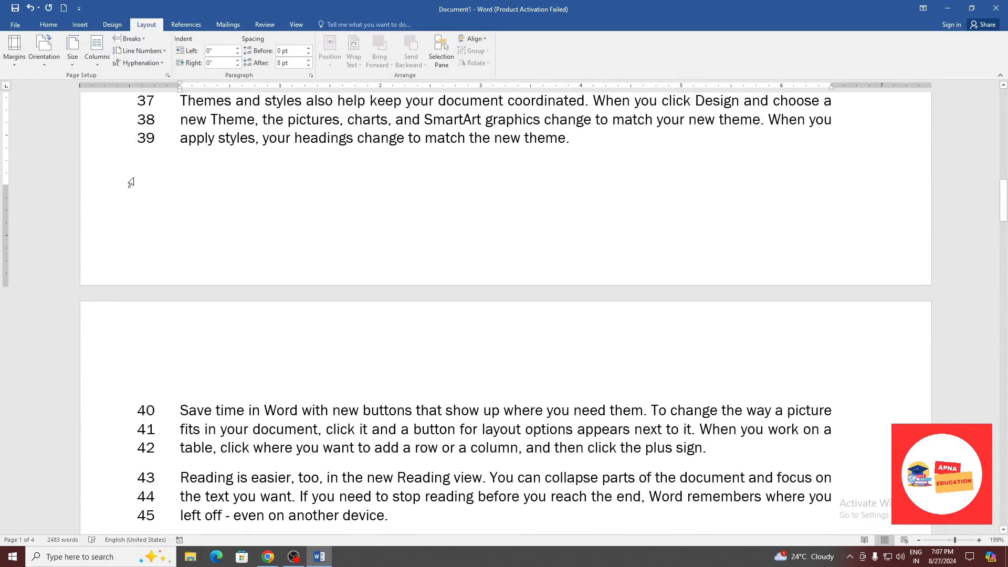
# Set the line numbering to Restart Each Page and check the numbers at the start of page 2.
pyautogui.click(141, 50)
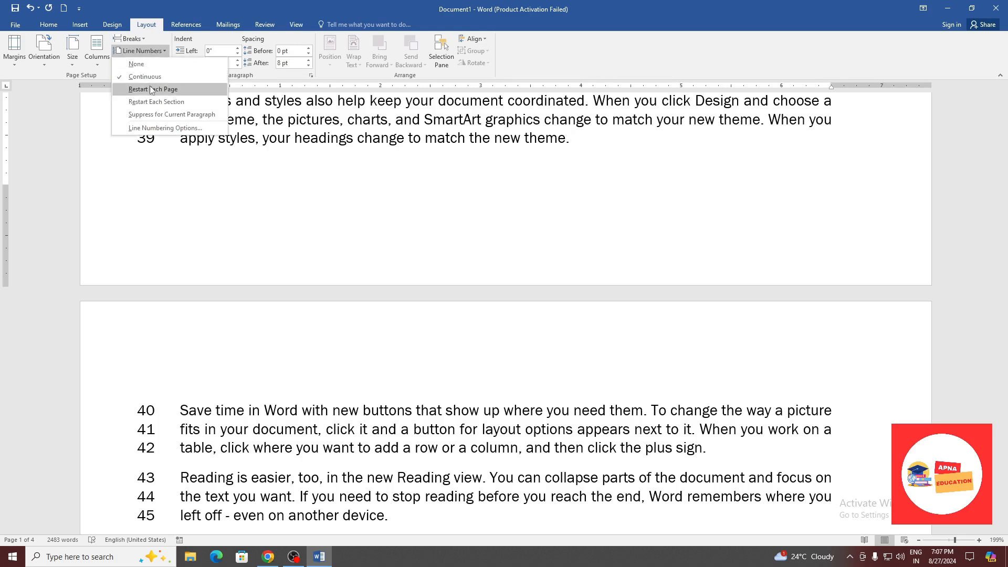
pyautogui.click(184, 89)
pyautogui.scroll(-10, 169, 227)
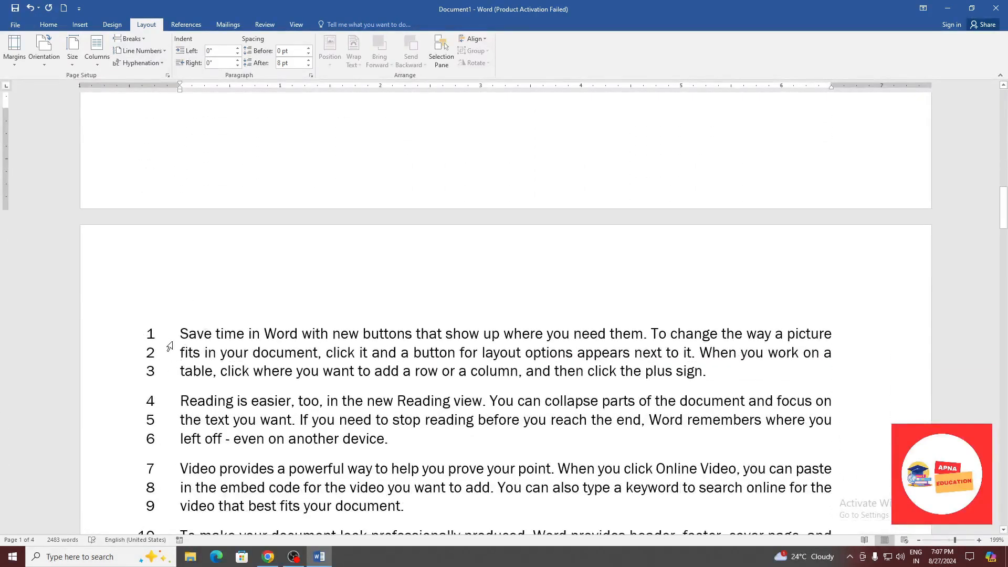
# Try the Restart Each Section line numbering, check it across the pages, and return to Restart Each Page.
pyautogui.click(157, 53)
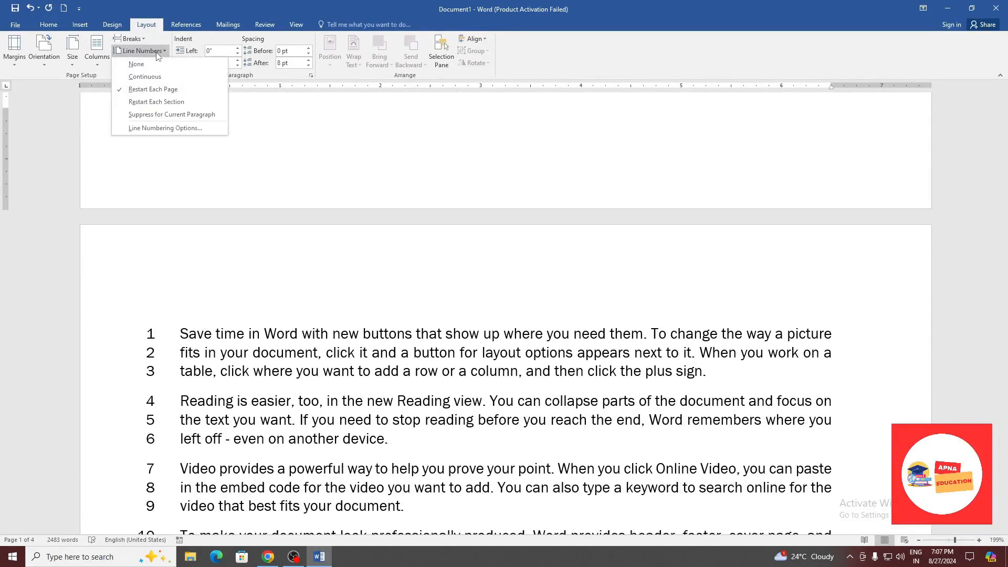
pyautogui.click(151, 103)
pyautogui.scroll(-3, 147, 262)
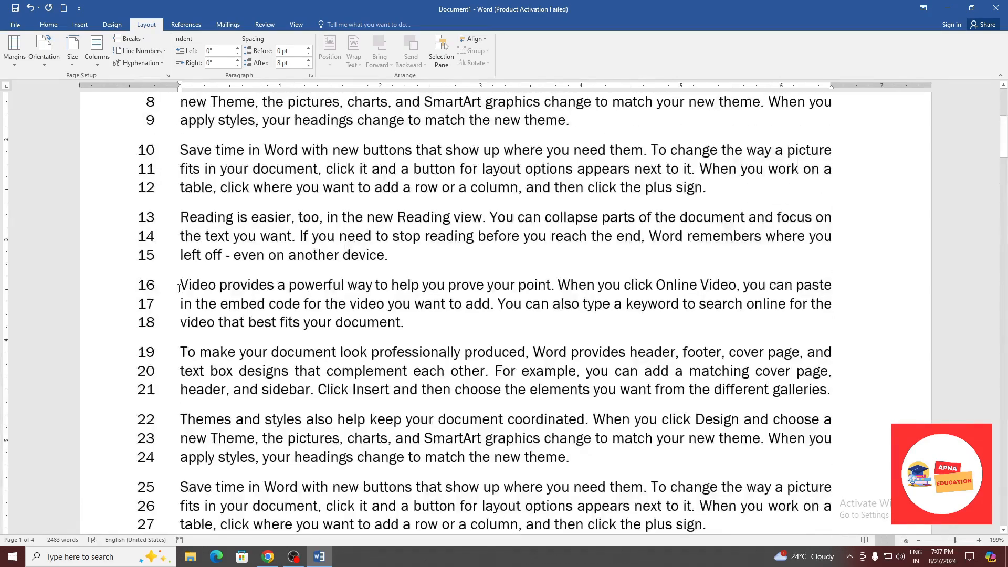
pyautogui.scroll(-5, 158, 273)
pyautogui.scroll(-7, 173, 252)
pyautogui.scroll(3, 157, 299)
pyautogui.scroll(-1, 145, 142)
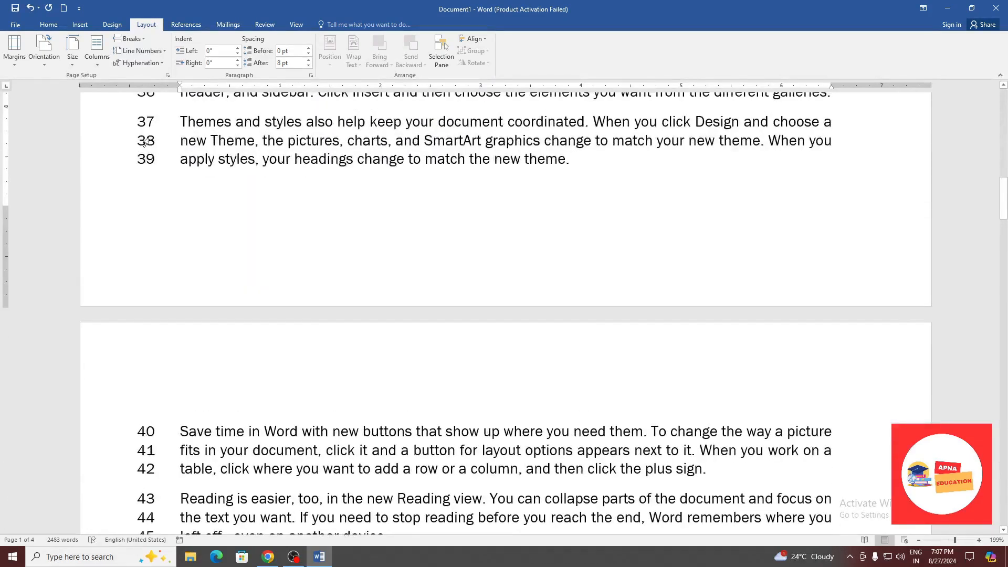
pyautogui.click(141, 51)
pyautogui.click(158, 89)
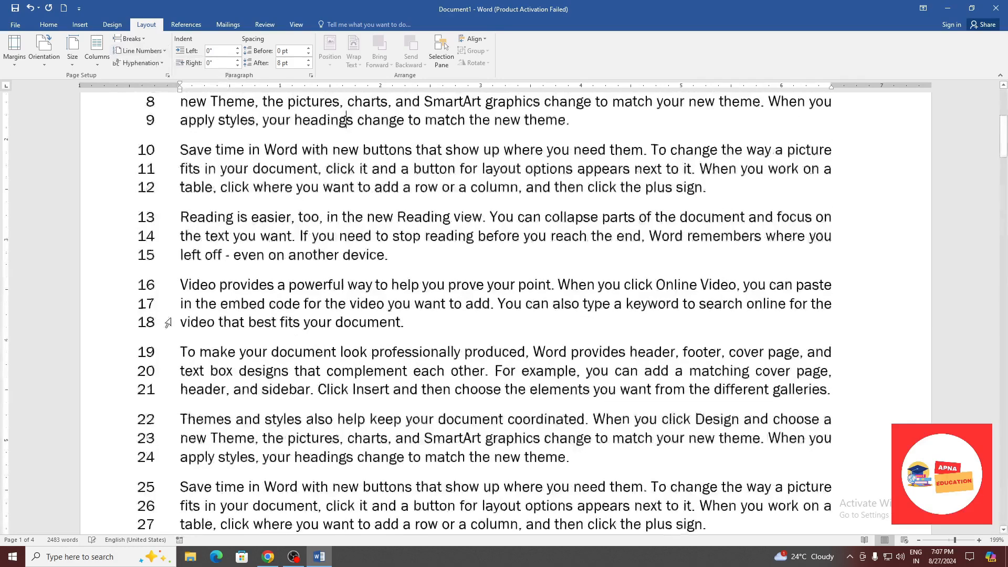
pyautogui.scroll(-1, 169, 329)
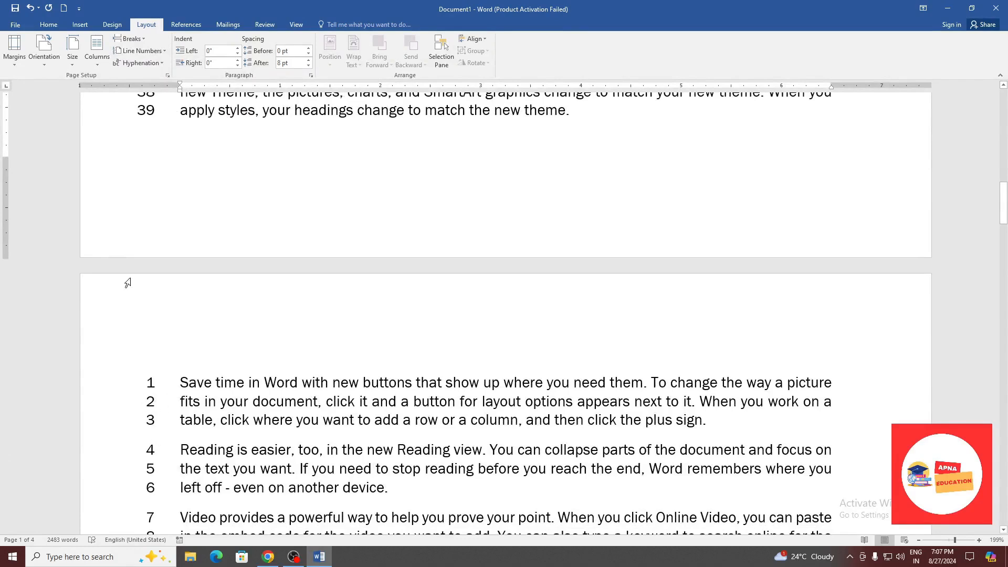
# Suppress the line numbers for the second paragraph of page 1, starting "To make your document look professionally produced".
pyautogui.click(146, 55)
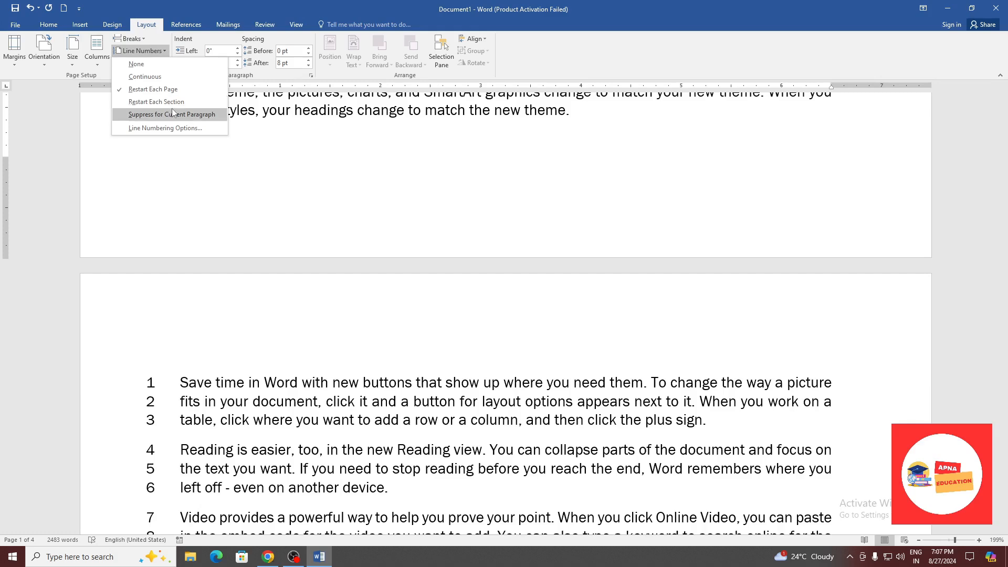
pyautogui.click(135, 115)
pyautogui.scroll(10, 285, 195)
pyautogui.scroll(5, 281, 187)
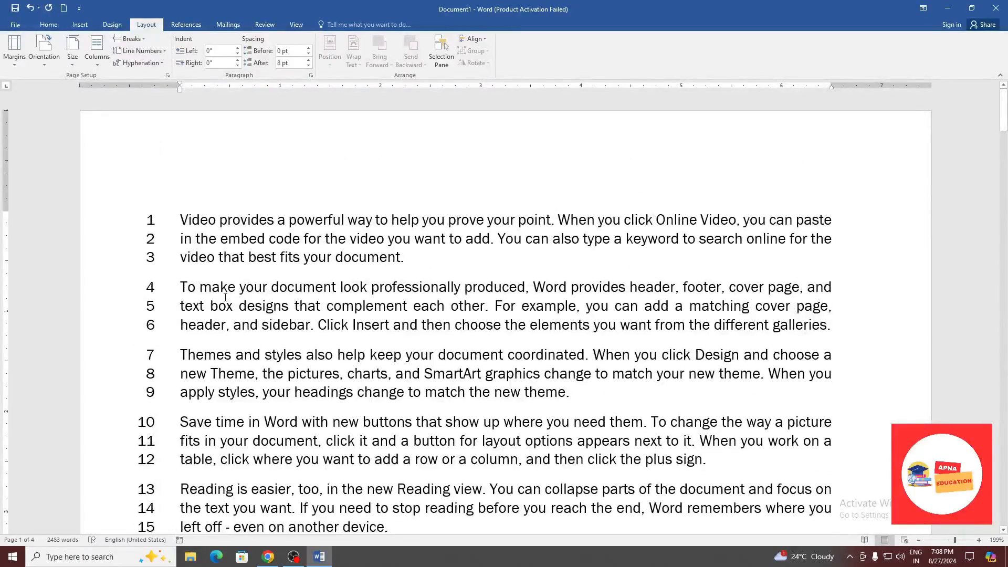
pyautogui.click(445, 307)
pyautogui.click(163, 53)
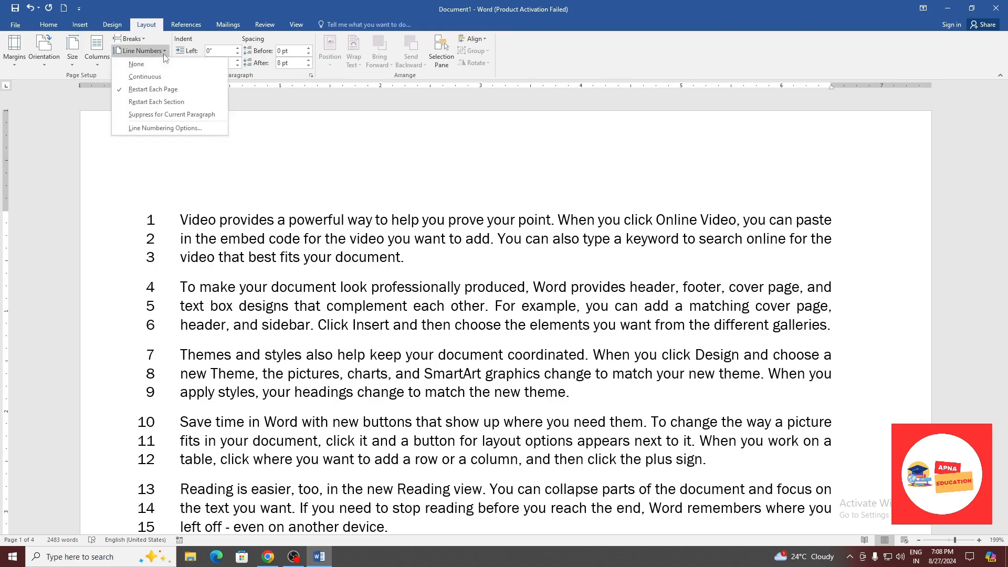
pyautogui.click(190, 117)
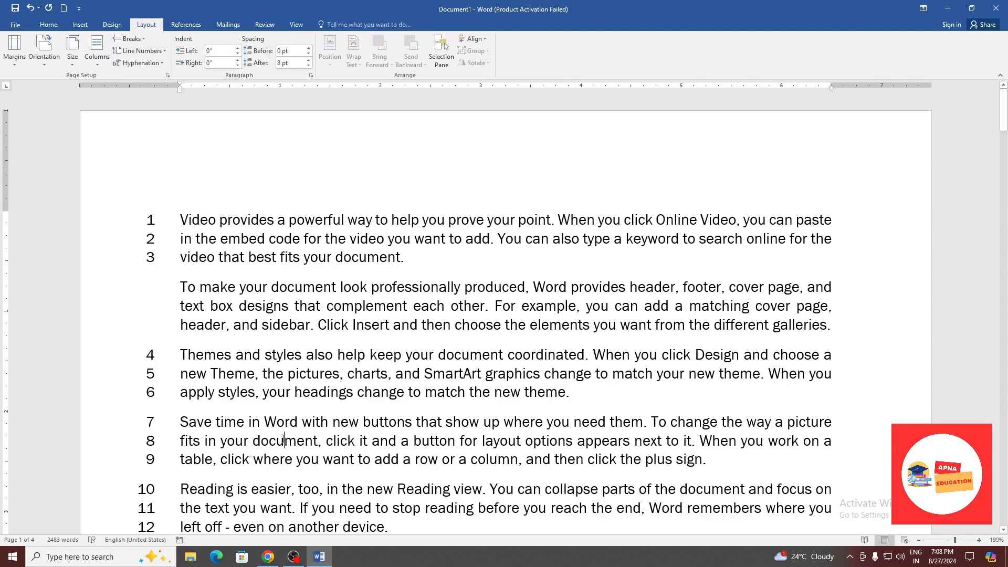
# Suppress the line numbers for the fourth paragraph of page 1, starting "Save time in Word with new buttons".
pyautogui.click(141, 50)
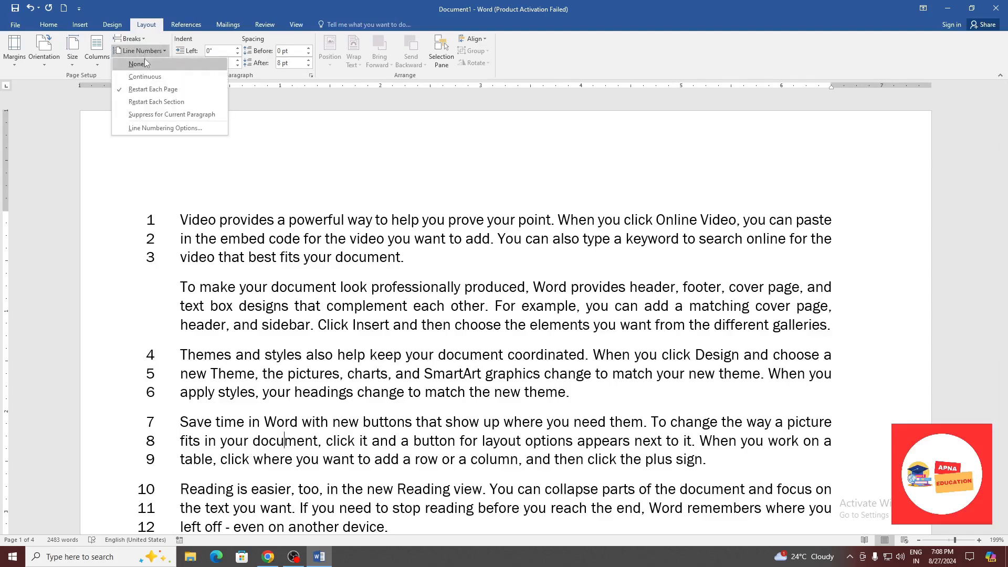
pyautogui.click(147, 111)
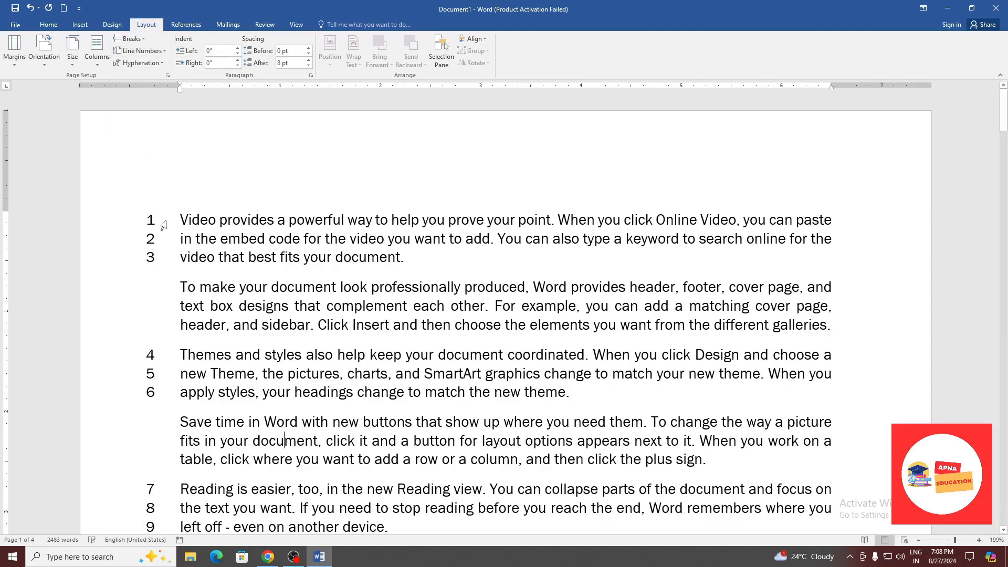
pyautogui.scroll(-3, 132, 437)
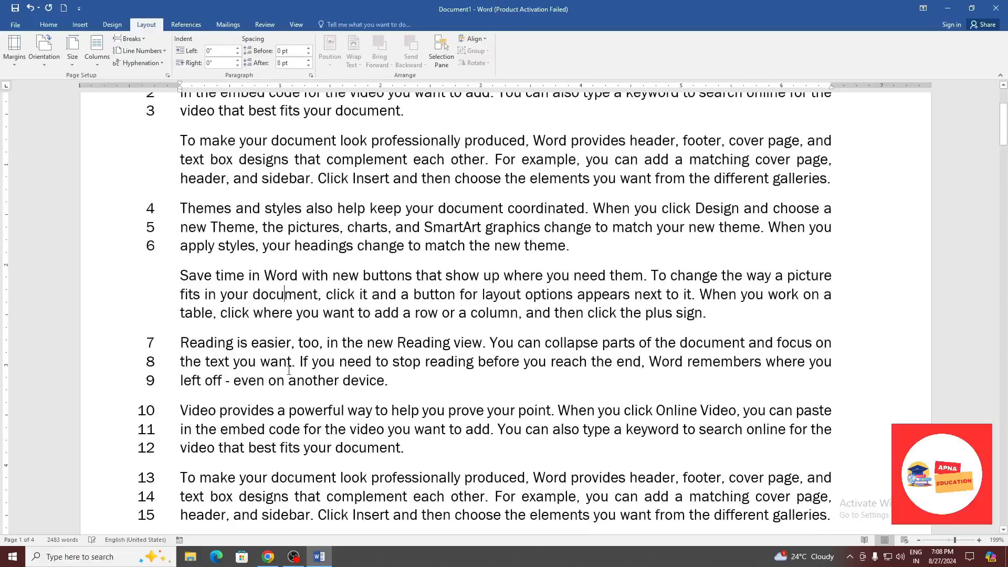
# Remove the line numbers from the document by setting line numbering to None.
pyautogui.click(141, 50)
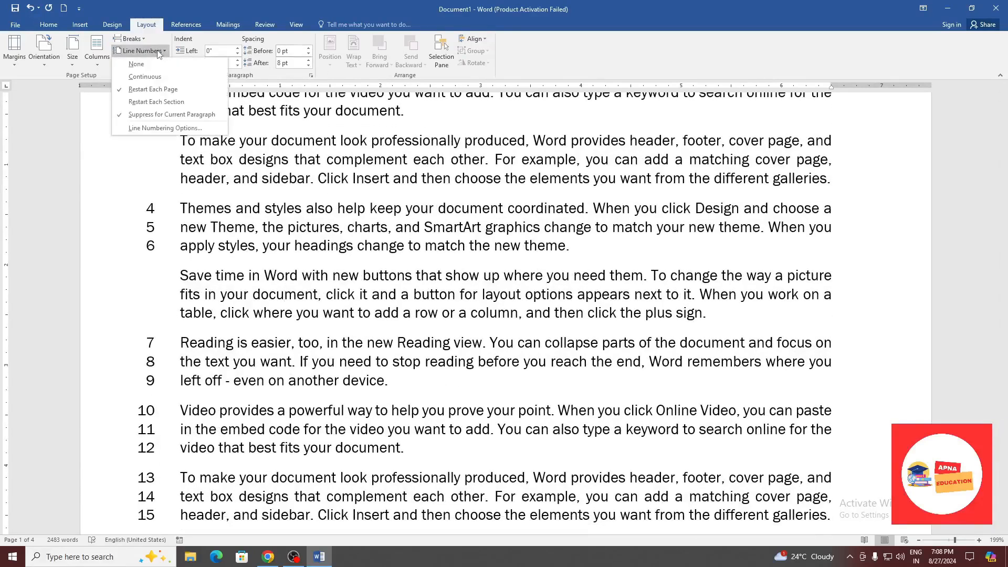
pyautogui.click(156, 67)
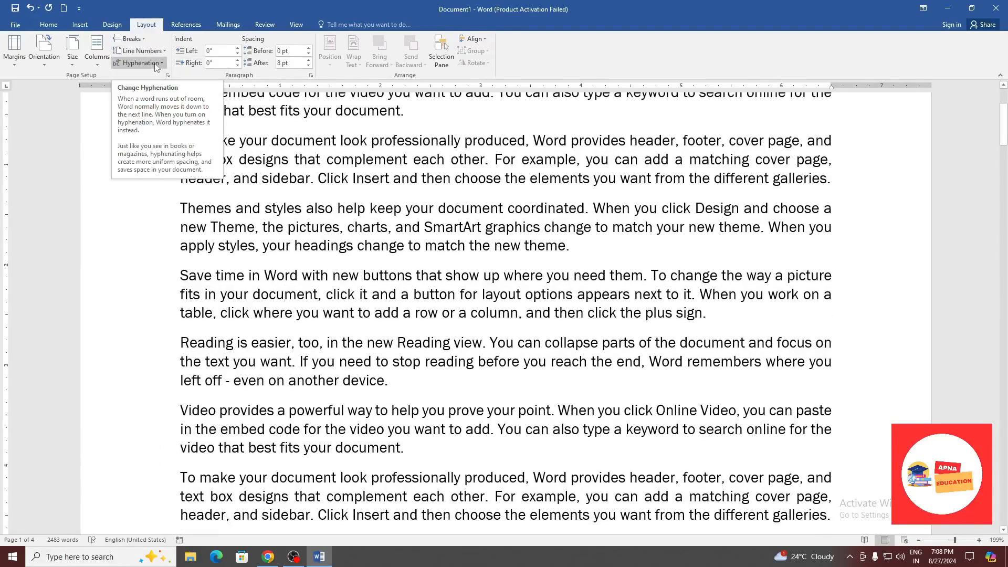
pyautogui.click(334, 228)
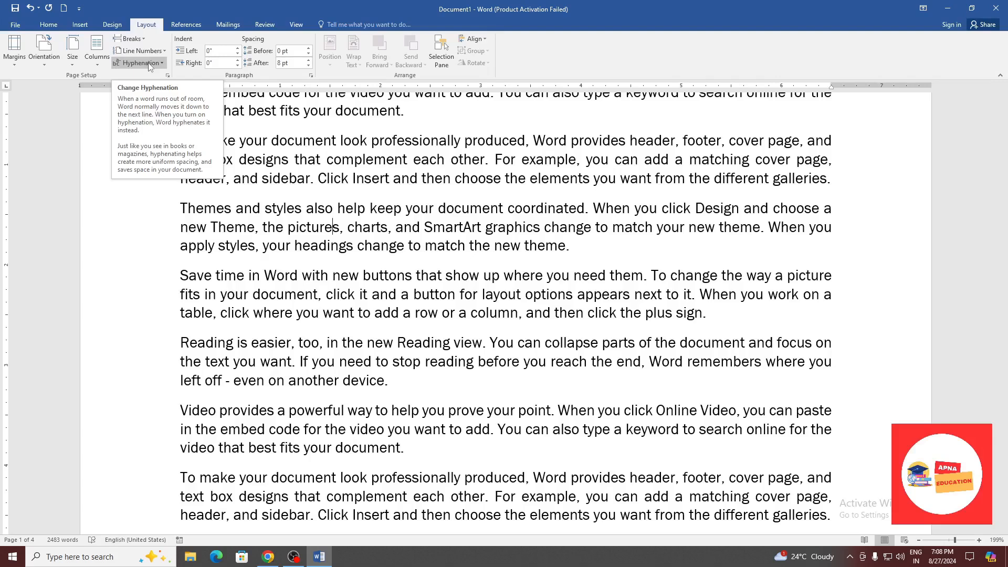
pyautogui.click(249, 245)
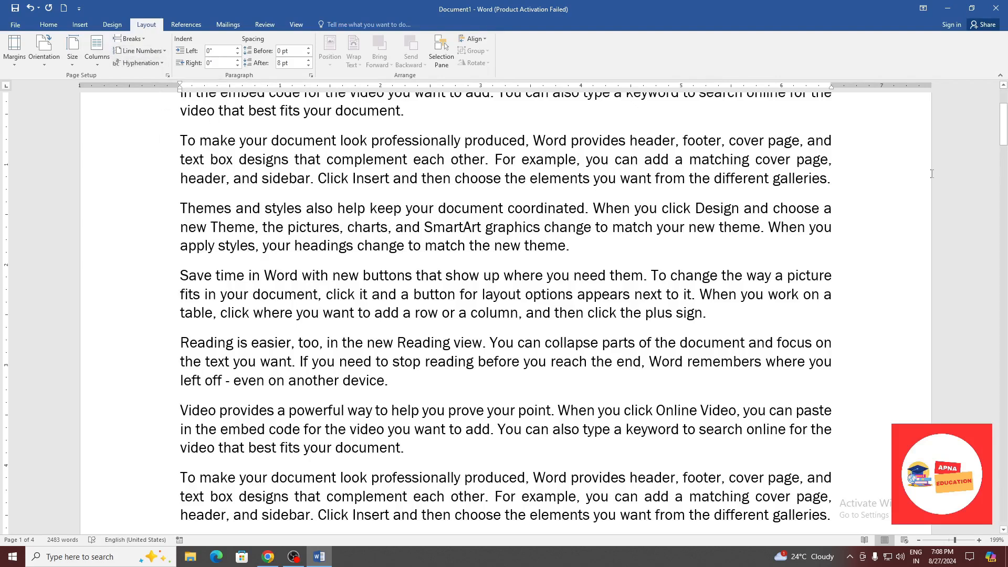
# Replace the comma after "matching cover page" in the second paragraph of page 1 with "-ndfhsdhf".
pyautogui.doubleClick(840, 158)
pyautogui.write('-')
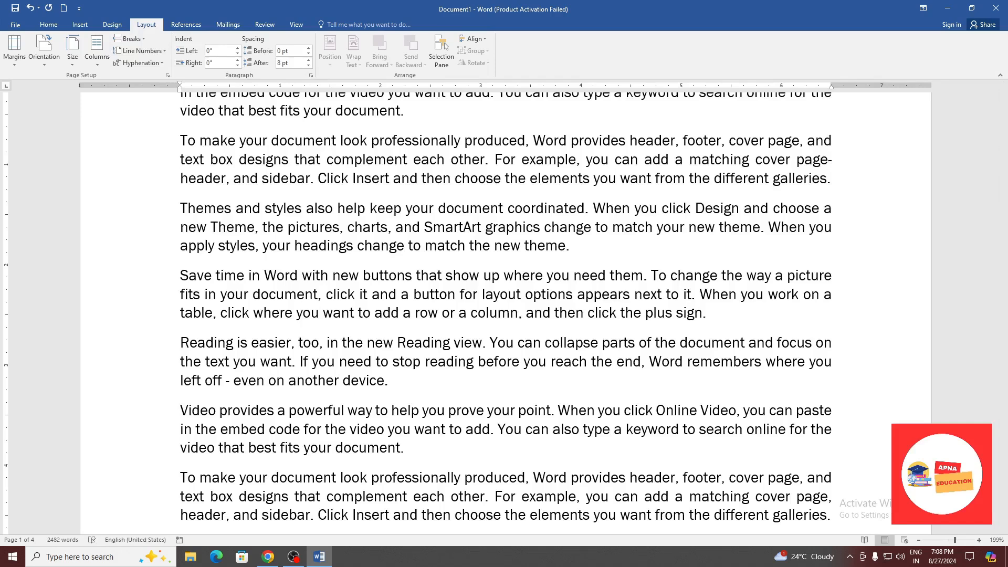
pyautogui.write('ndfhsdhf')
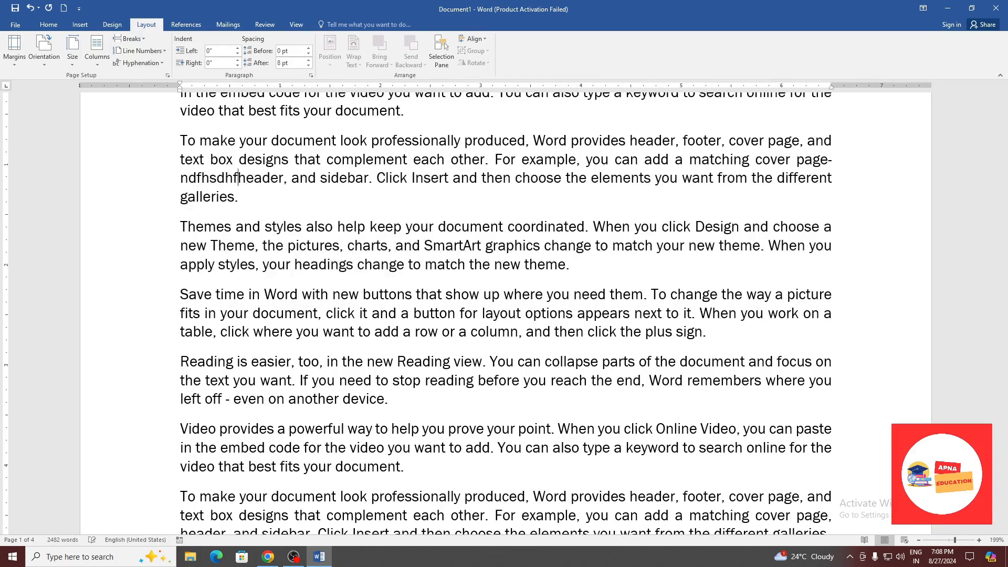
# Set the hyphenation to Automatic and check the line ends across the pages.
pyautogui.click(158, 64)
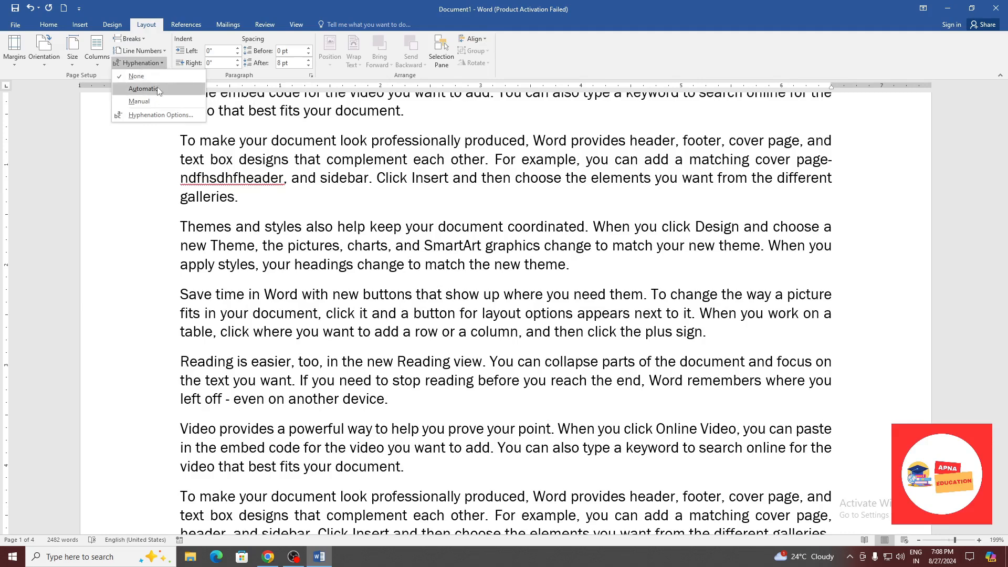
pyautogui.click(157, 88)
pyautogui.scroll(3, 816, 272)
pyautogui.scroll(-15, 819, 272)
pyautogui.scroll(3, 821, 271)
pyautogui.scroll(-5, 823, 262)
# Align all the text in the document to the left and clear the selection.
pyautogui.hotkey('ctrl', 'a')
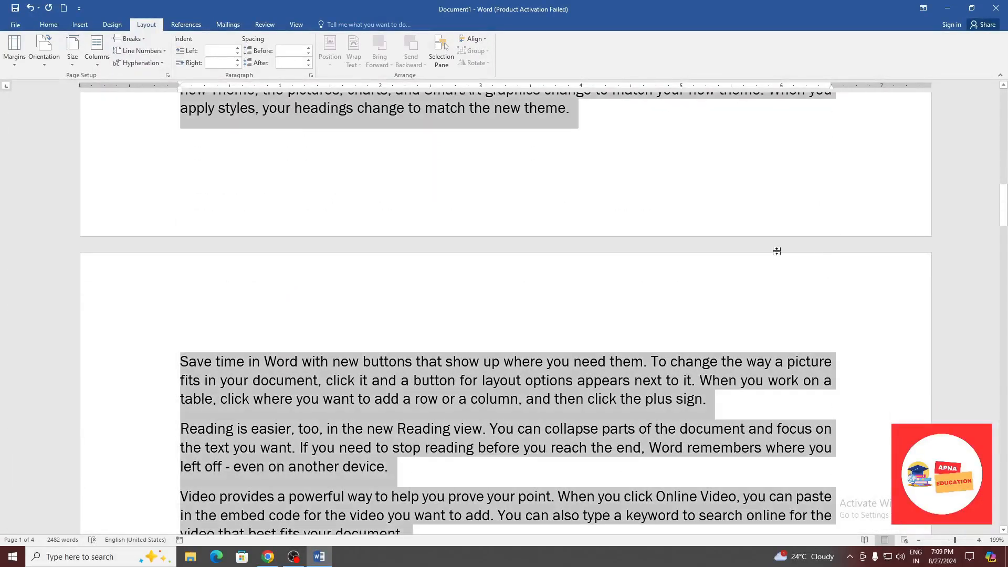
pyautogui.click(61, 26)
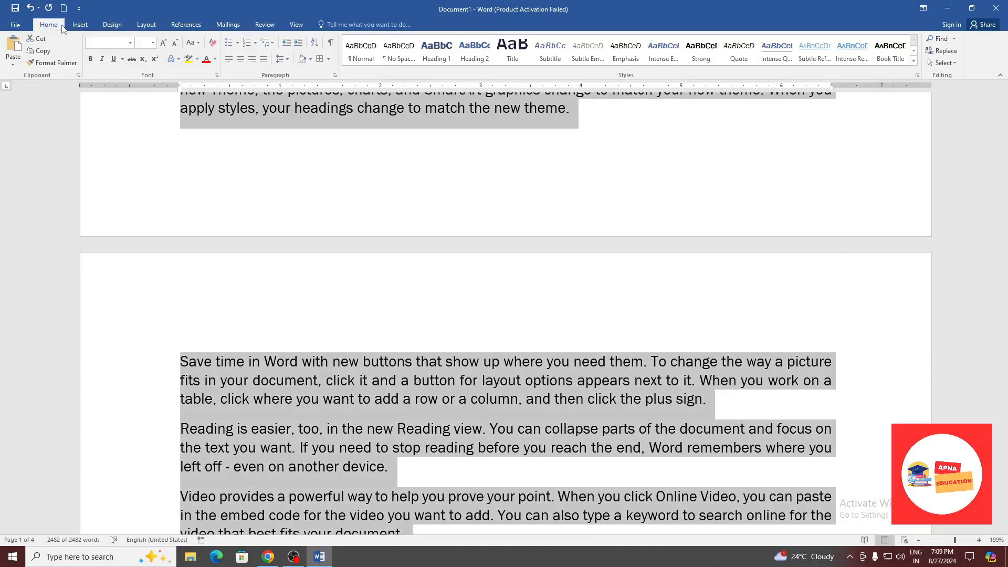
pyautogui.click(229, 59)
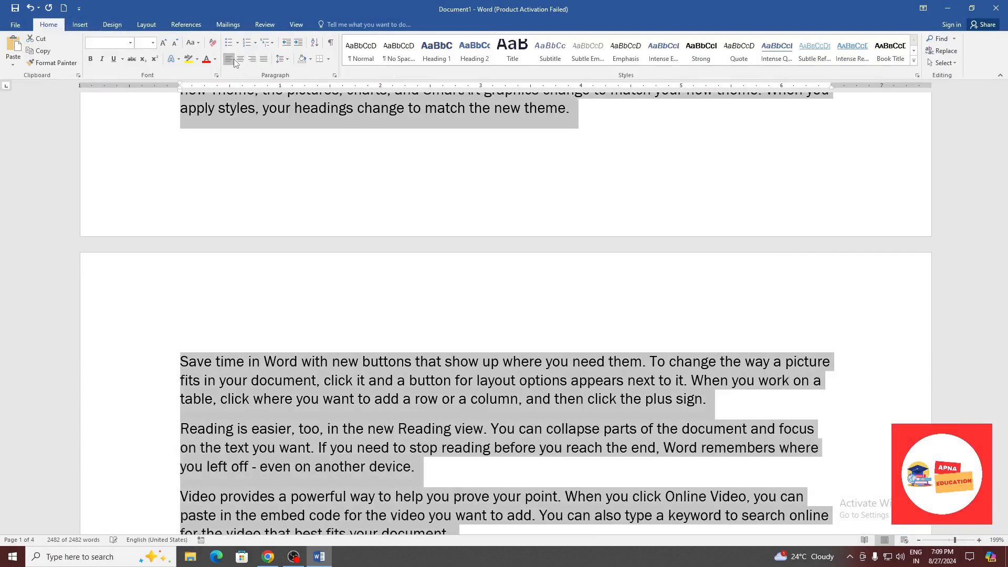
pyautogui.doubleClick(466, 239)
pyautogui.scroll(-2, 308, 109)
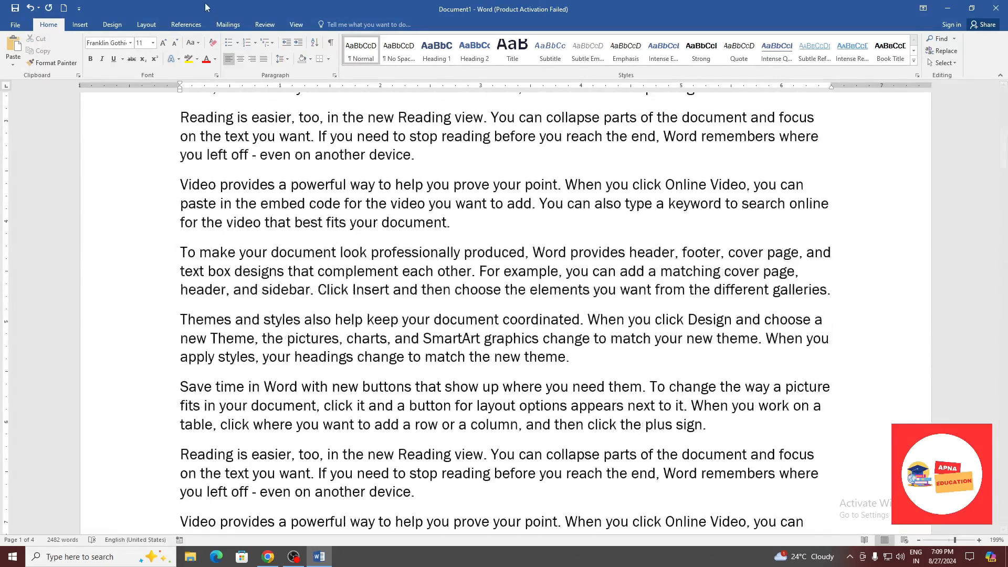
# Reapply the Automatic hyphenation and look for hyphenated words at the line ends on pages 1 and 2.
pyautogui.click(146, 25)
pyautogui.click(137, 63)
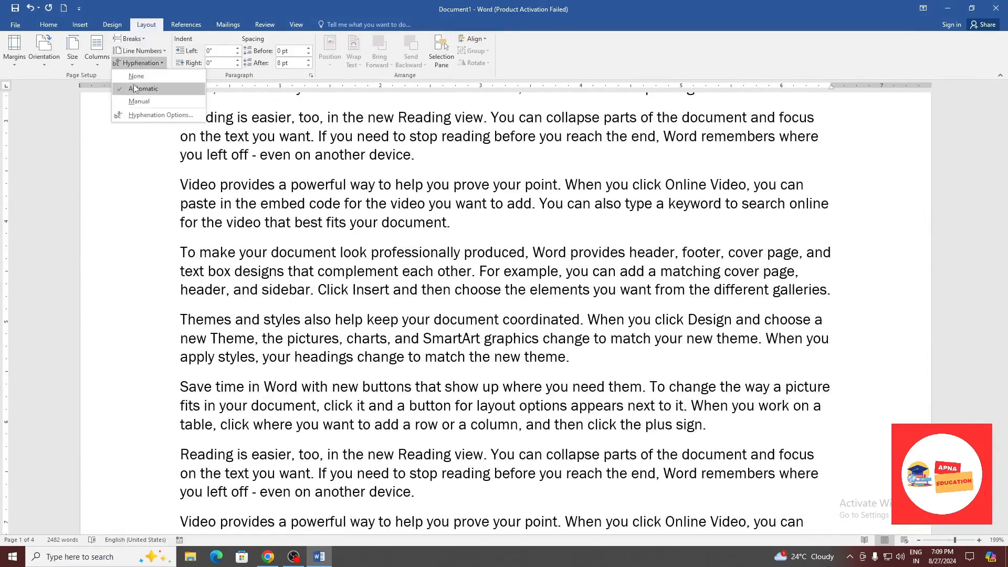
pyautogui.click(135, 94)
pyautogui.scroll(7, 817, 298)
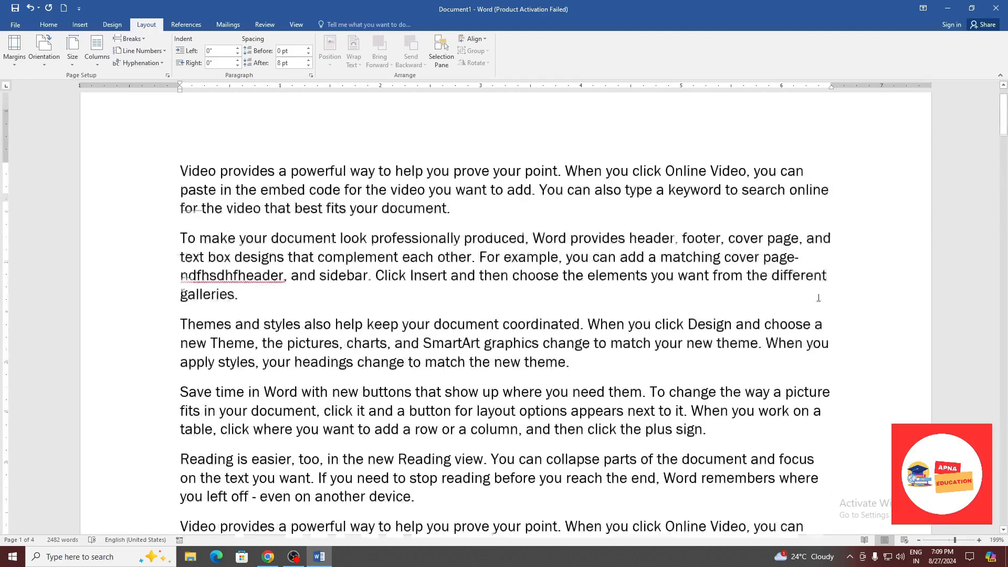
pyautogui.scroll(-18, 820, 294)
pyautogui.scroll(-1, 820, 293)
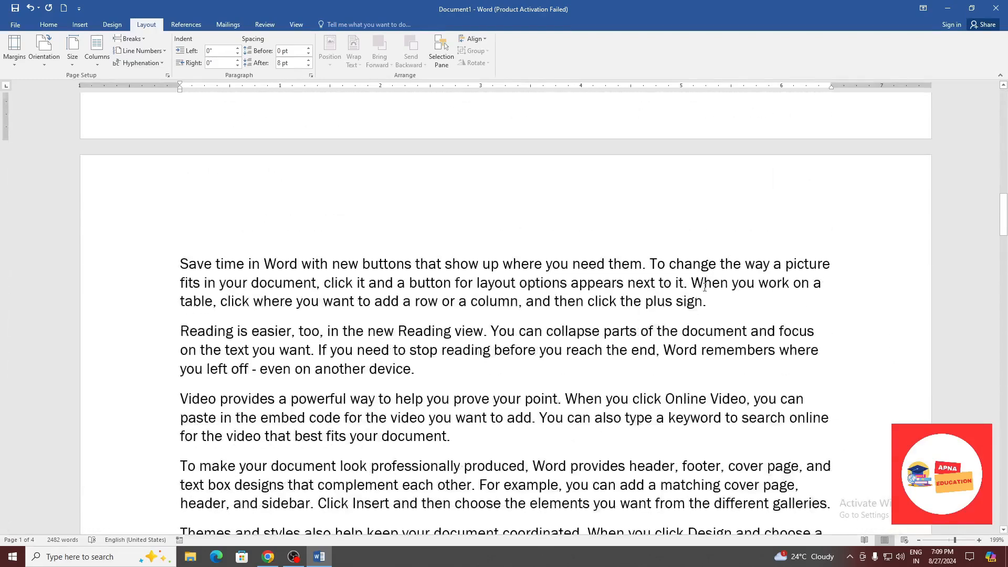
# Increase the font size of the whole document to 12 and place the cursor in the hyphenated word "matching".
pyautogui.hotkey('ctrl', 'a')
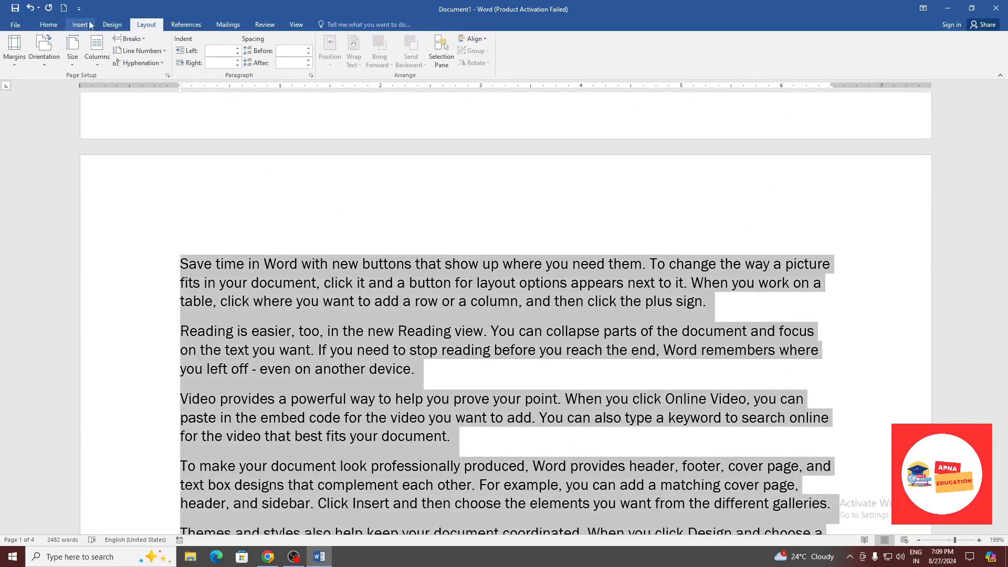
pyautogui.click(49, 25)
pyautogui.click(163, 43)
pyautogui.click(800, 285)
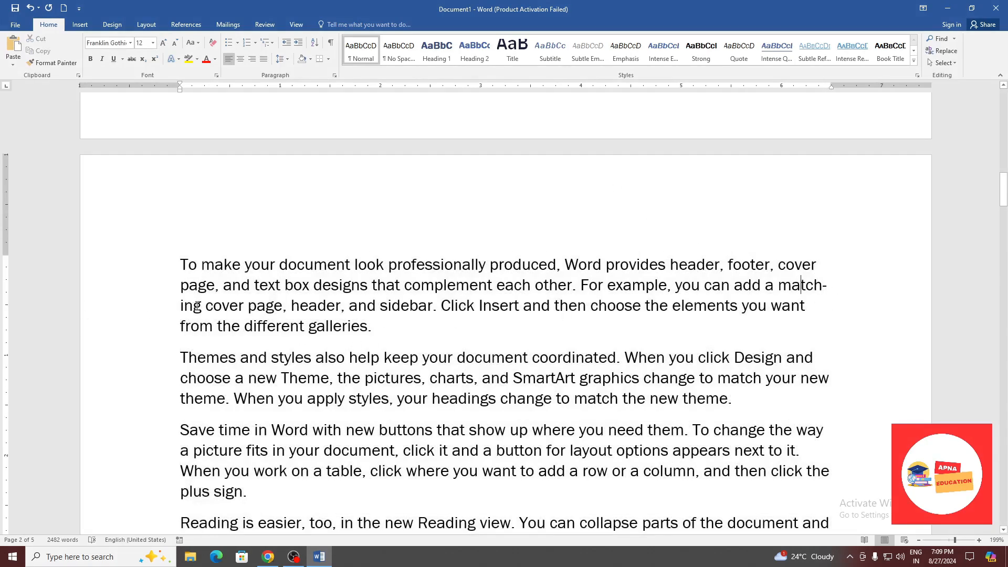
# Turn off the automatic hyphenation by setting it to None.
pyautogui.click(146, 24)
pyautogui.click(139, 62)
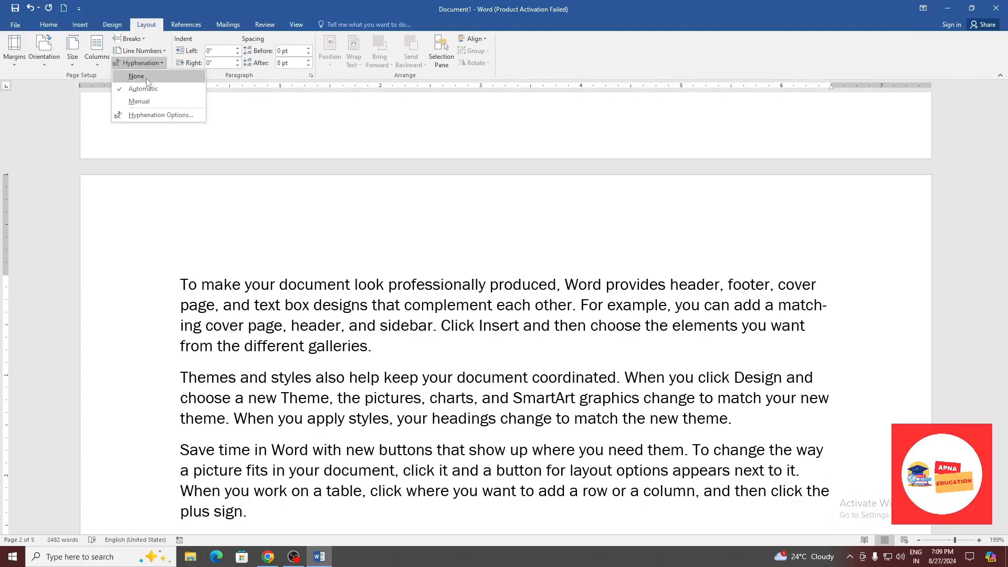
pyautogui.click(146, 79)
# Run Manual hyphenation, accept the suggested breaks in "matching" and "remembers", decline one break in "matching", and cancel at the next suggestion.
pyautogui.click(149, 64)
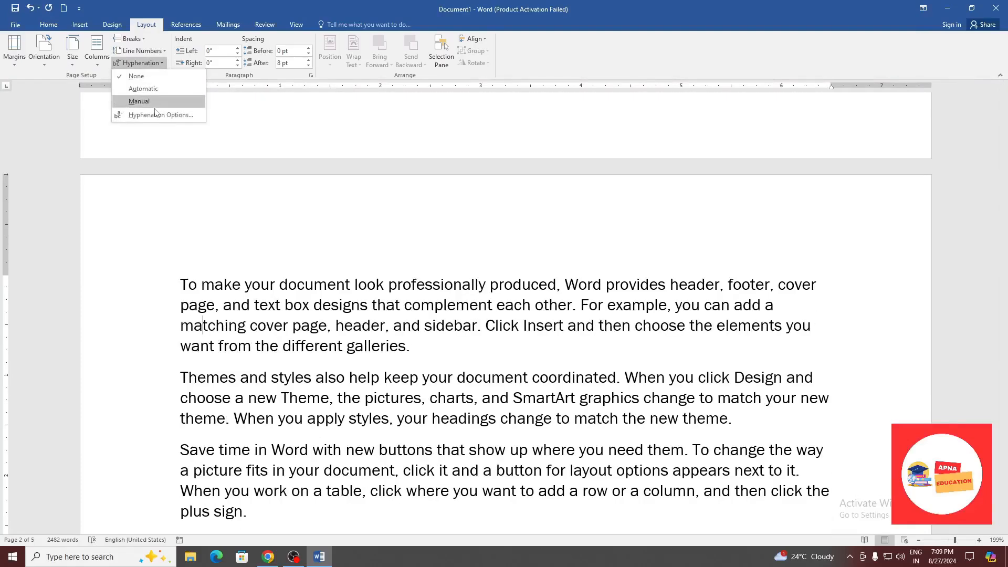
pyautogui.click(139, 102)
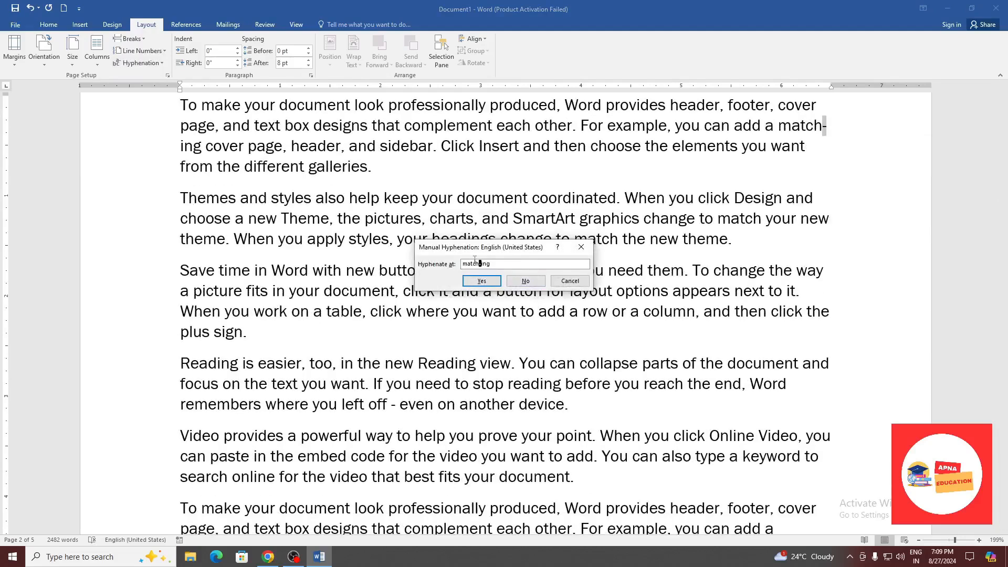
pyautogui.click(482, 282)
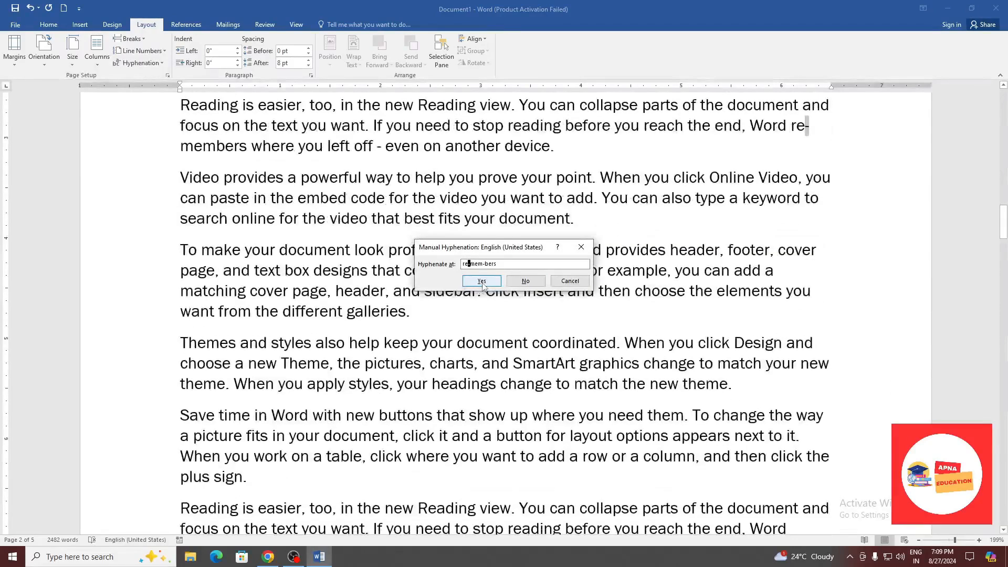
pyautogui.click(482, 281)
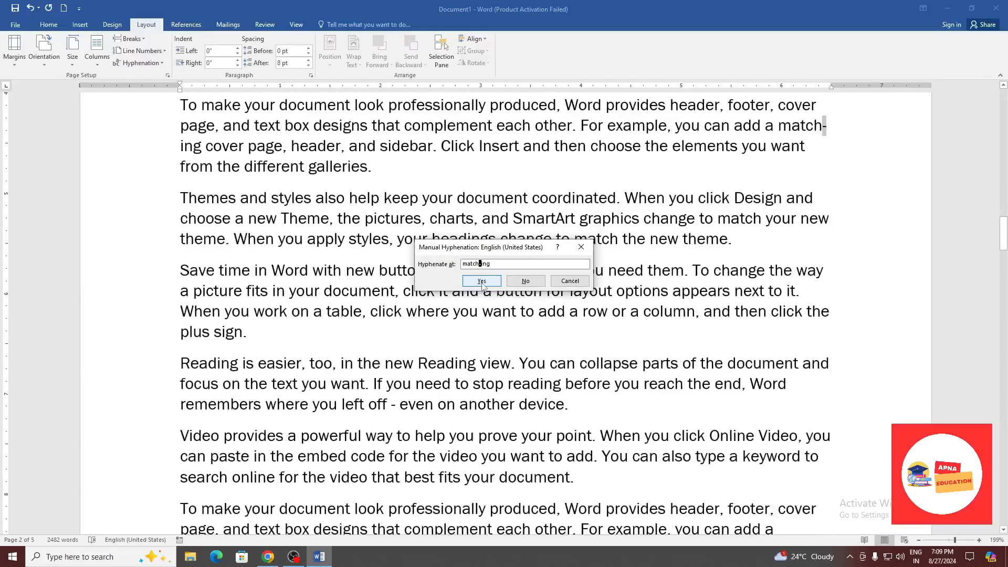
pyautogui.click(482, 283)
pyautogui.click(482, 283)
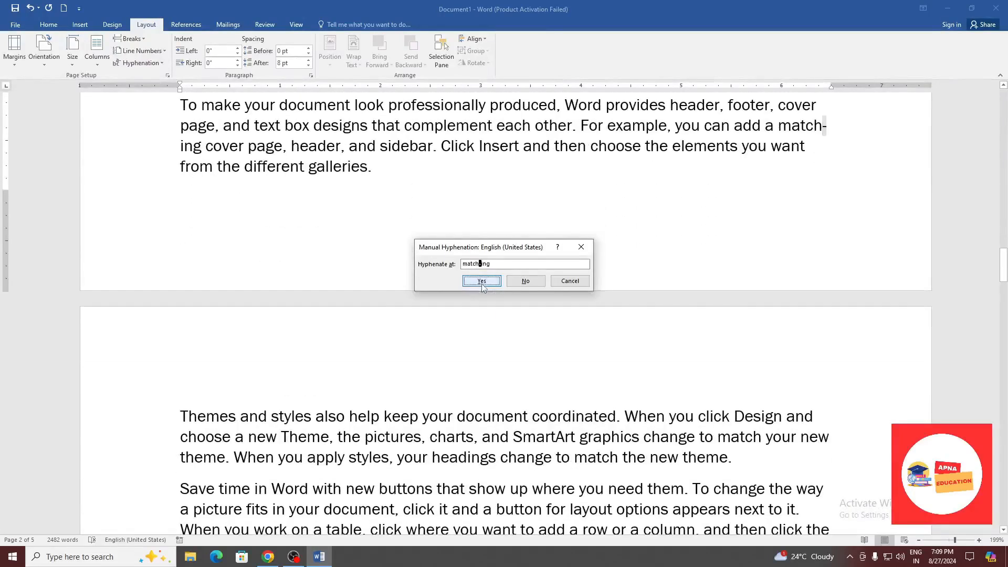
pyautogui.click(483, 284)
pyautogui.click(484, 282)
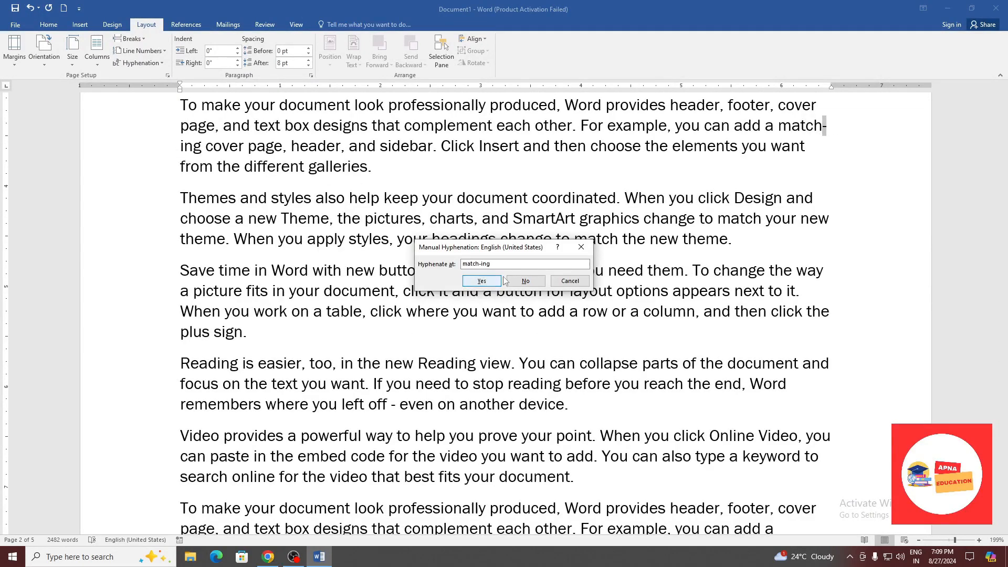
pyautogui.click(538, 283)
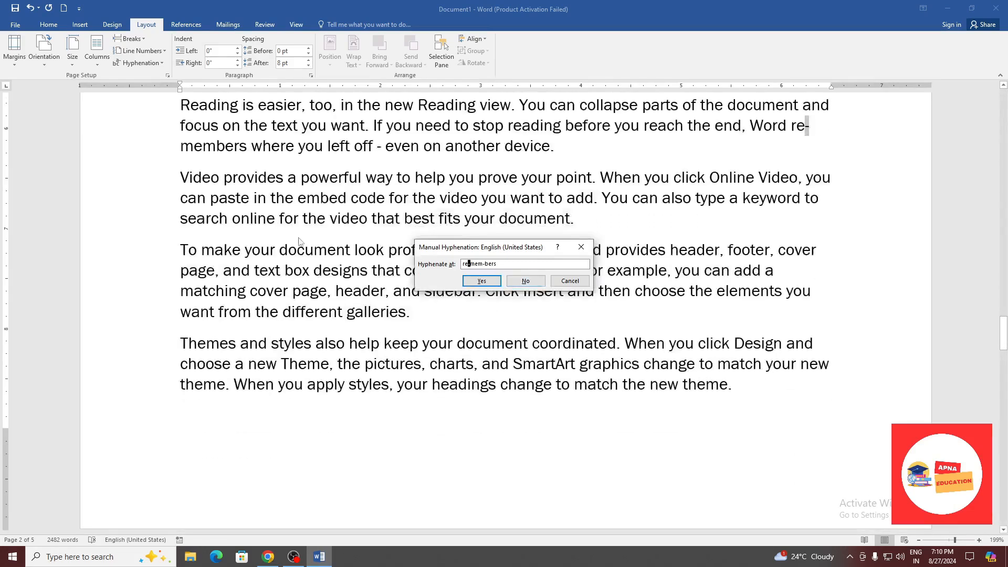
pyautogui.click(569, 281)
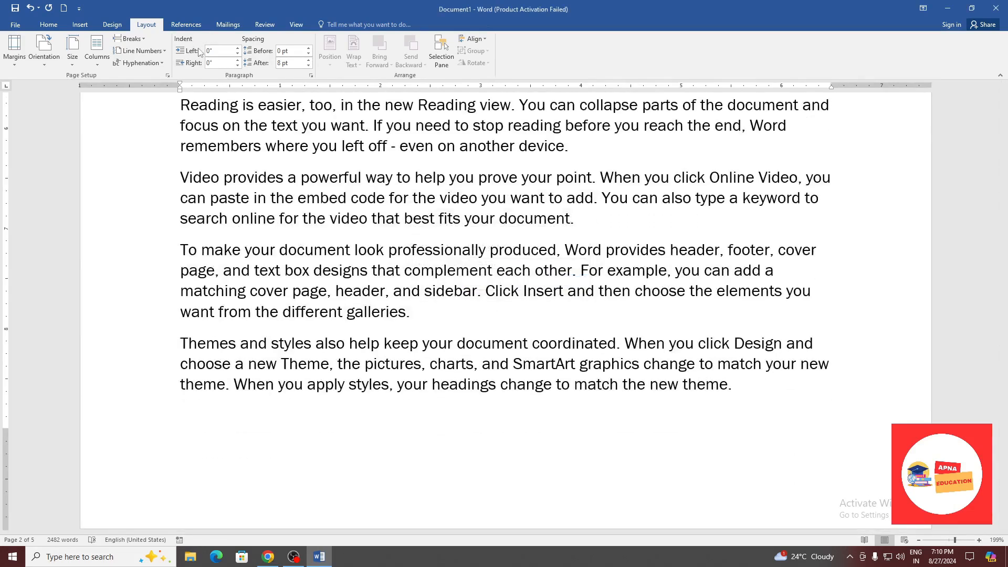
pyautogui.hotkey('ctrl', 'a')
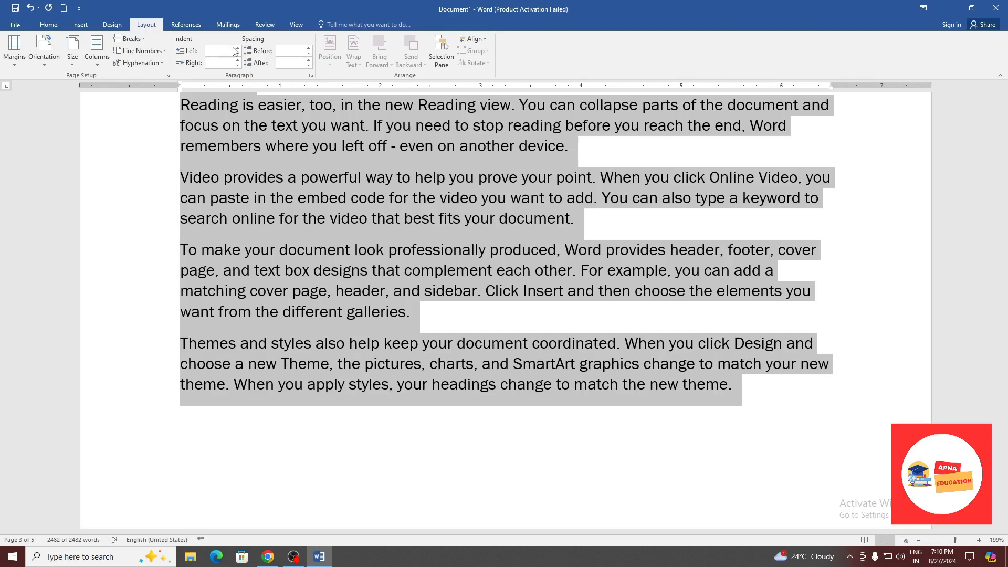
pyautogui.click(48, 28)
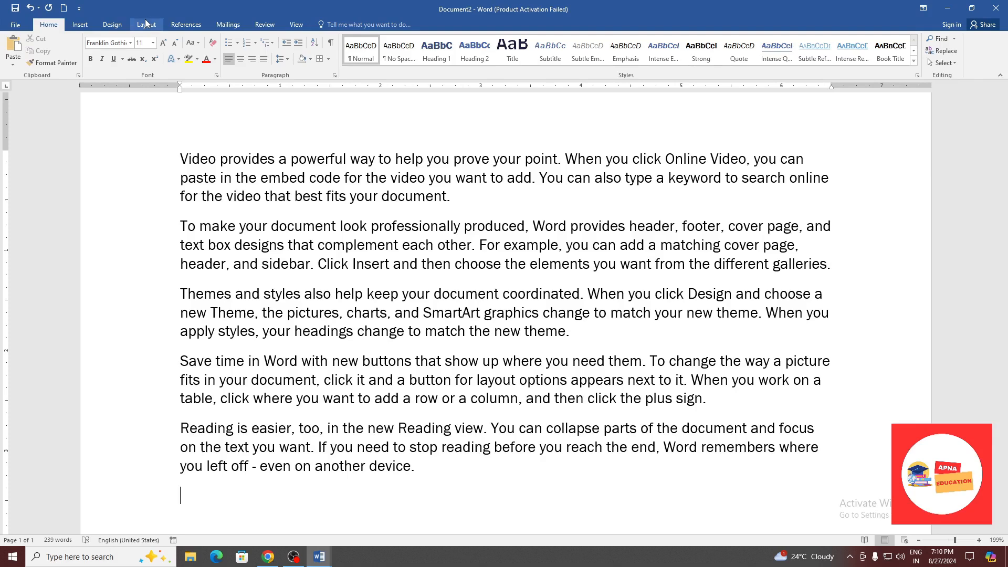
# Select all the sample text in Document2 and increase its indent by one level to 0.5".
pyautogui.click(147, 25)
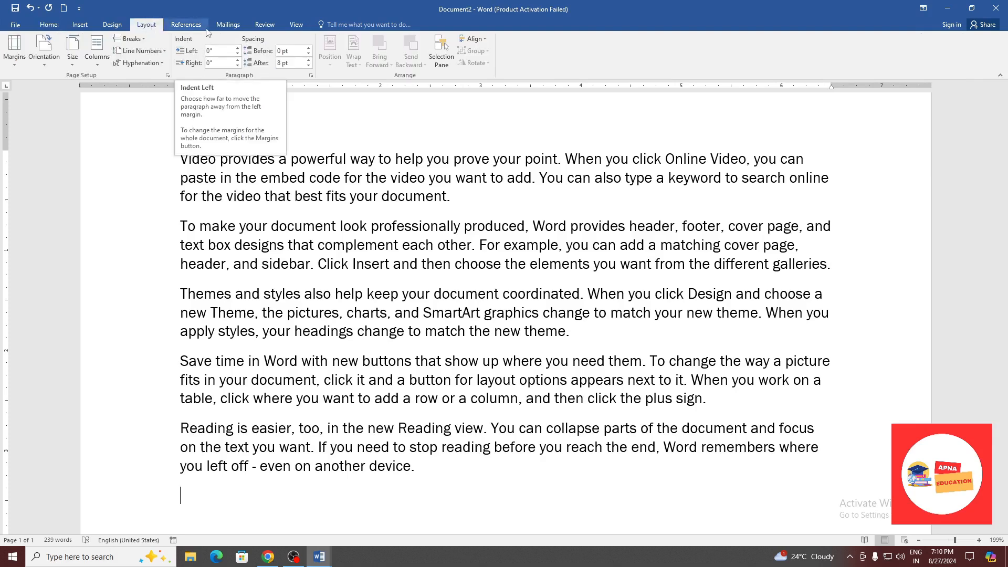
pyautogui.hotkey('ctrl', 'a')
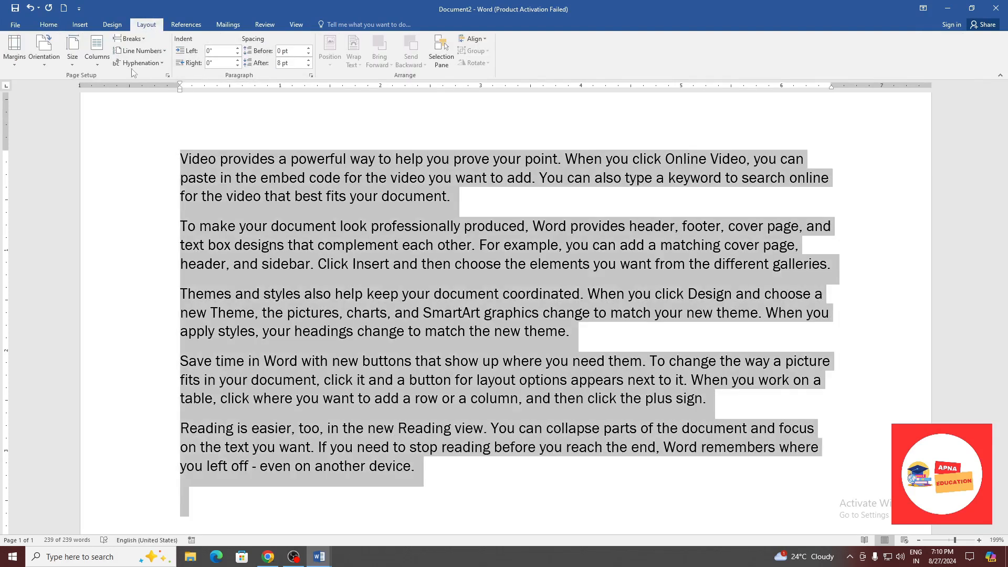
pyautogui.click(49, 26)
pyautogui.click(298, 43)
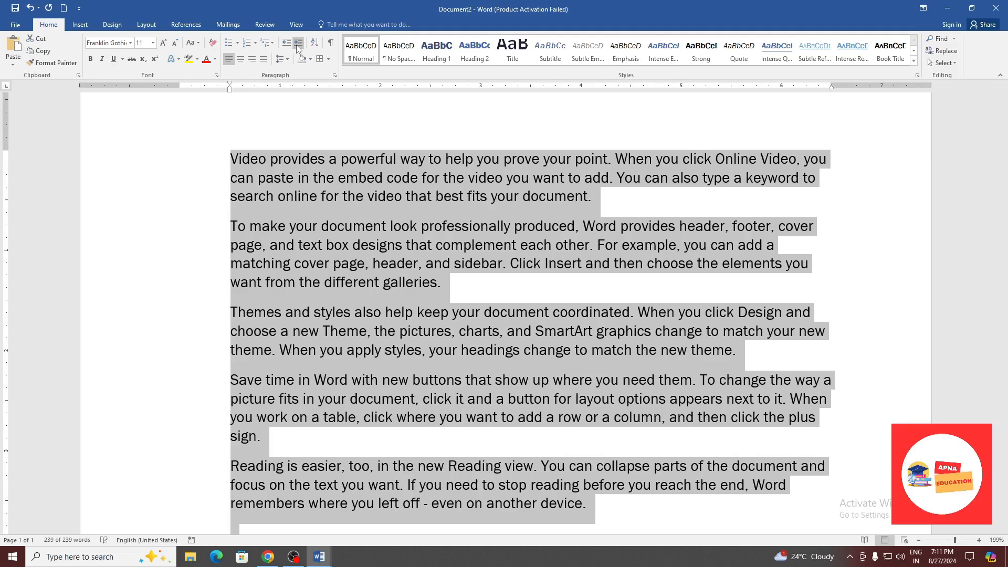
# Raise the left indent of the selected paragraphs in small increments to 1.1".
pyautogui.click(147, 25)
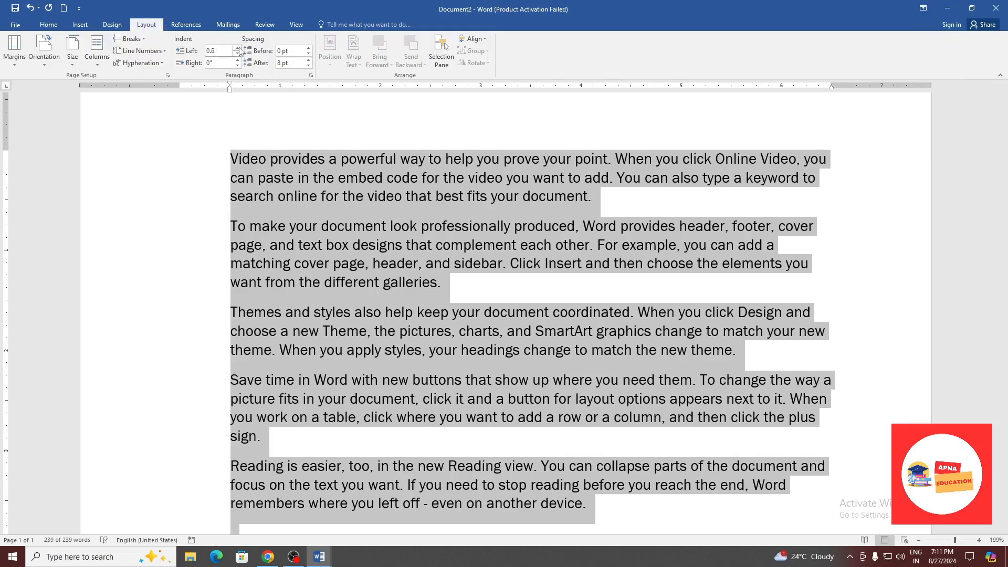
pyautogui.click(237, 47)
pyautogui.click(237, 48)
pyautogui.click(237, 48)
pyautogui.click(237, 47)
pyautogui.click(237, 47)
pyautogui.click(237, 48)
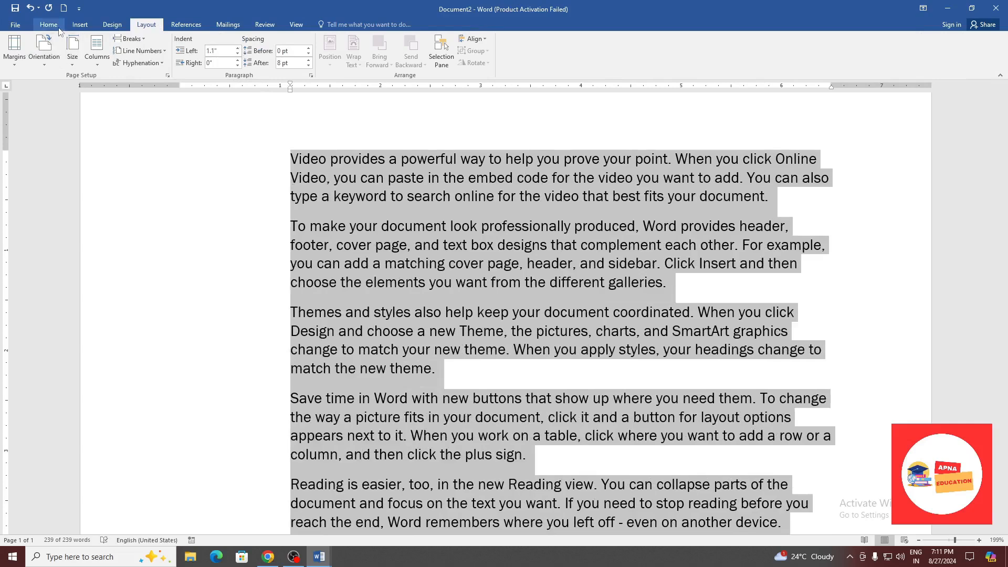
# Decrease the indent of the selected paragraphs back to 0" at the left margin.
pyautogui.click(48, 25)
pyautogui.click(288, 45)
pyautogui.click(288, 44)
pyautogui.click(288, 45)
# Set the spacing before all the selected paragraphs to 48 pt.
pyautogui.click(147, 24)
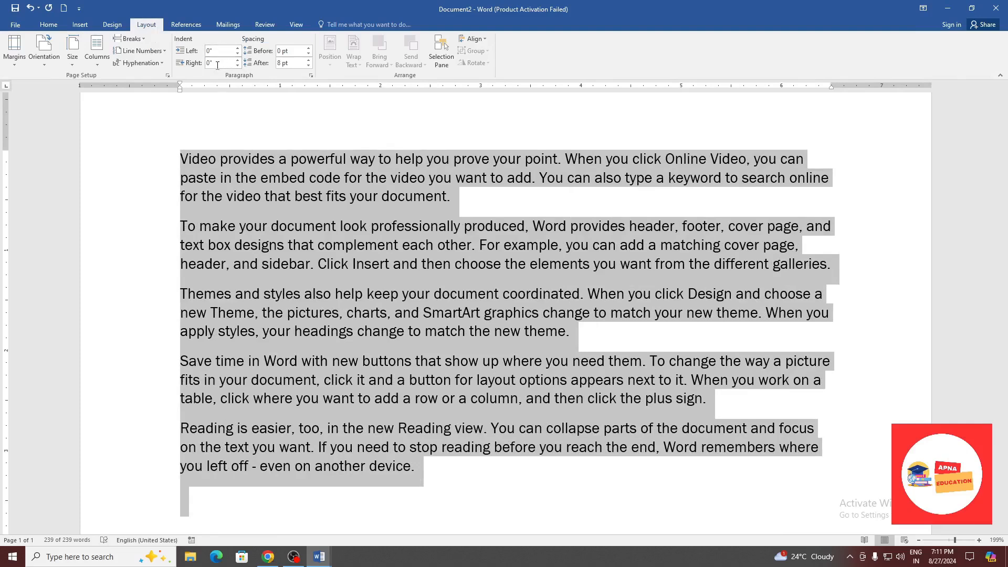
pyautogui.click(308, 54)
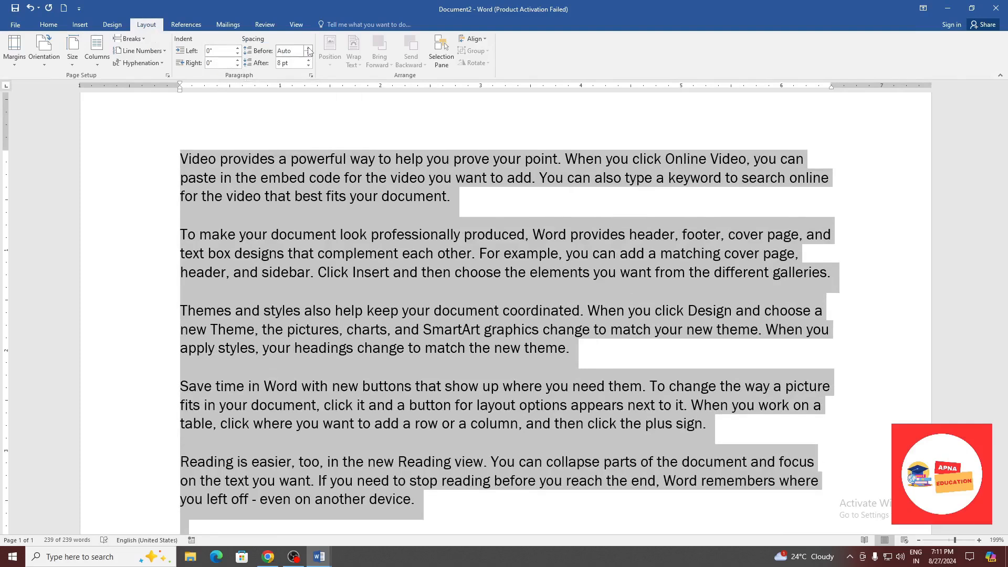
pyautogui.click(309, 48)
pyautogui.click(309, 48)
pyautogui.click(308, 49)
pyautogui.click(309, 49)
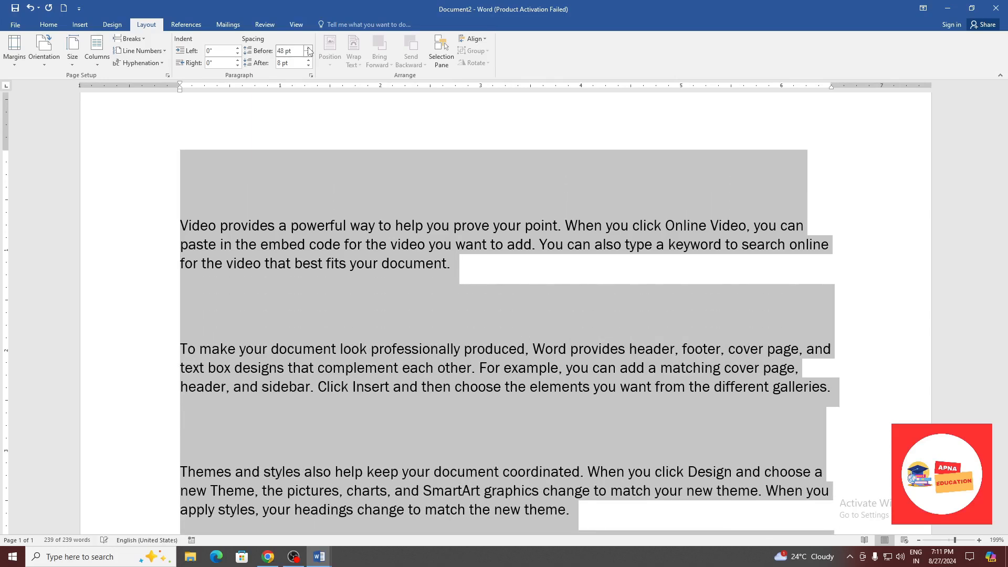
# Lower the spacing before and after all the selected paragraphs to Auto.
pyautogui.click(308, 54)
pyautogui.click(308, 54)
pyautogui.click(308, 54)
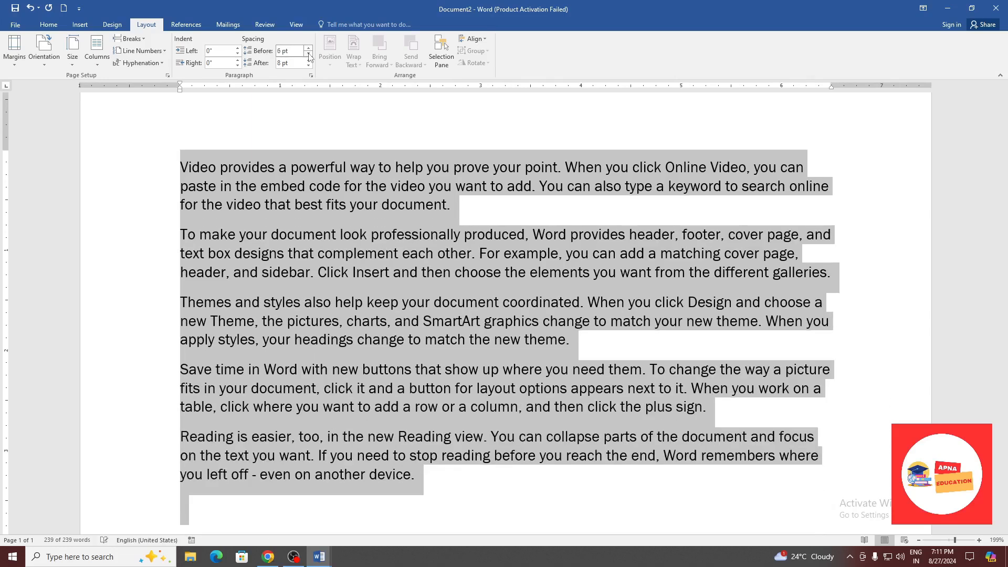
pyautogui.click(308, 54)
pyautogui.click(308, 66)
pyautogui.click(308, 66)
pyautogui.click(308, 66)
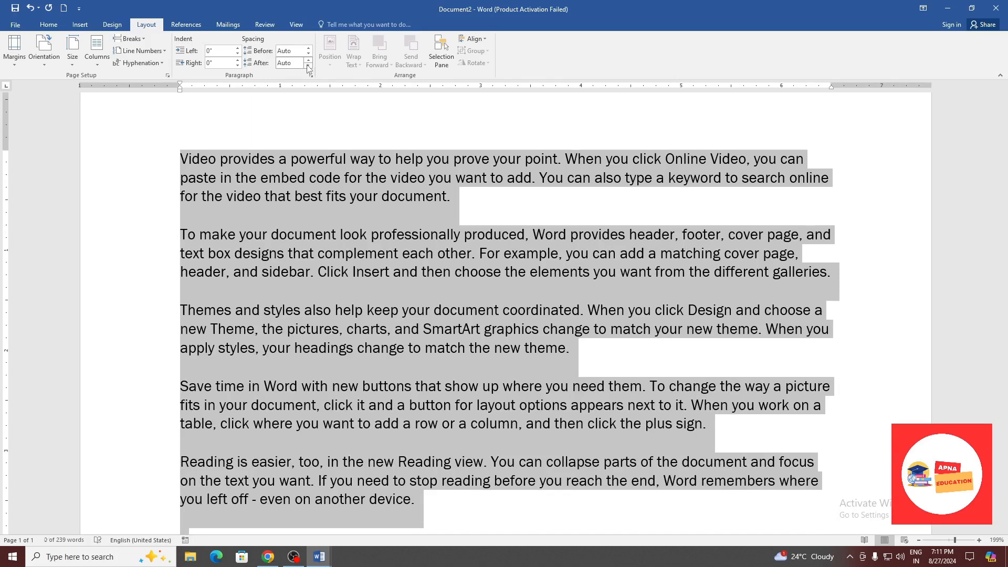
# Raise the spacing after the selected paragraphs in small increments to 66 pt.
pyautogui.click(308, 61)
pyautogui.click(308, 60)
pyautogui.click(308, 60)
pyautogui.click(308, 60)
pyautogui.click(308, 60)
pyautogui.click(308, 61)
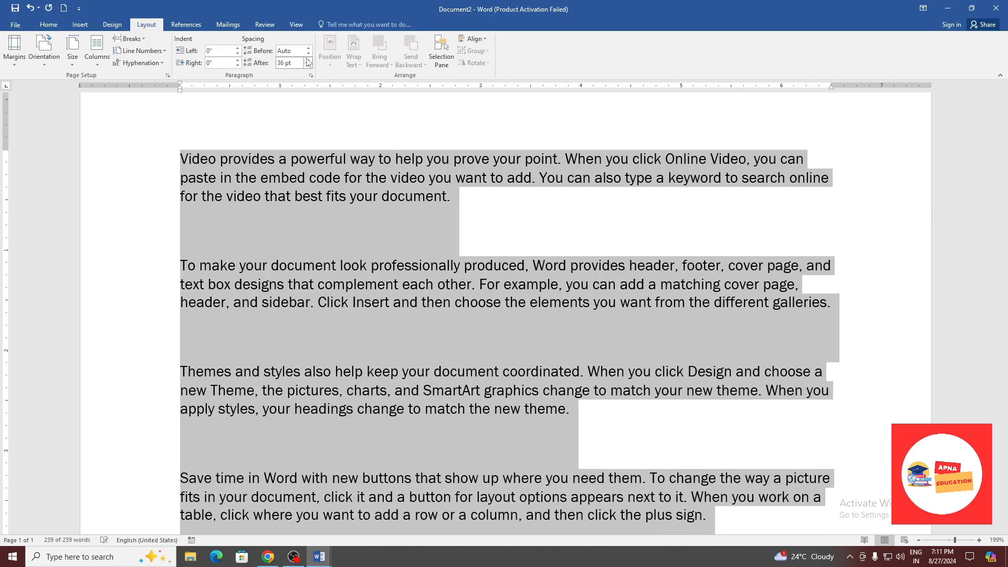
pyautogui.click(308, 61)
pyautogui.click(309, 60)
pyautogui.click(308, 61)
pyautogui.click(309, 61)
pyautogui.click(308, 60)
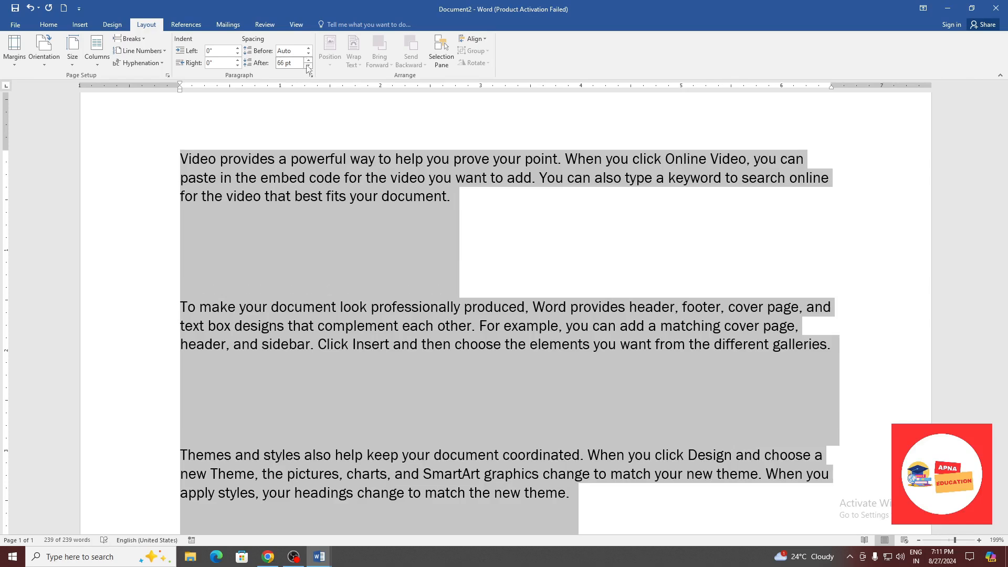
# Set the spacing after the selected paragraphs to 0 pt and deselect the text.
pyautogui.click(301, 63)
pyautogui.write('0')
pyautogui.press('Return')
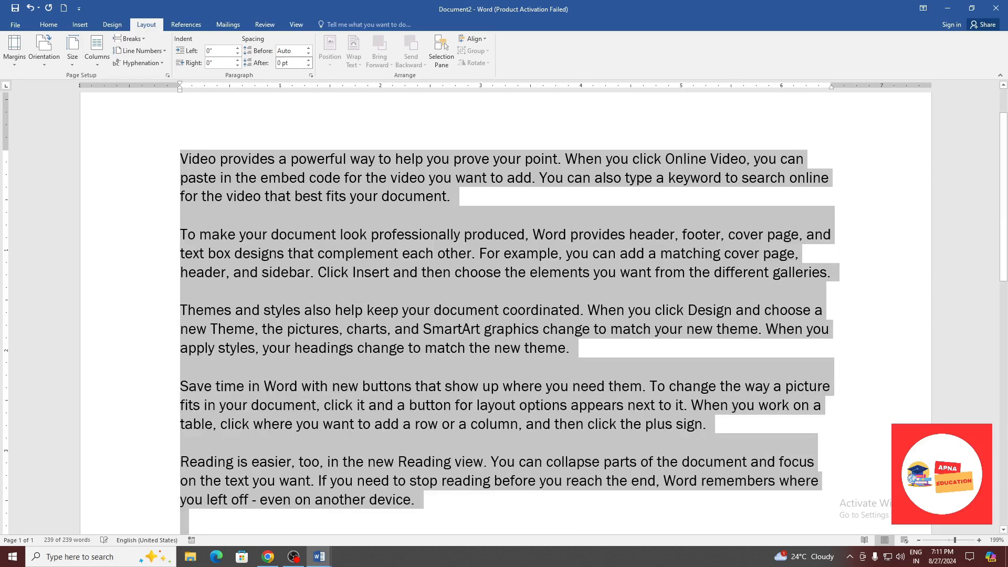
pyautogui.click(482, 178)
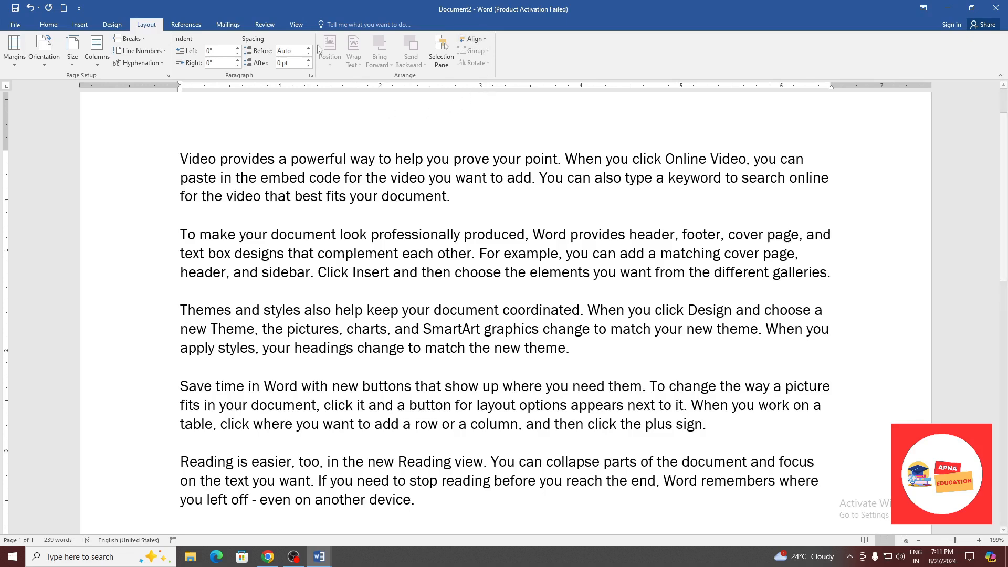
pyautogui.click(368, 234)
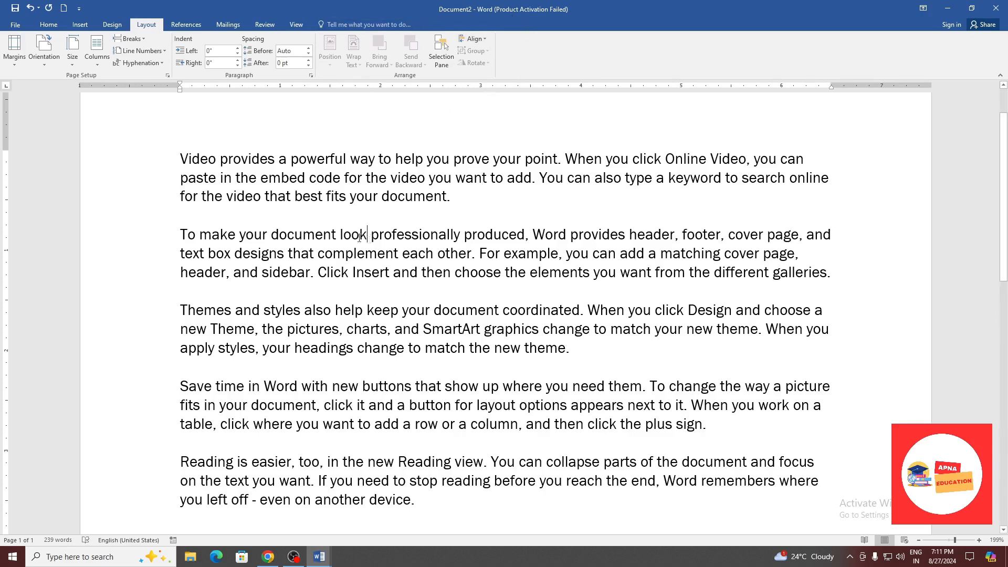
# Search Bing for "computer" and insert the picture of the silver Apple desktop with keyboard and mouse into the third paragraph.
pyautogui.click(80, 24)
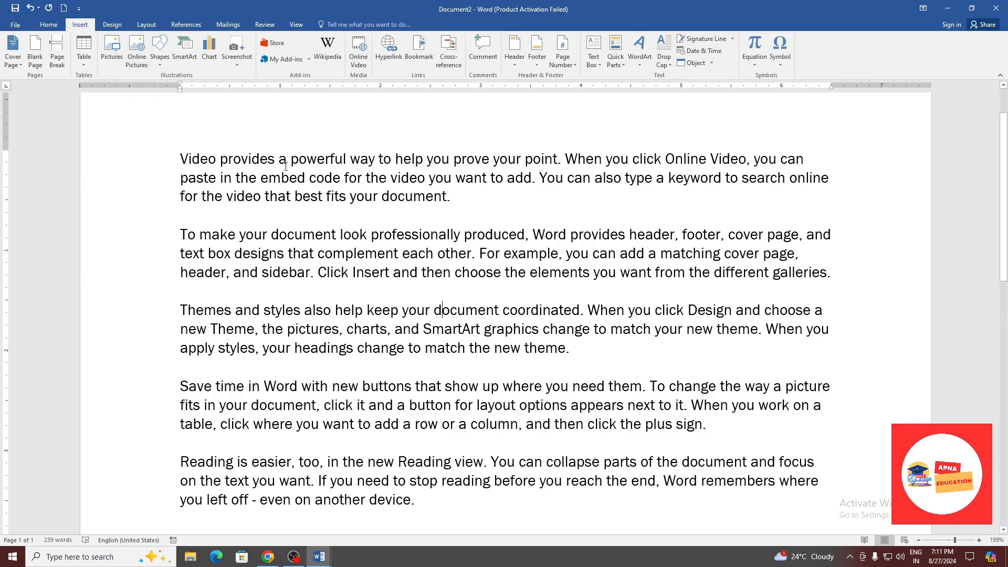
pyautogui.click(136, 48)
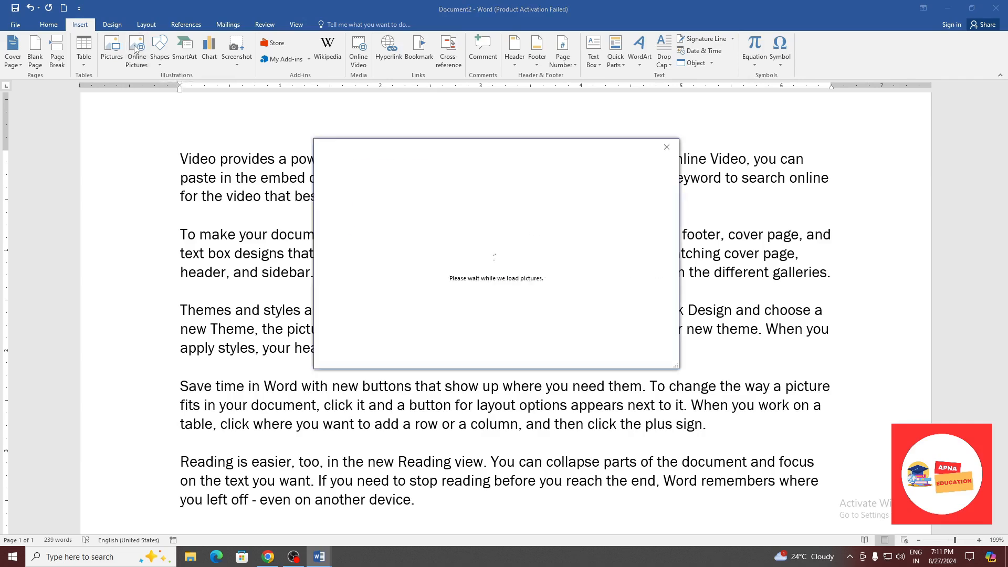
pyautogui.click(570, 200)
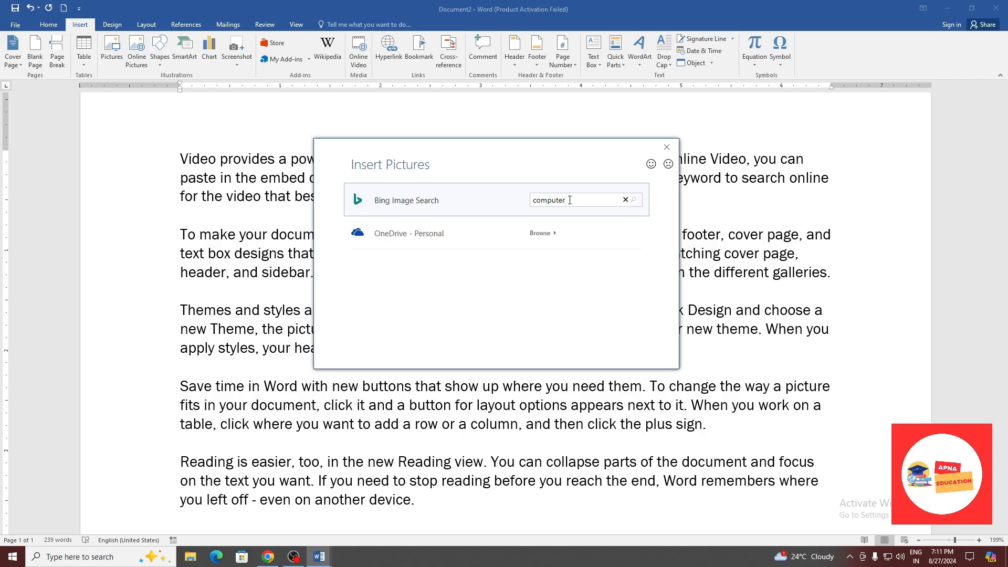
pyautogui.press('Return')
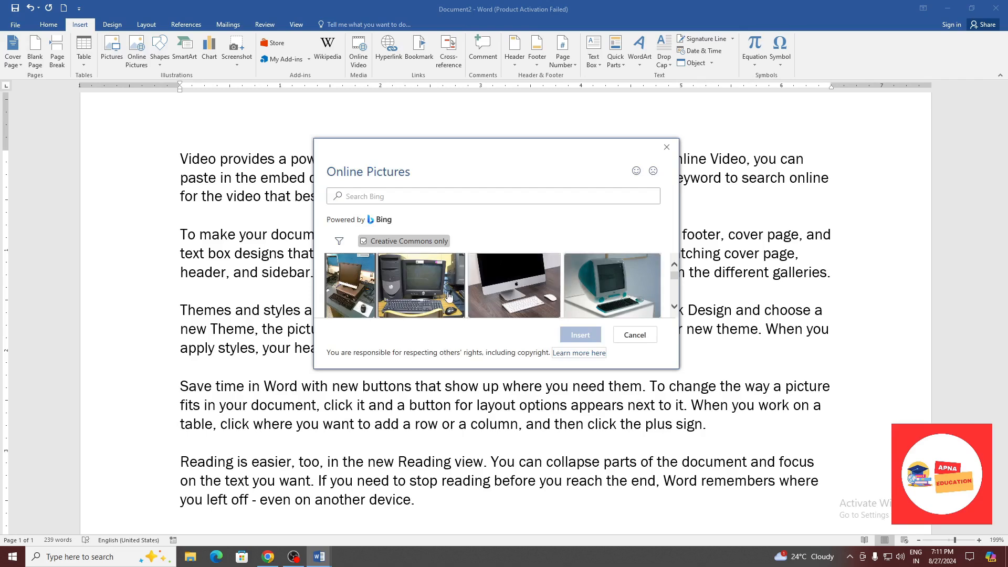
pyautogui.click(500, 286)
pyautogui.click(590, 336)
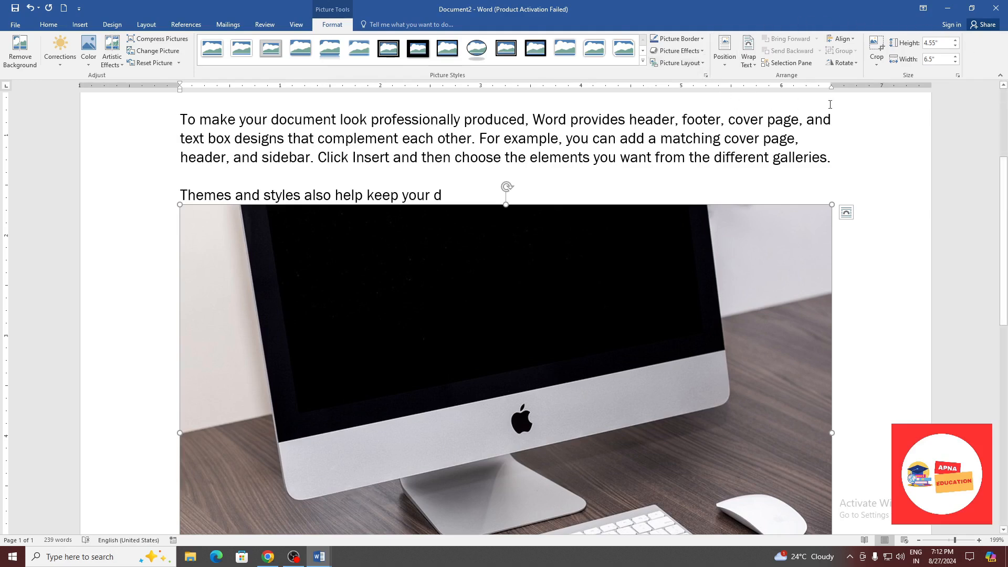
# Examine the Position, Wrap Text and Rotate options available for the inserted computer picture.
pyautogui.click(147, 25)
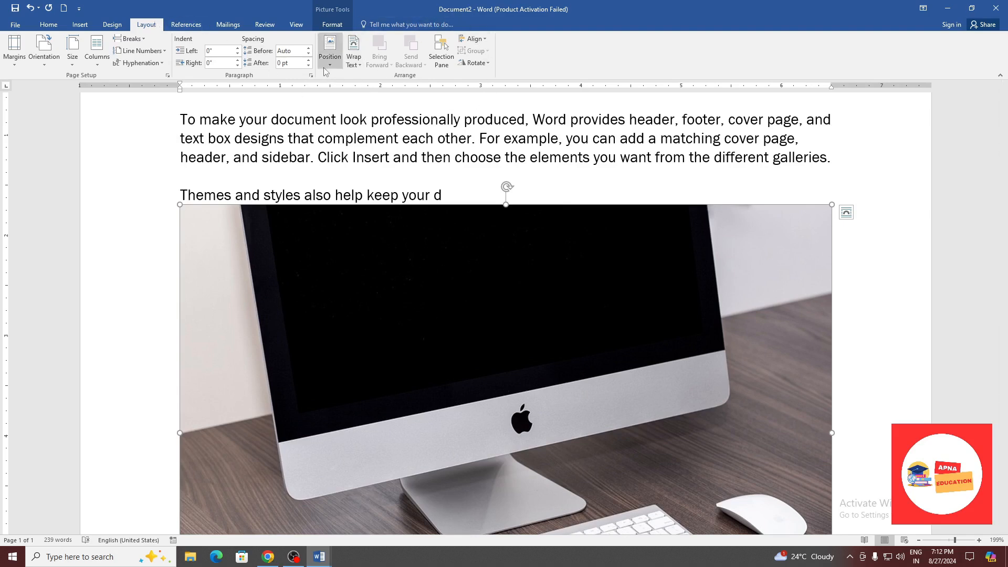
pyautogui.click(330, 52)
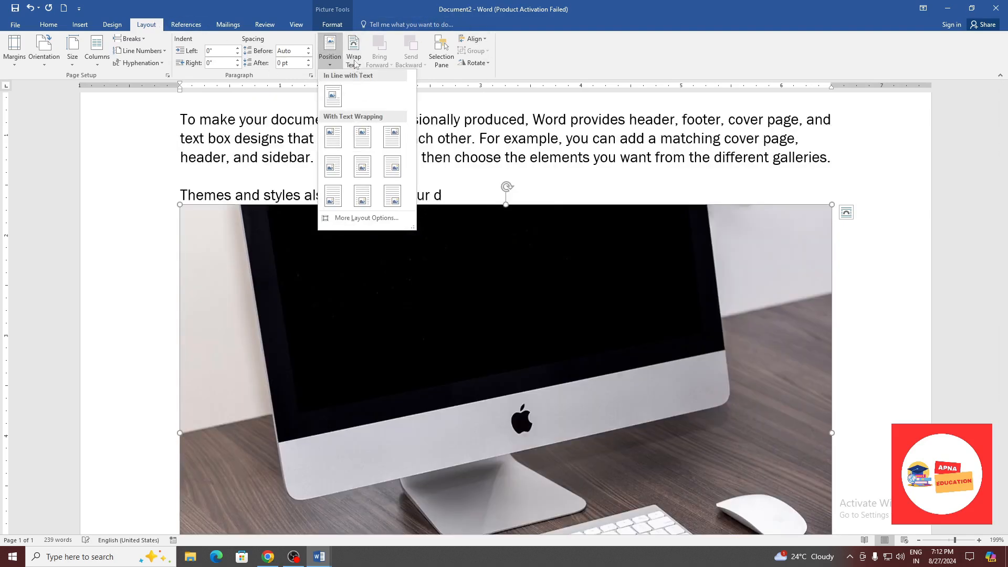
pyautogui.click(354, 59)
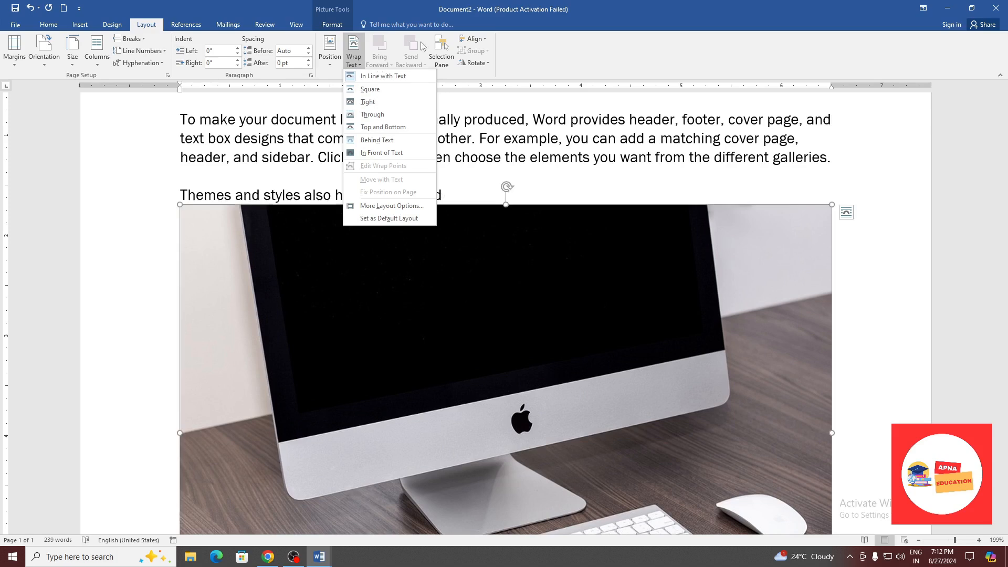
pyautogui.click(563, 182)
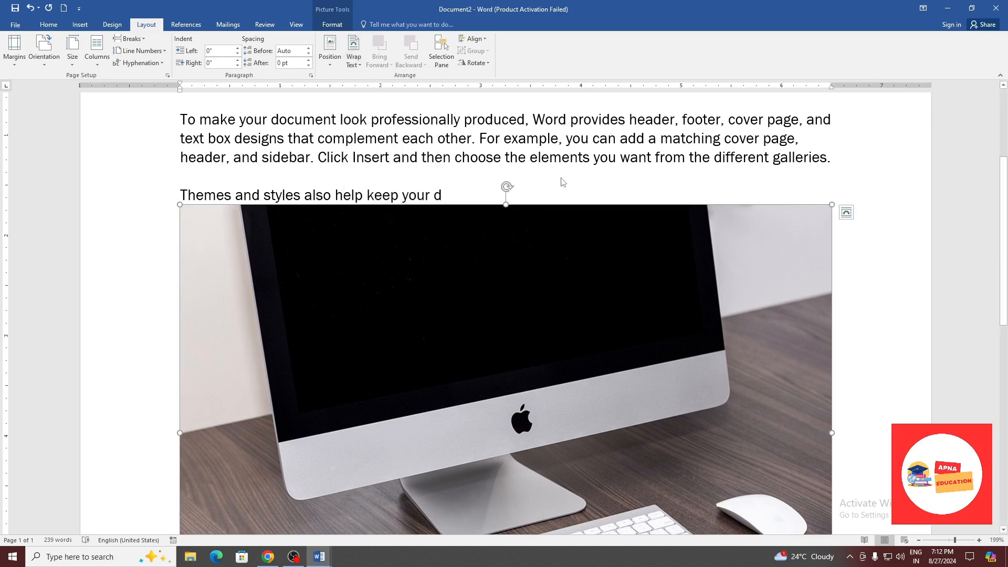
pyautogui.click(478, 63)
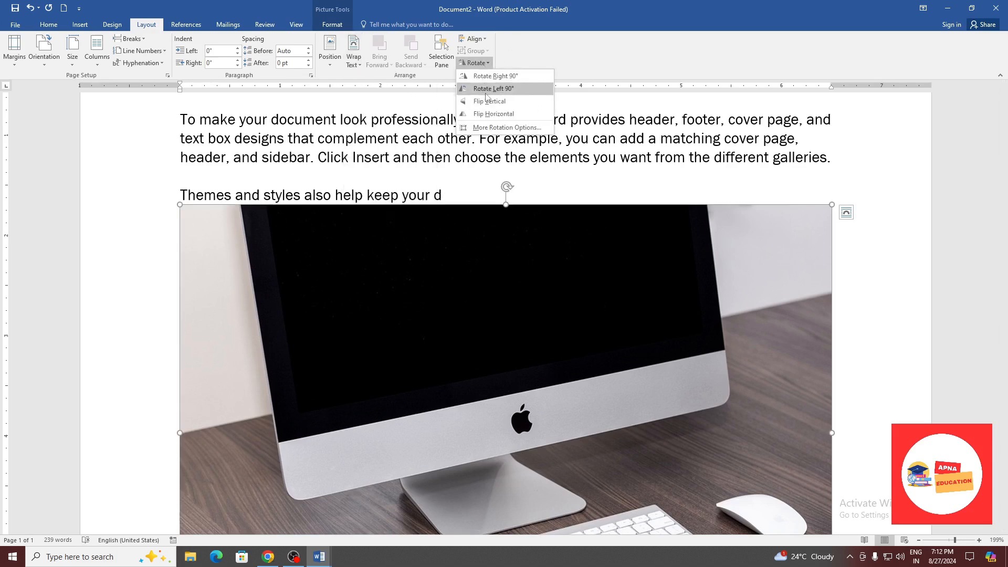
pyautogui.click(418, 113)
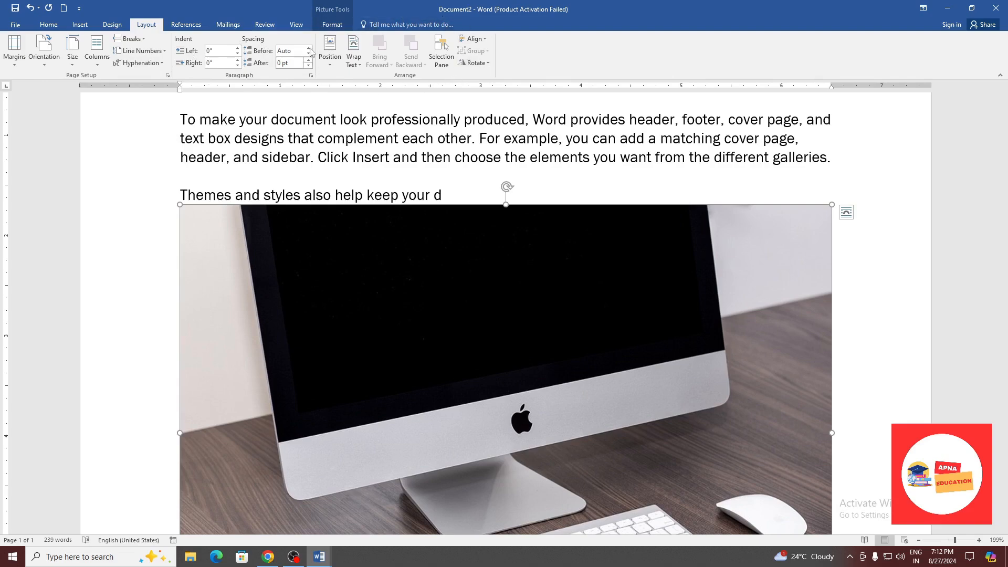
pyautogui.click(331, 24)
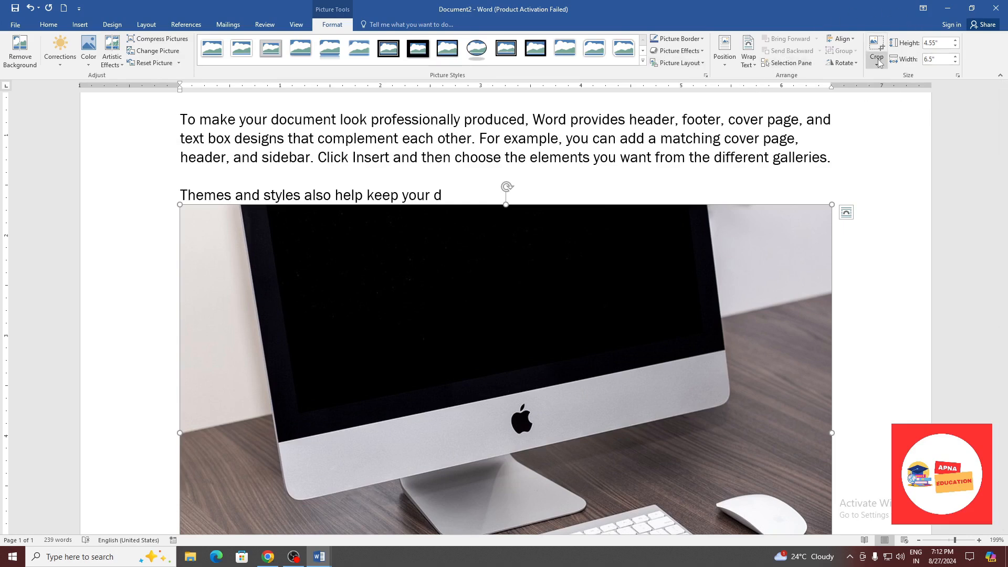
pyautogui.click(86, 25)
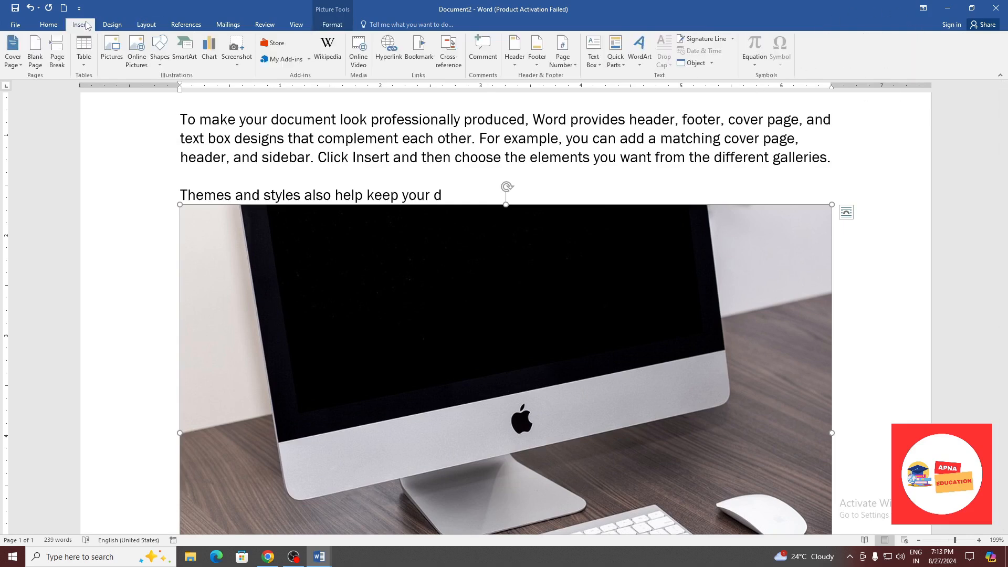
pyautogui.click(185, 27)
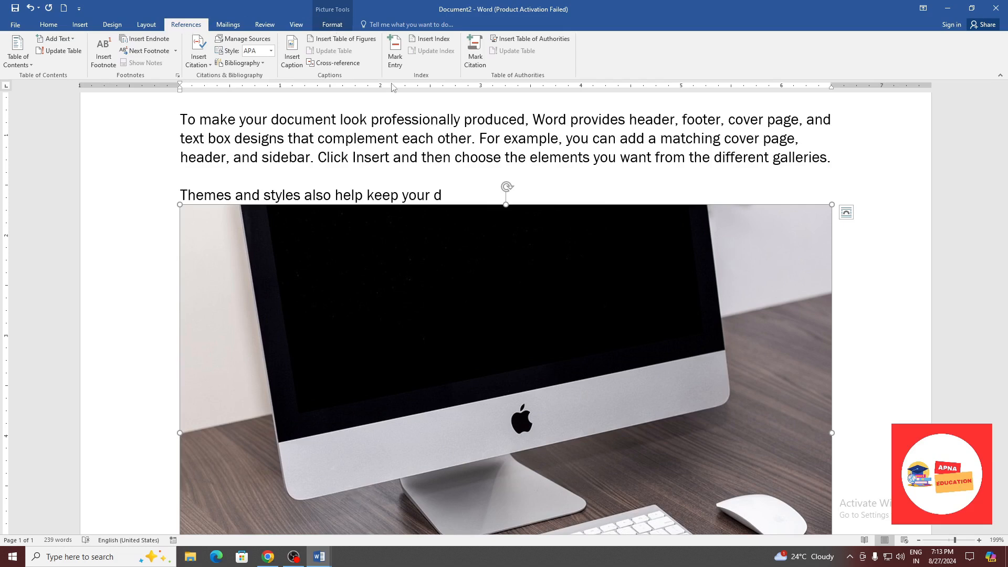
pyautogui.click(458, 190)
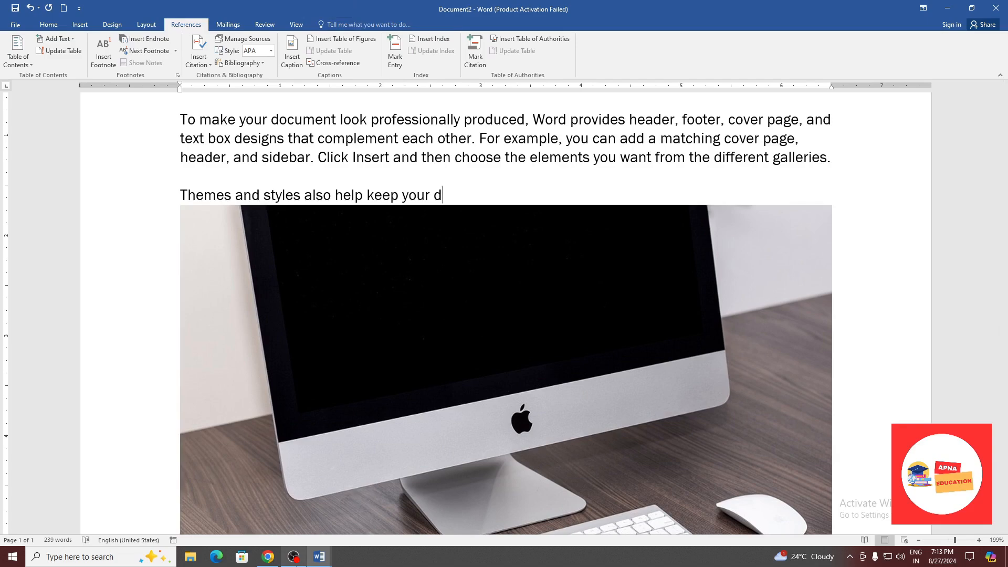
pyautogui.moveTo(319, 558)
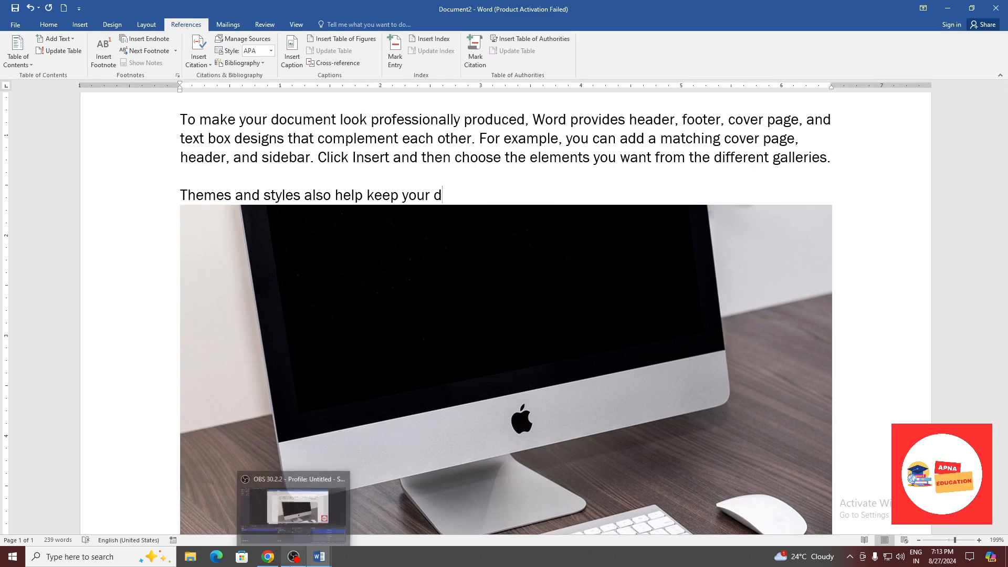
pyautogui.click(293, 557)
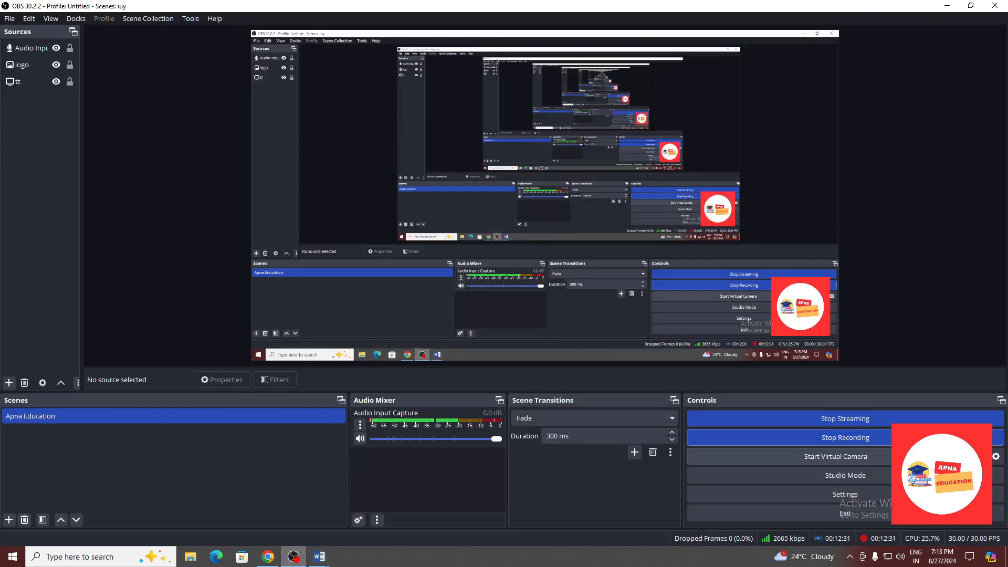